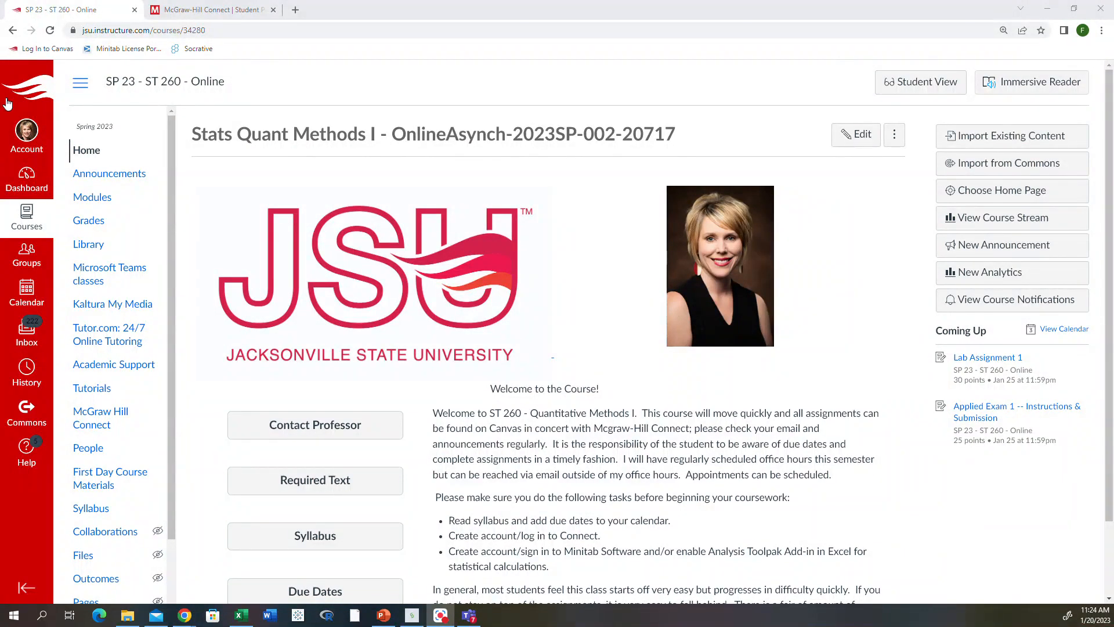
# Go to the course Modules list and open the MiniTab page under Software Information.
pyautogui.click(93, 203)
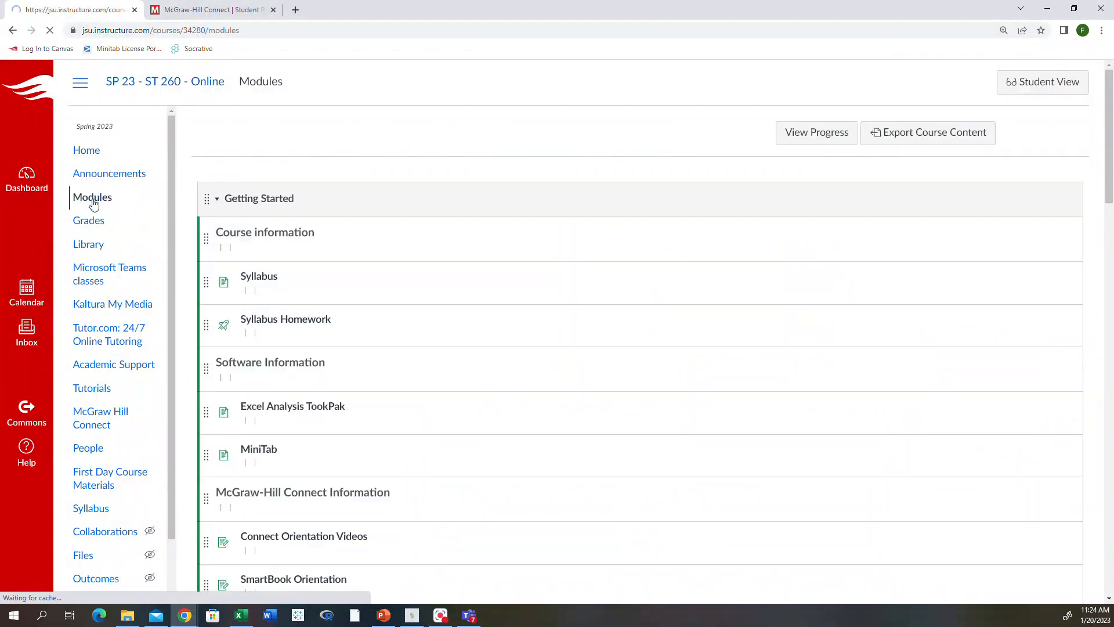
pyautogui.scroll(-1, 325, 325)
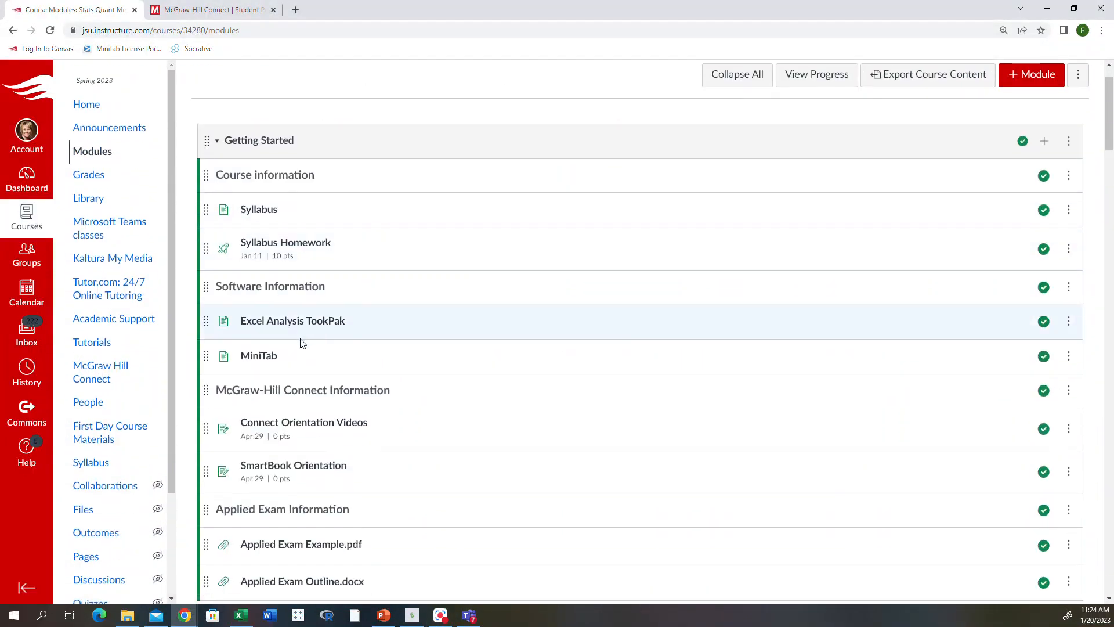
pyautogui.click(260, 362)
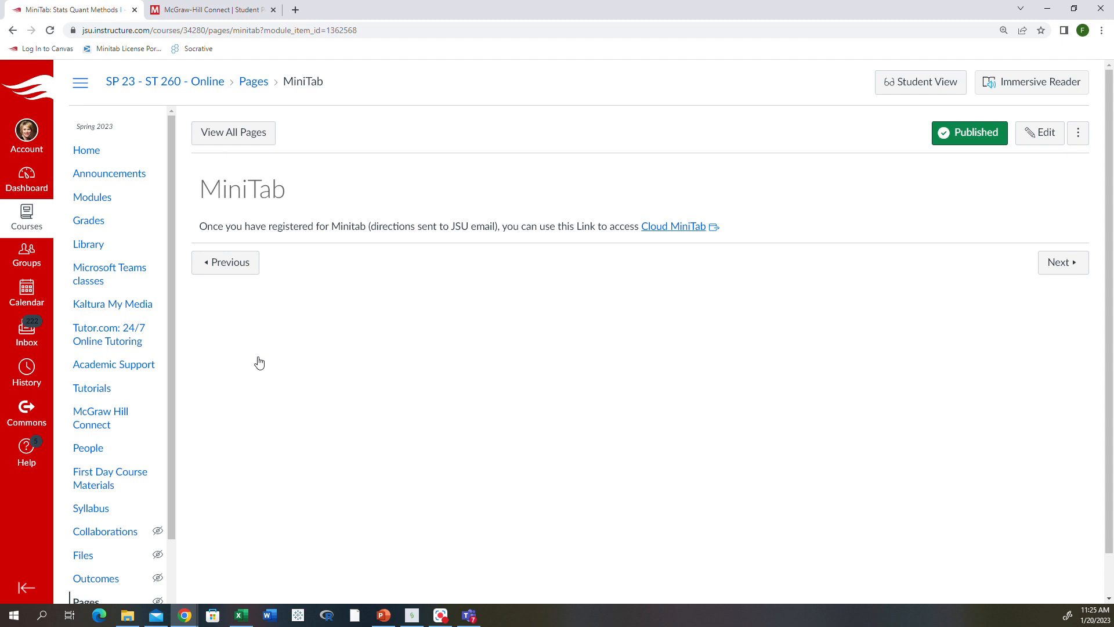
# Follow the Cloud MiniTab link and submit the university e-mail address to sign in.
pyautogui.click(650, 228)
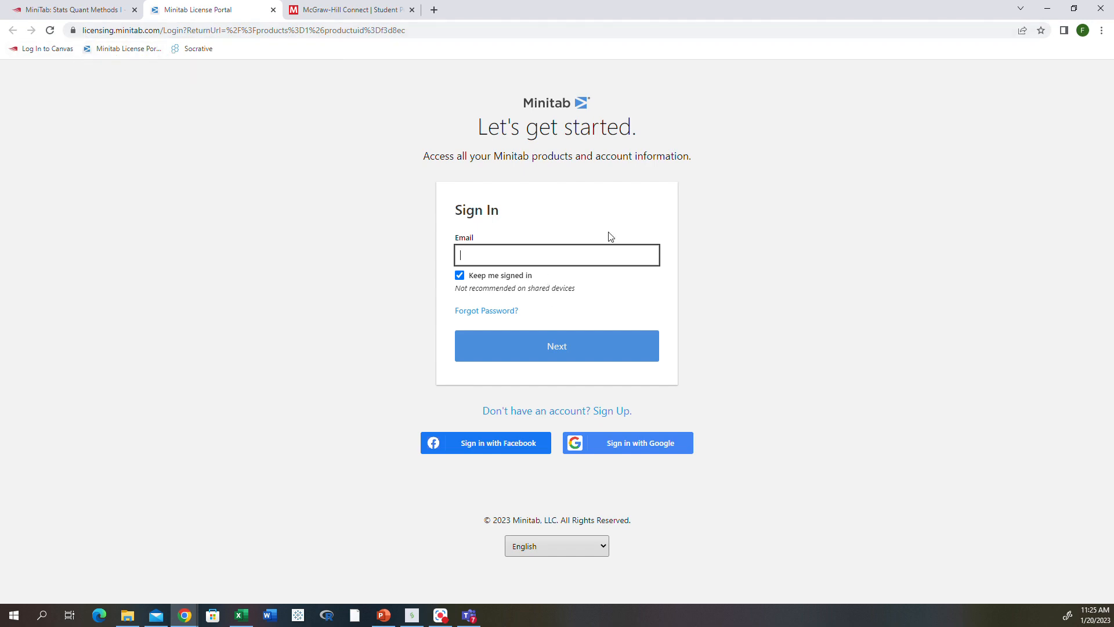
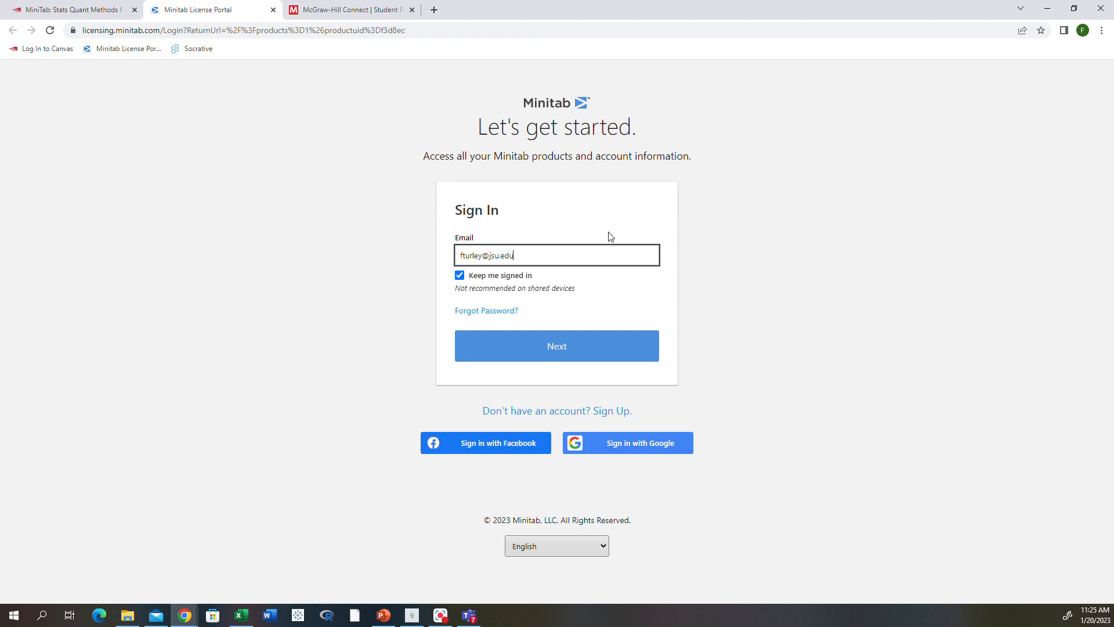
pyautogui.click(579, 346)
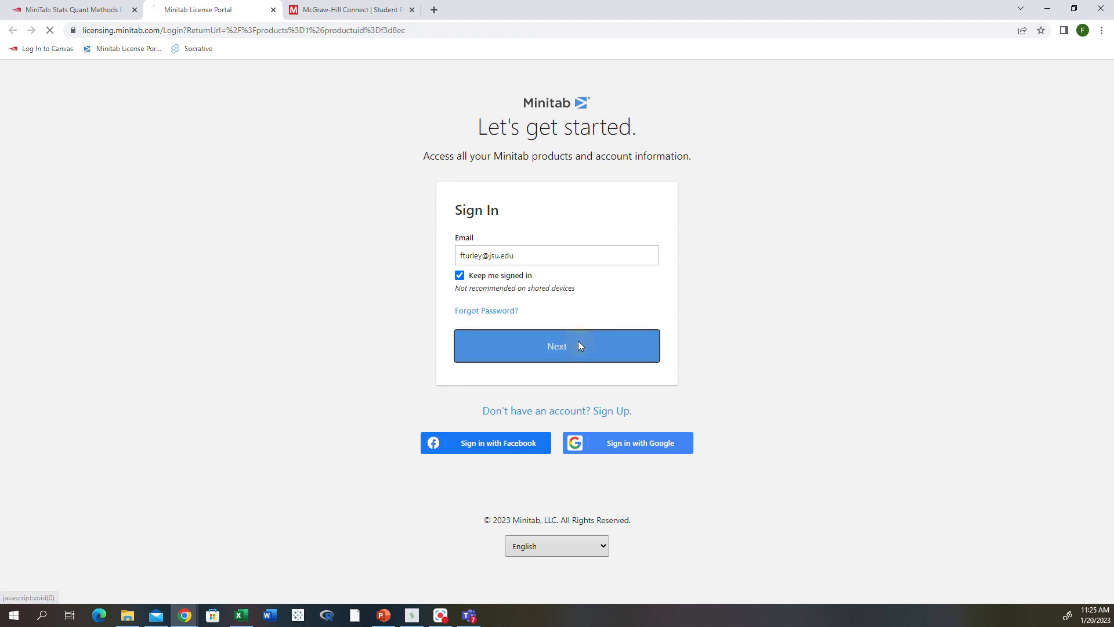
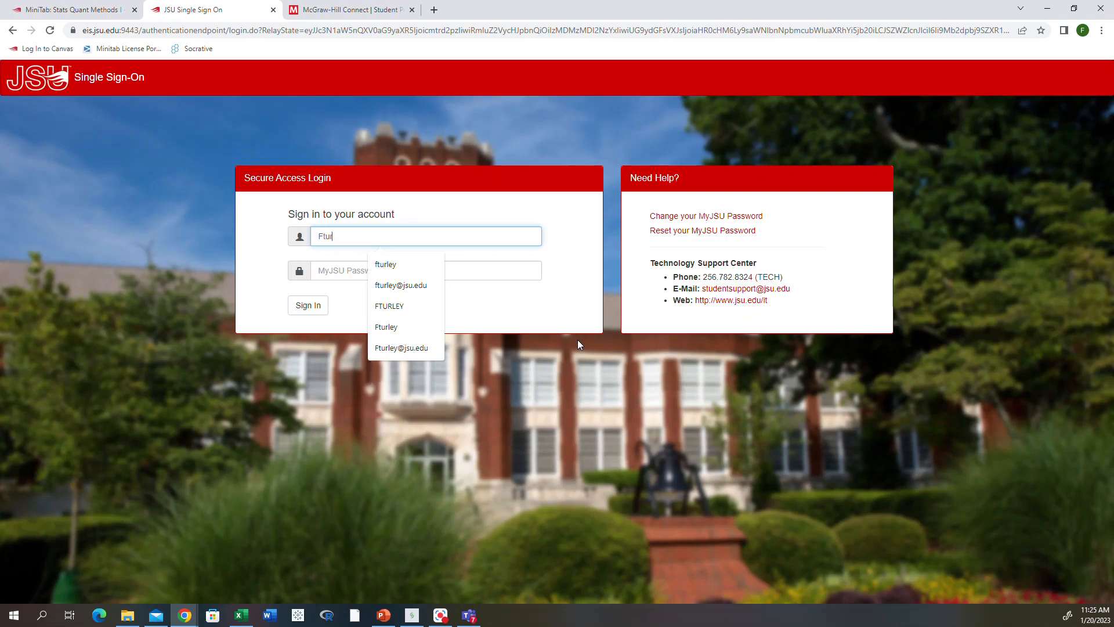
# Sign in to JSU Single Sign-On with the saved username and the account password.
pyautogui.click(406, 285)
pyautogui.click(412, 270)
pyautogui.write('•••••••')
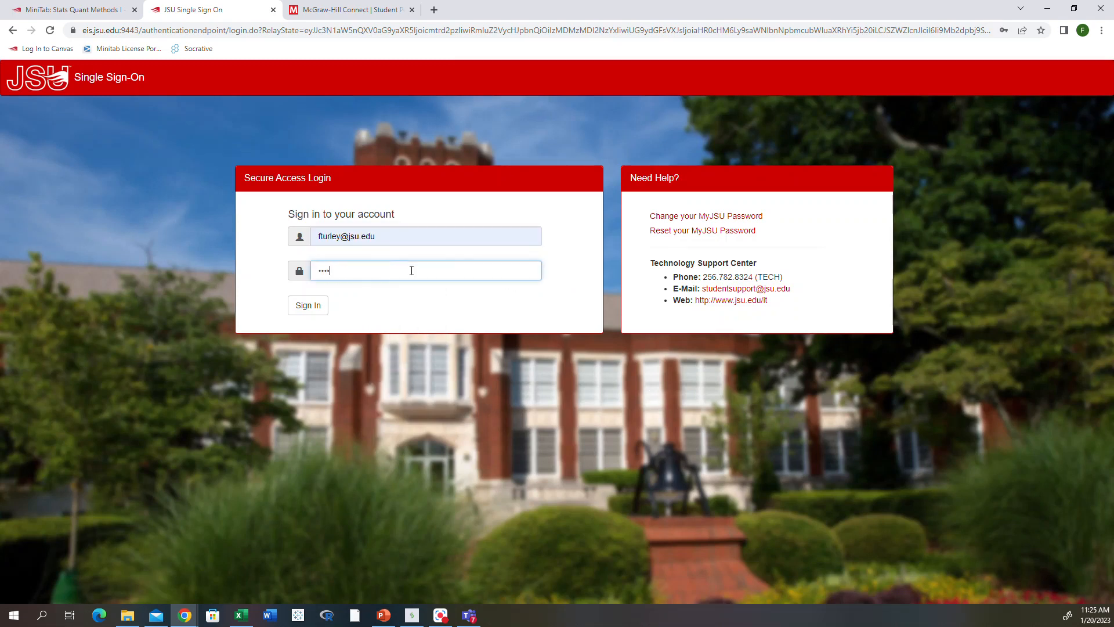
pyautogui.write('•••••••')
pyautogui.press('Return')
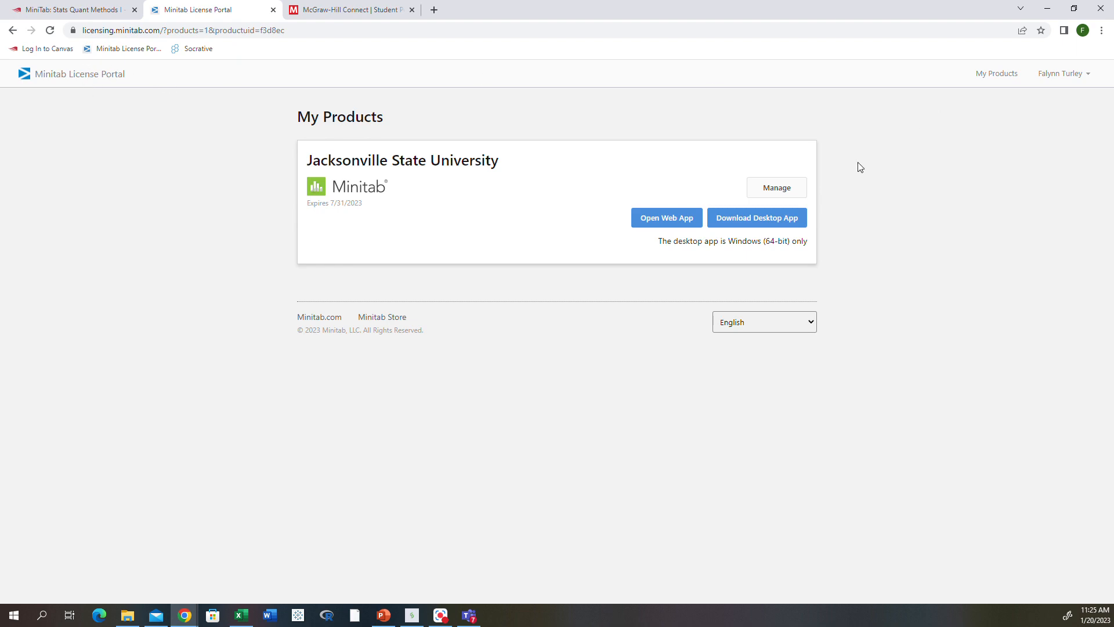
# View subscription management, return to My Products, and launch the Minitab web app.
pyautogui.click(771, 188)
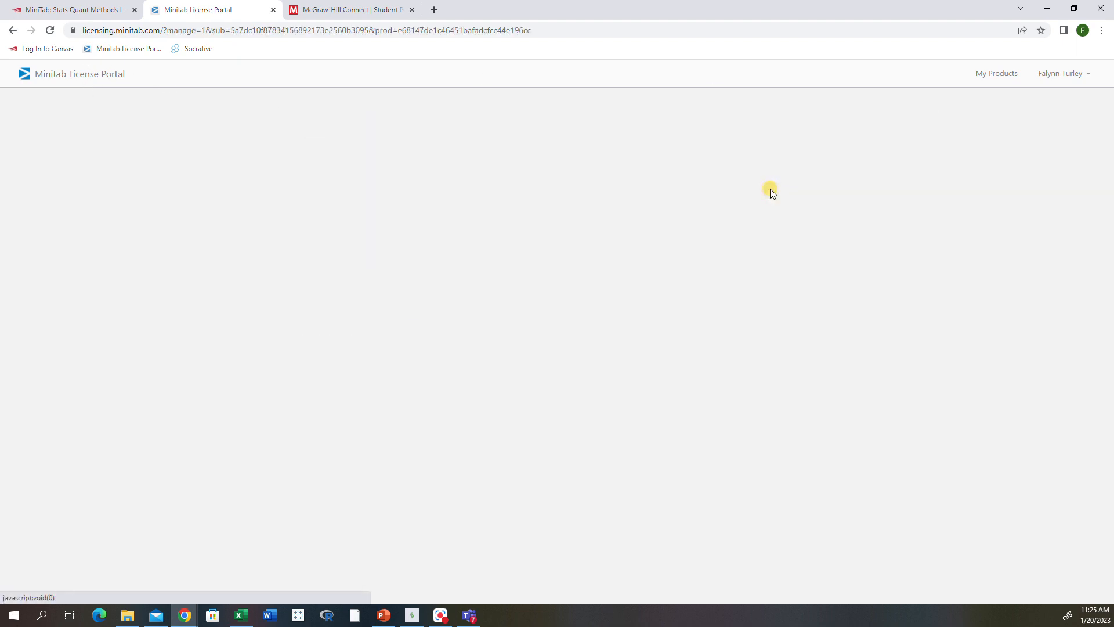
pyautogui.click(12, 31)
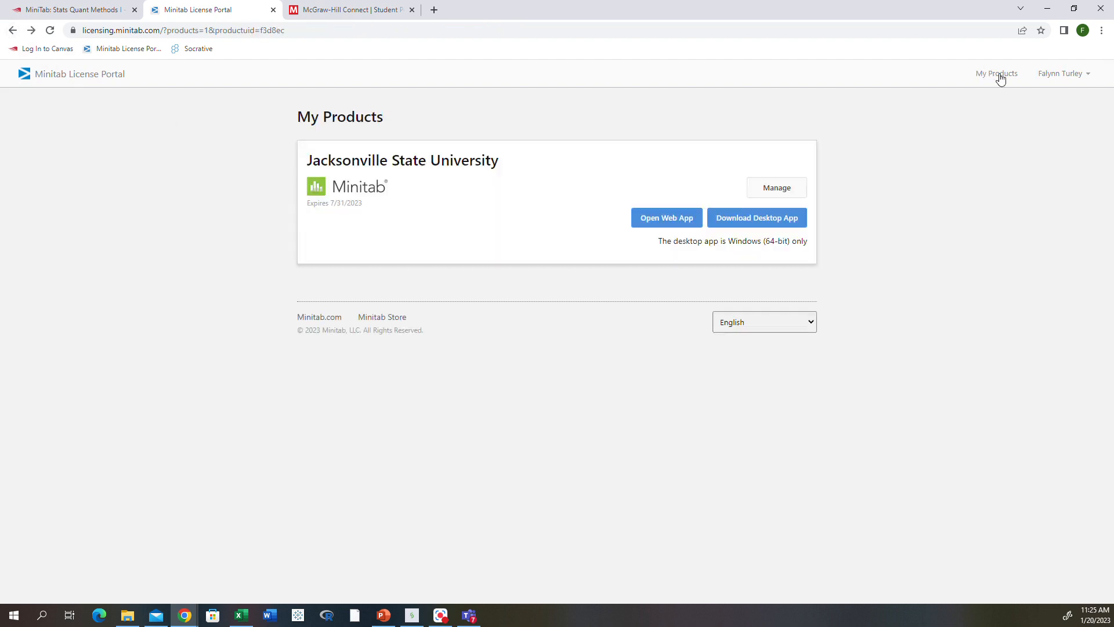
pyautogui.click(999, 76)
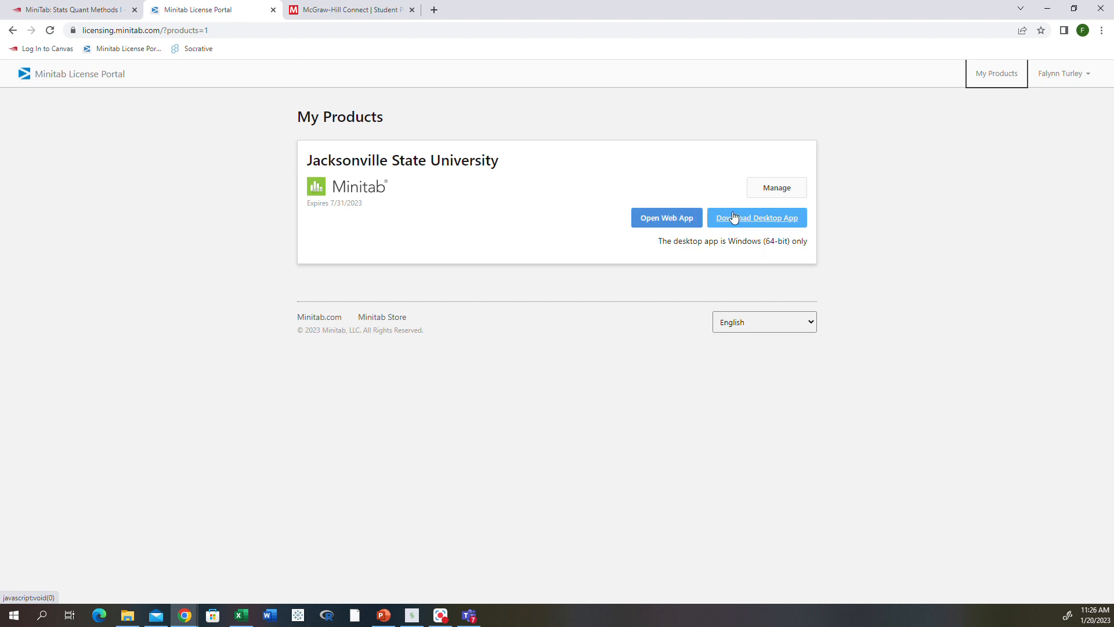
pyautogui.click(663, 222)
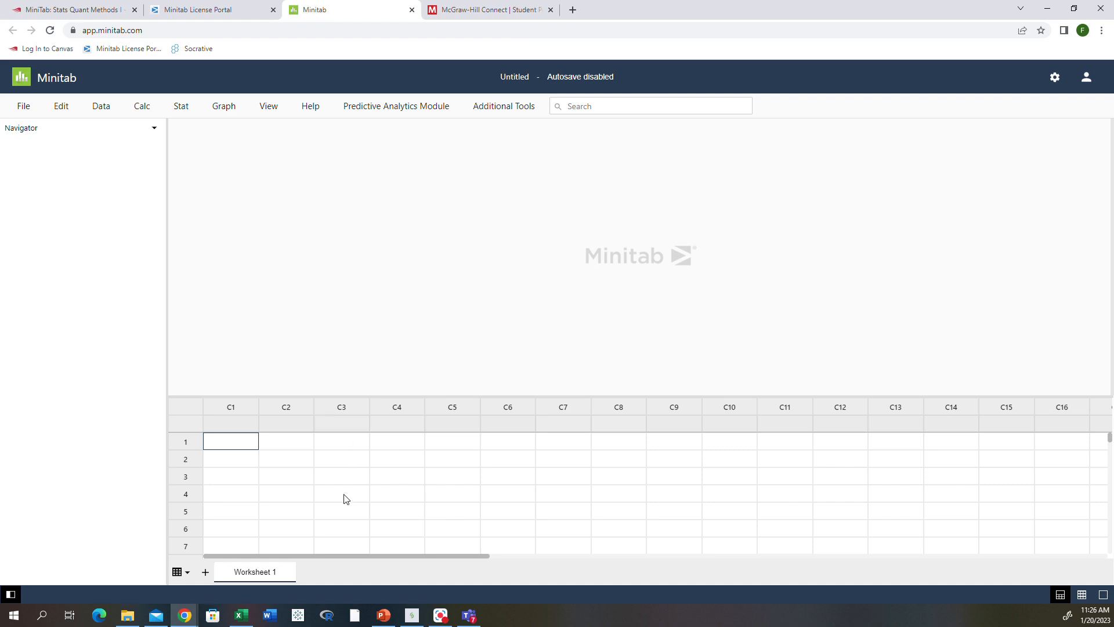
# Drag the output/worksheet splitter up to make the worksheet area taller.
pyautogui.scroll(-3, 345, 500)
pyautogui.scroll(3, 345, 501)
pyautogui.moveTo(443, 396); pyautogui.dragTo(447, 345)
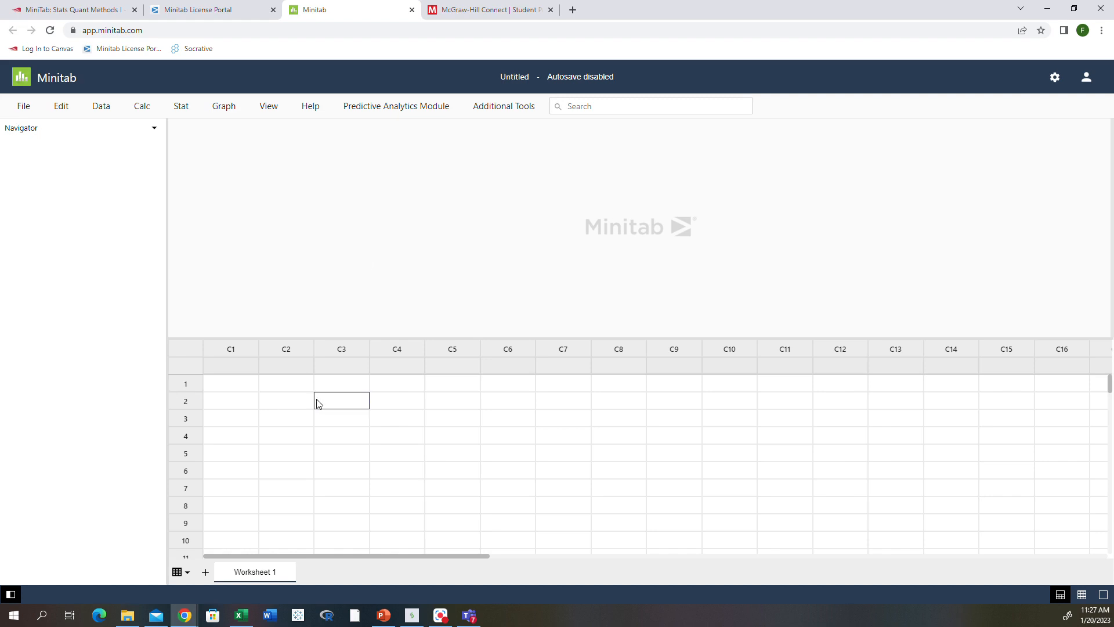
# Switch the project to Reading View, then return to the editor.
pyautogui.click(275, 106)
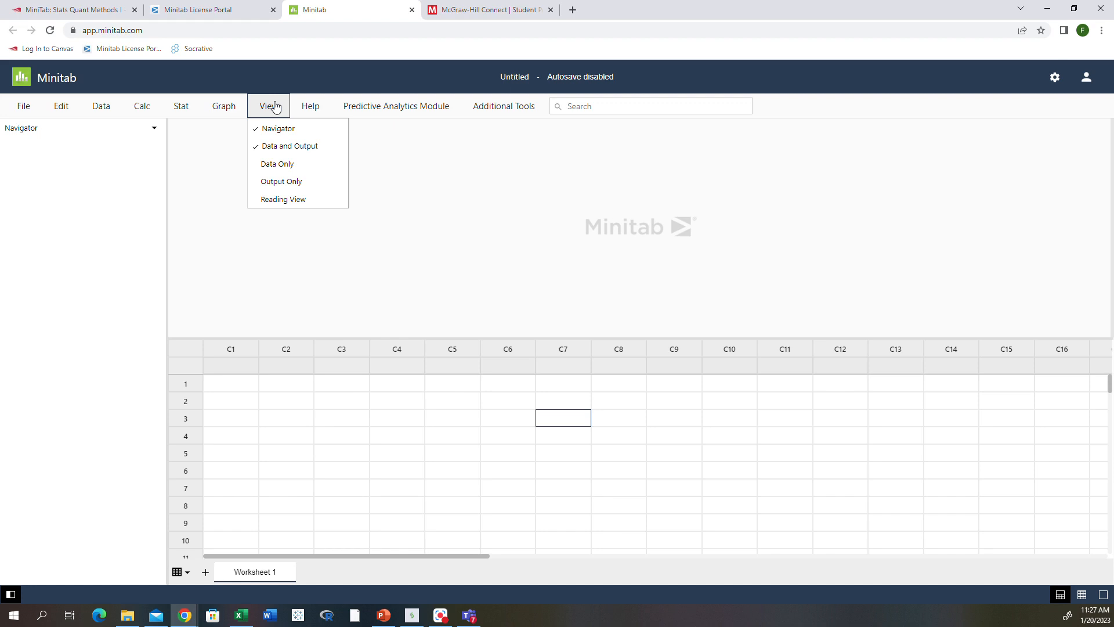
pyautogui.click(277, 200)
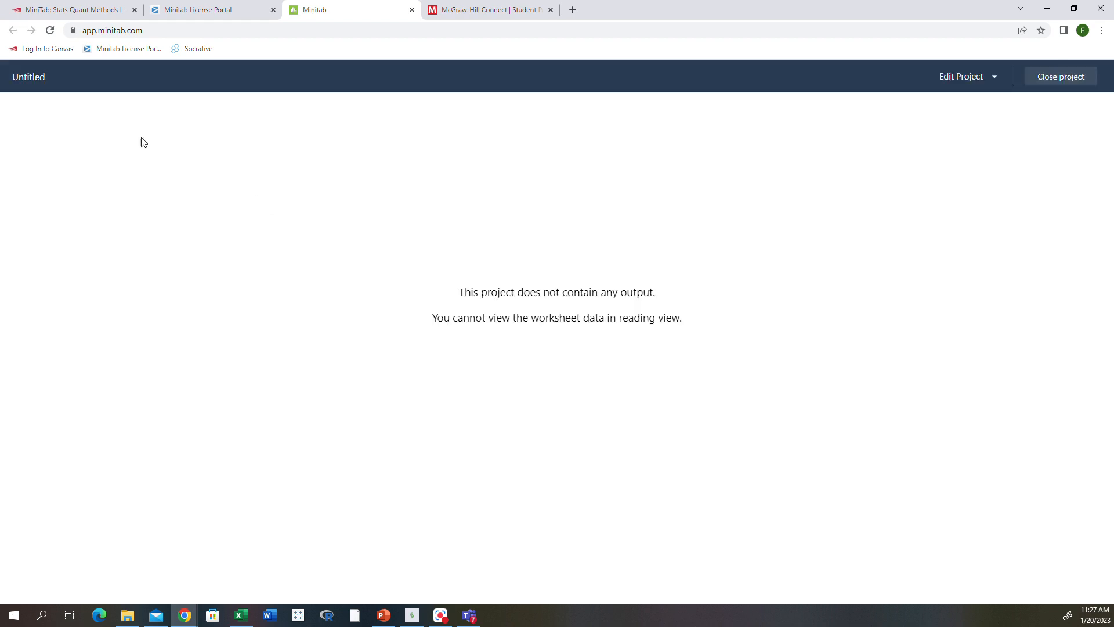
pyautogui.click(1063, 77)
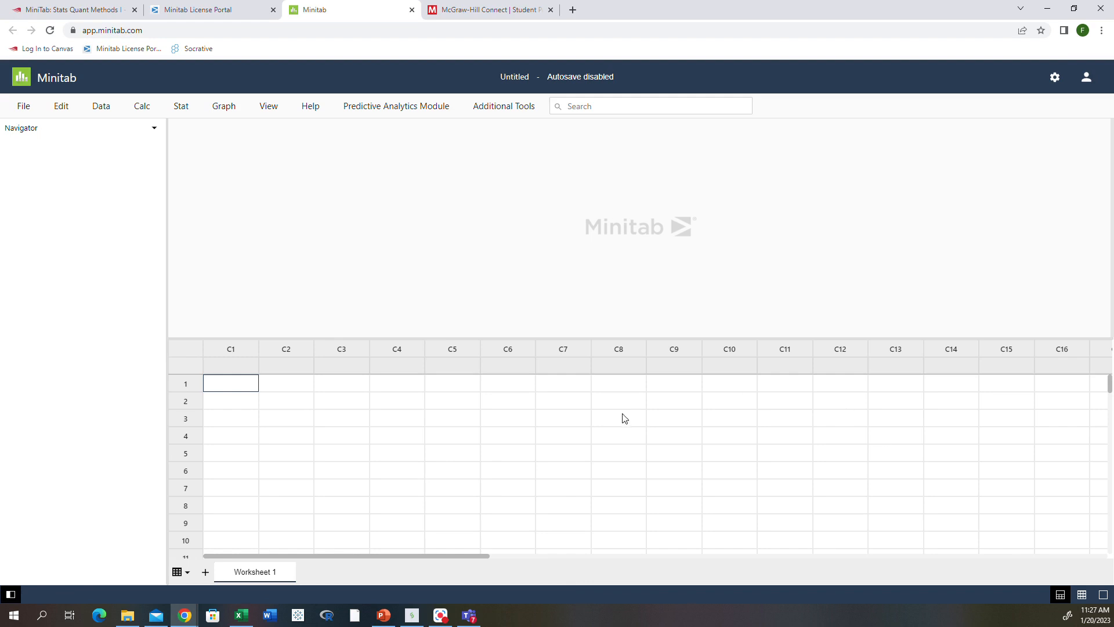
# Toggle the worksheet list and enlarge the worksheet area further with the splitter.
pyautogui.click(184, 574)
pyautogui.click(184, 574)
pyautogui.moveTo(443, 337)
pyautogui.mouseDown()
pyautogui.moveTo(455, 199)
pyautogui.moveTo(429, 447)
pyautogui.moveTo(432, 308)
pyautogui.moveTo(427, 336)
pyautogui.mouseUp()
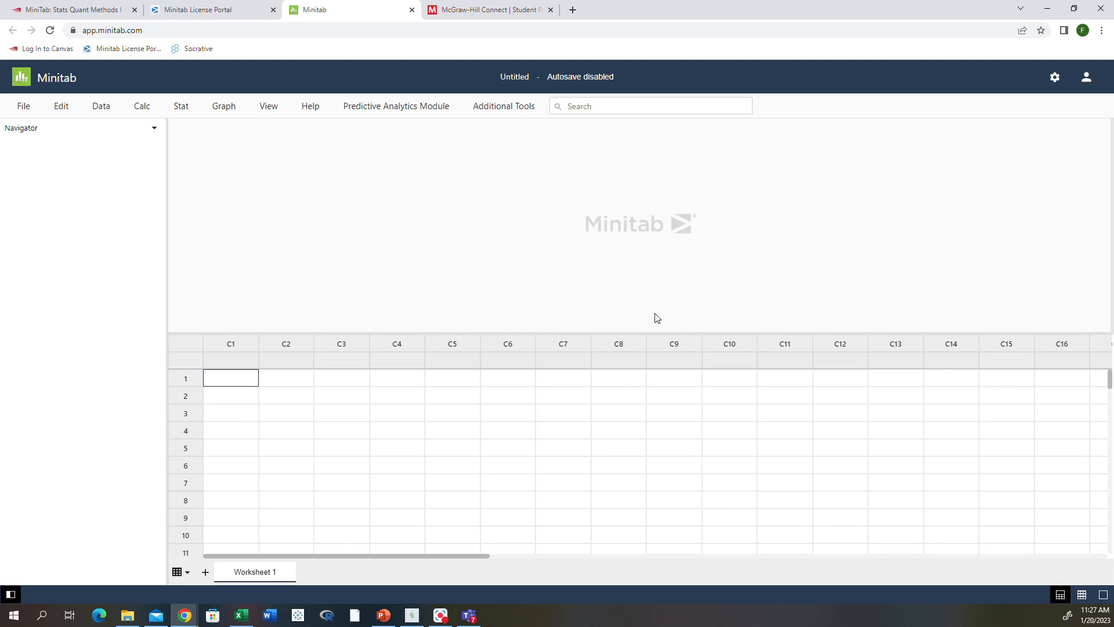
pyautogui.click(1082, 595)
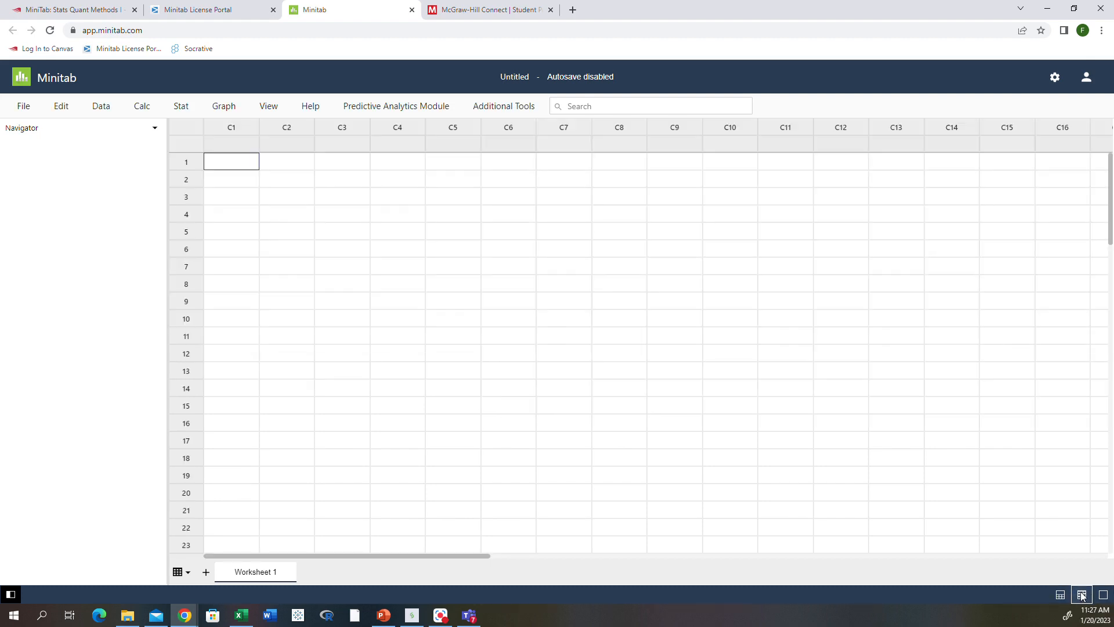
pyautogui.click(1060, 595)
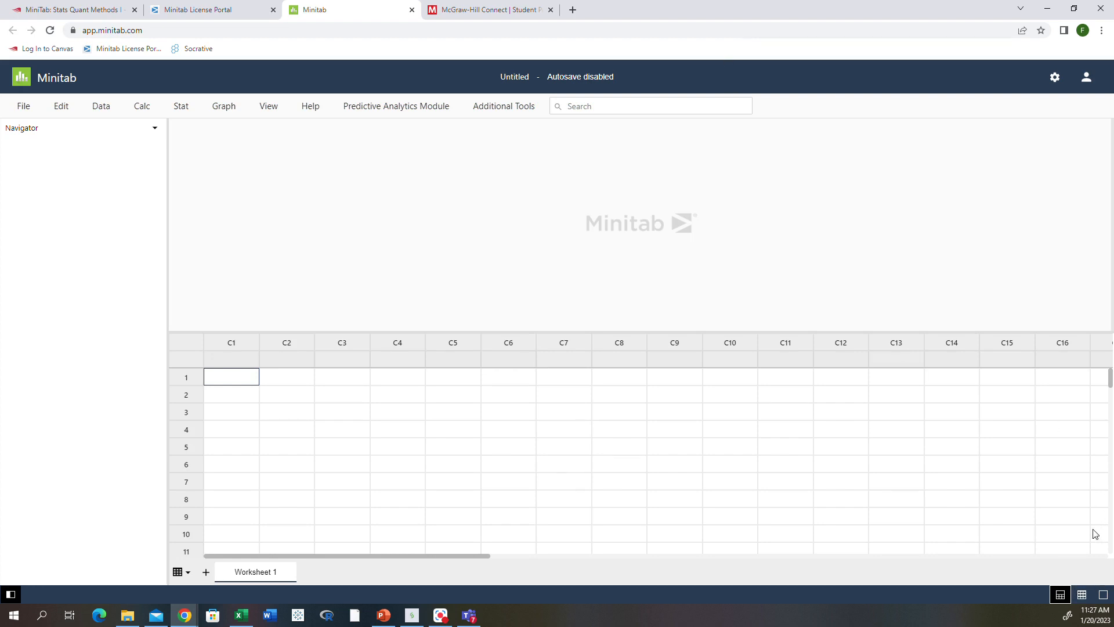
pyautogui.click(1103, 595)
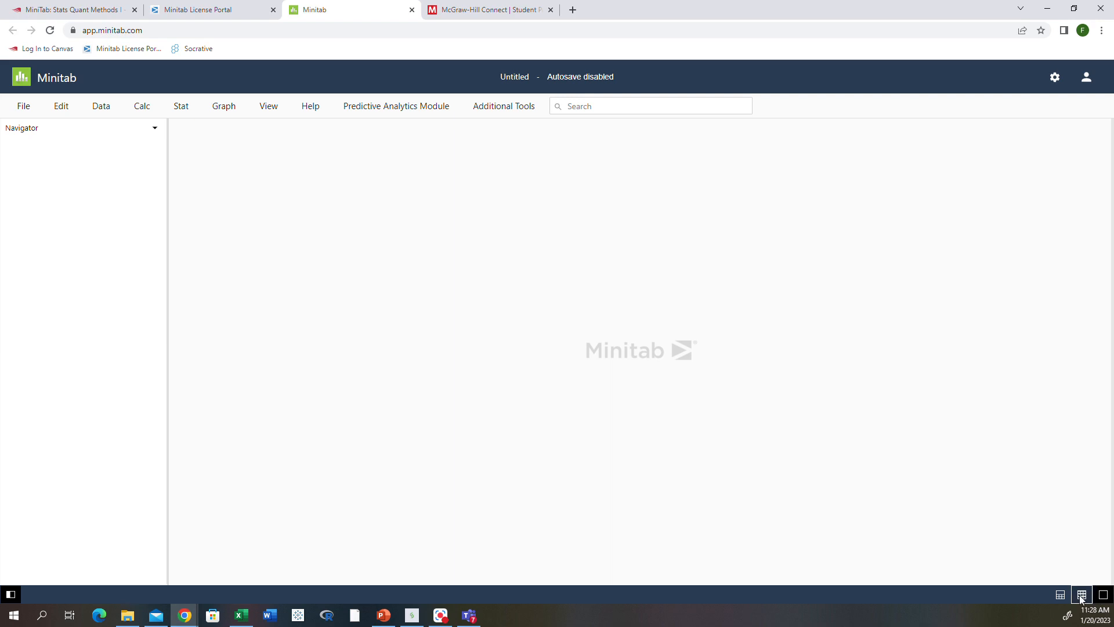
pyautogui.click(1082, 598)
pyautogui.click(1060, 595)
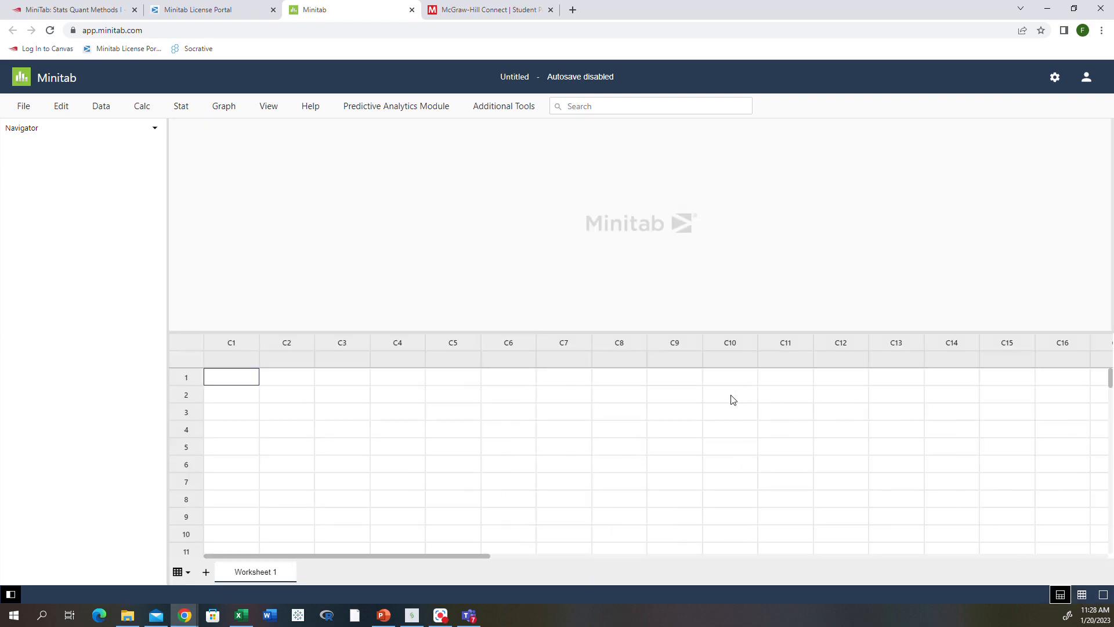
# Enter 'ACT' as the name of column C1.
pyautogui.click(217, 340)
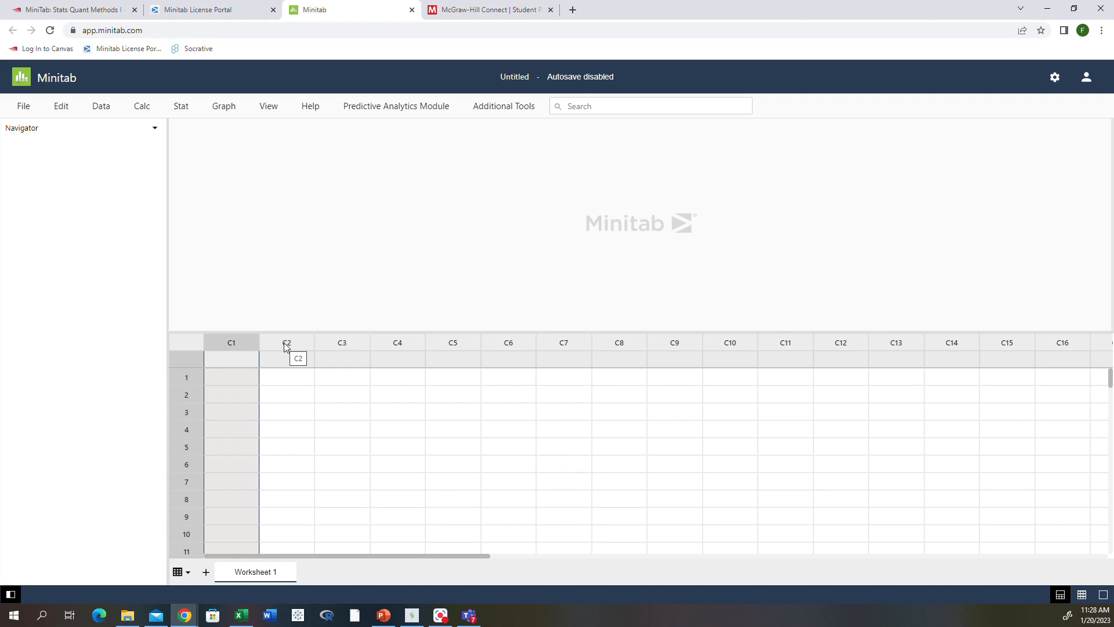
pyautogui.click(235, 362)
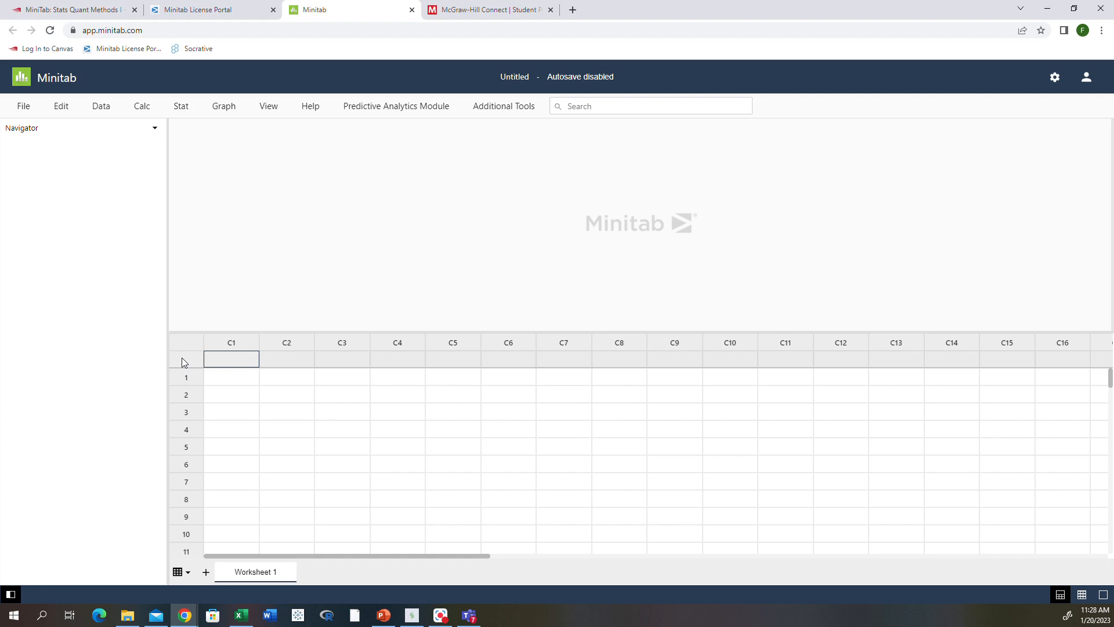
pyautogui.write('ACT')
pyautogui.press('Tab')
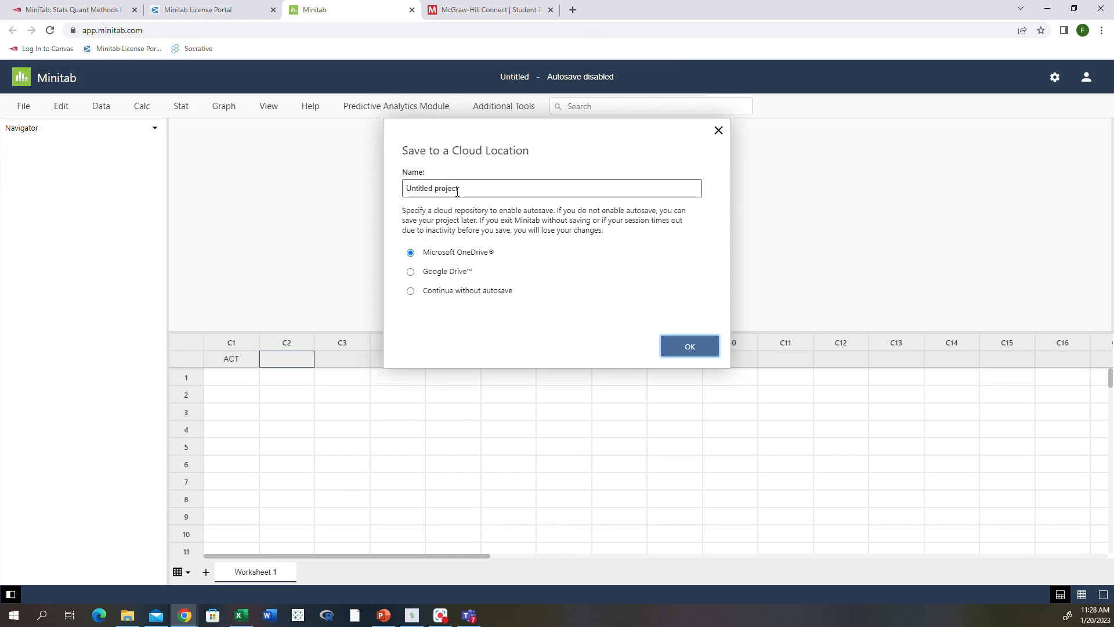
# Choose Continue without autosave in the Save to a Cloud Location prompt and confirm.
pyautogui.moveTo(462, 188); pyautogui.dragTo(404, 194)
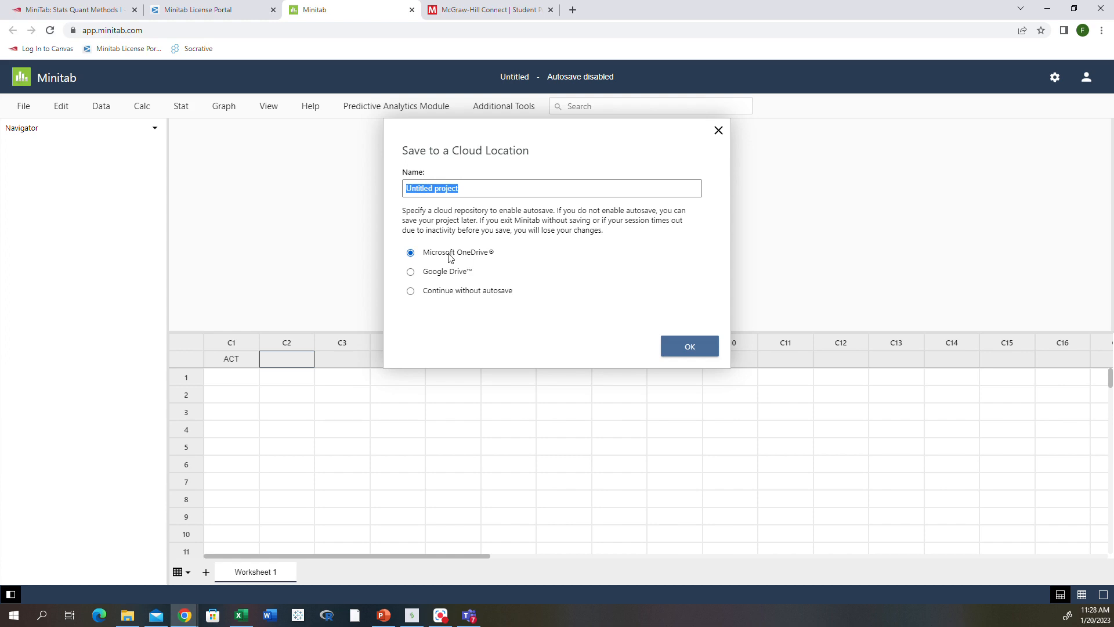
pyautogui.click(410, 292)
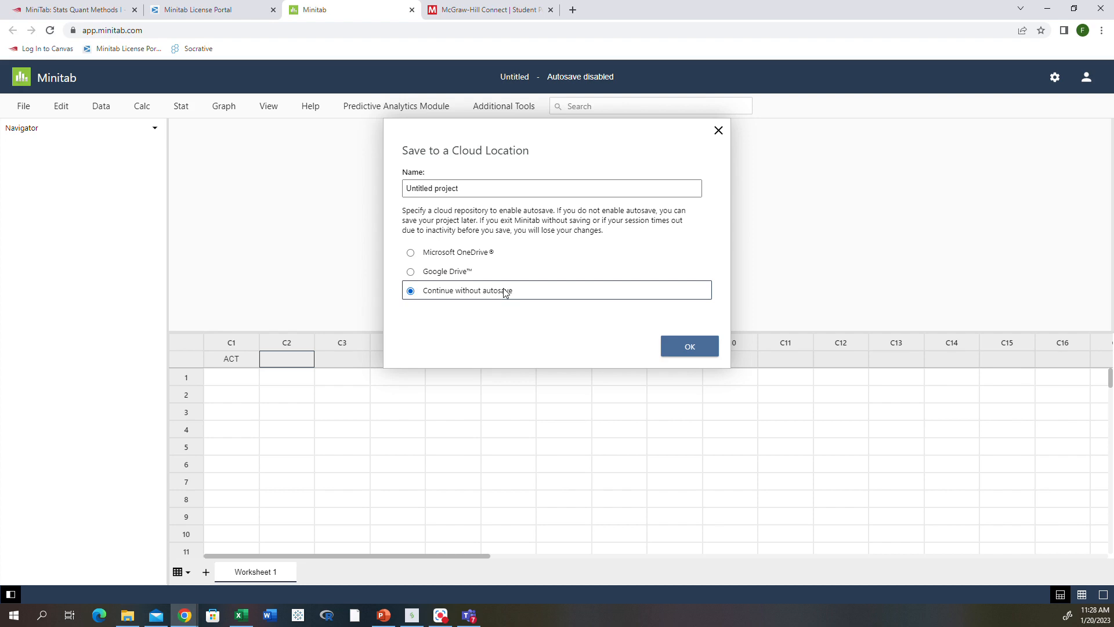
pyautogui.click(697, 355)
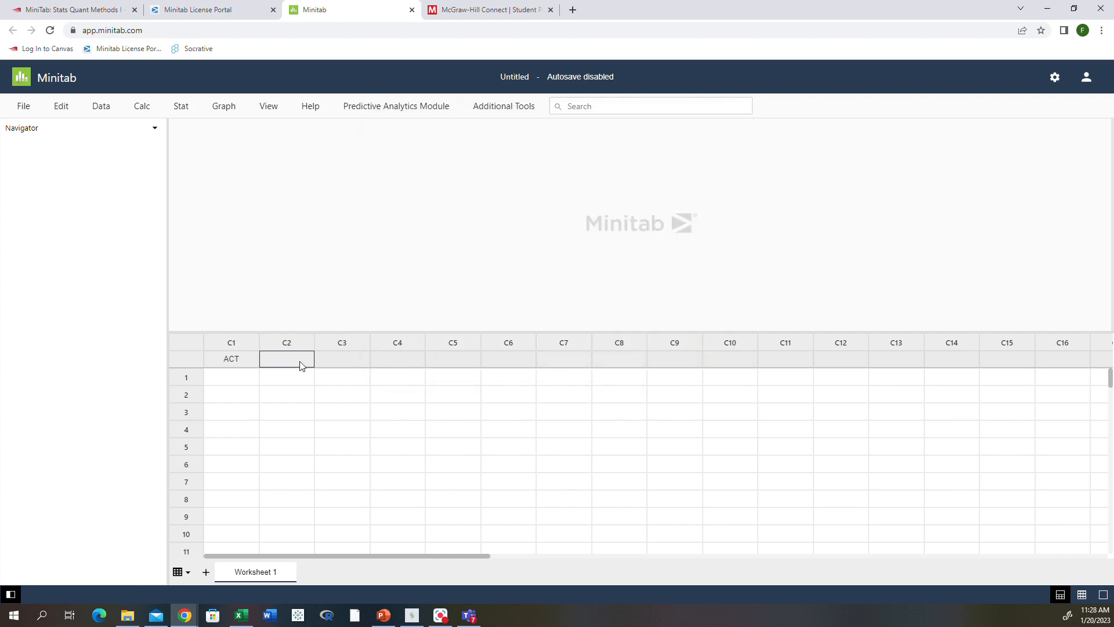
# Name column C2 'Gender' and enter the ten ACT scores in C1, correcting mistyped values.
pyautogui.write('Gender')
pyautogui.click(245, 381)
pyautogui.write('19')
pyautogui.press('Return')
pyautogui.write('25')
pyautogui.press('Return')
pyautogui.write('2')
pyautogui.press('Return')
pyautogui.write('6')
pyautogui.press('Return')
pyautogui.write('20')
pyautogui.press('Return')
pyautogui.write('41')
pyautogui.press('Return')
pyautogui.write('8')
pyautogui.press('Return')
pyautogui.write('19')
pyautogui.press('Return')
pyautogui.write('3')
pyautogui.press('Return')
pyautogui.click(245, 413)
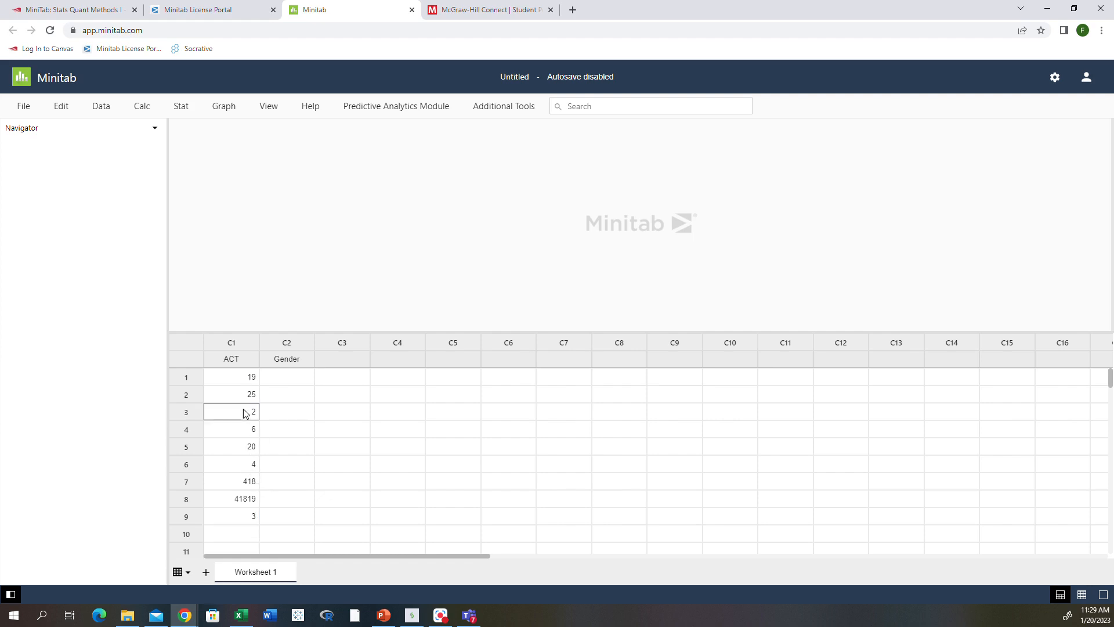
pyautogui.write('20')
pyautogui.press('Return')
pyautogui.write('61')
pyautogui.press('BackSpace')
pyautogui.write('16')
pyautogui.press('Return')
pyautogui.press('Return')
pyautogui.write('14')
pyautogui.press('Return')
pyautogui.write('18')
pyautogui.press('Return')
pyautogui.write('18')
pyautogui.press('Return')
pyautogui.write('19')
pyautogui.press('Return')
pyautogui.write('23')
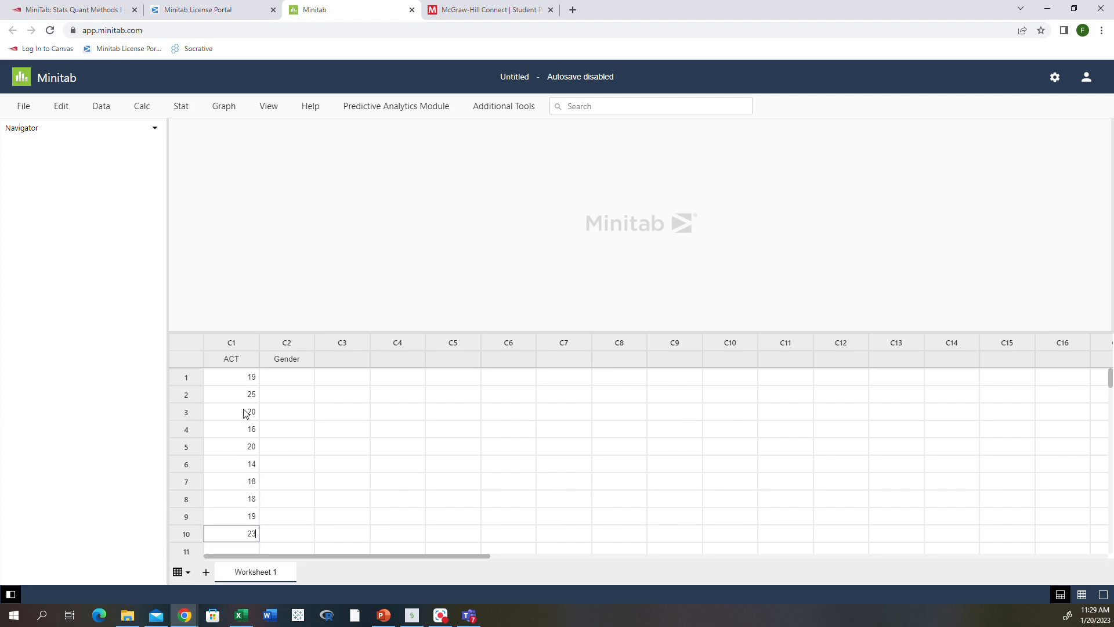
pyautogui.click(326, 480)
pyautogui.scroll(-1, 251, 435)
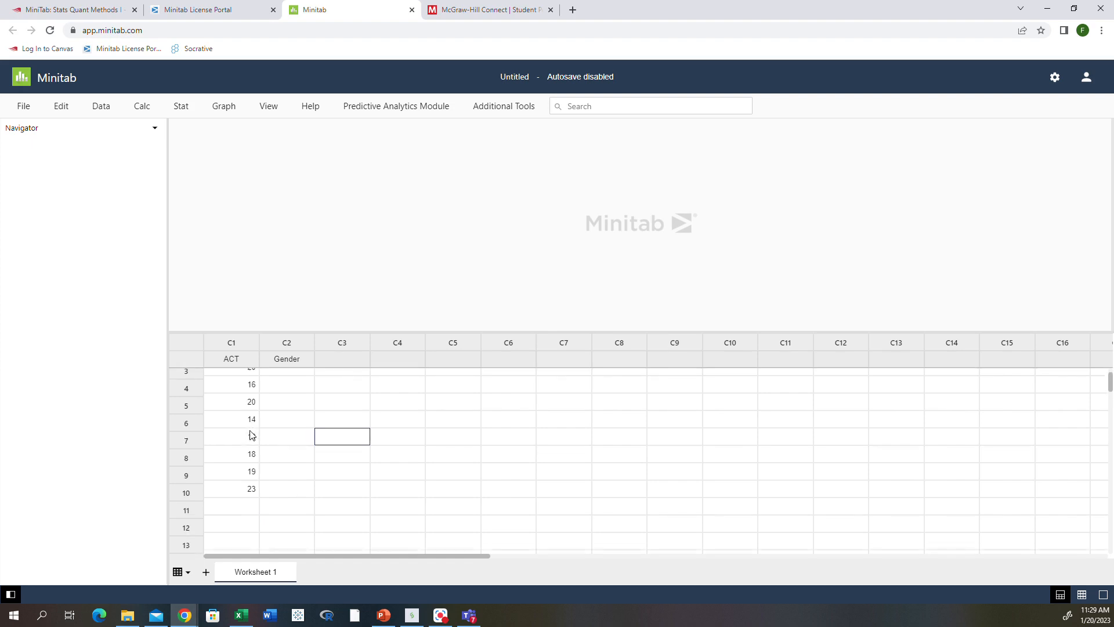
pyautogui.scroll(2, 251, 435)
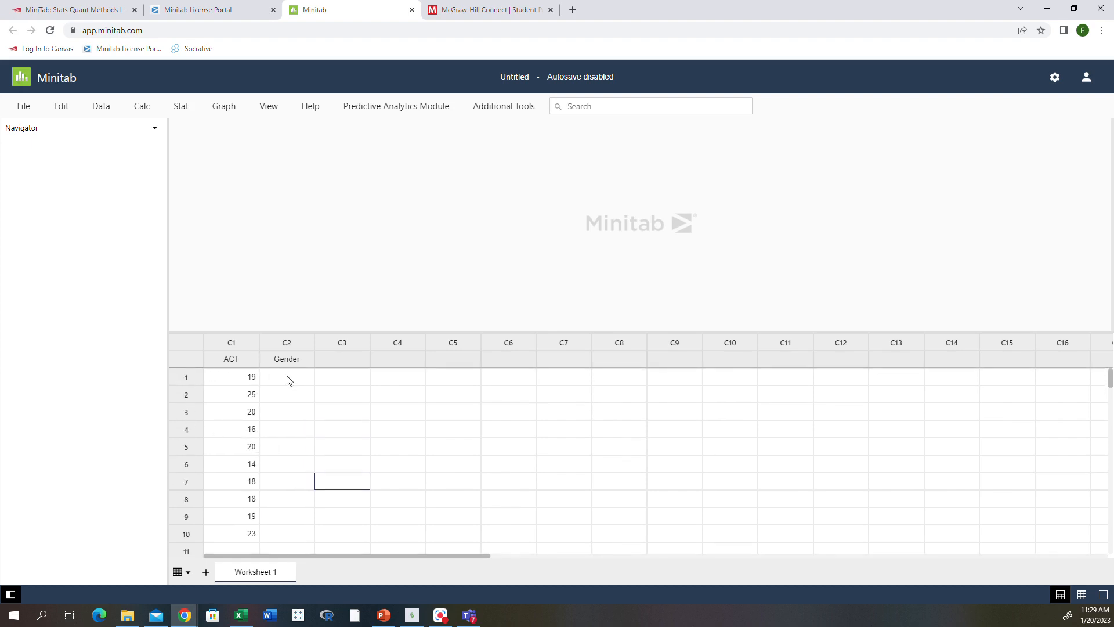
# Fill the Gender column with F, F, M, F, M, M, M, F, M, F.
pyautogui.click(289, 380)
pyautogui.write('F')
pyautogui.press('Return')
pyautogui.write('F')
pyautogui.press('Return')
pyautogui.write('M')
pyautogui.press('Return')
pyautogui.write('F')
pyautogui.press('Return')
pyautogui.write('M')
pyautogui.press('Return')
pyautogui.write('M')
pyautogui.press('Return')
pyautogui.write('M')
pyautogui.press('Return')
pyautogui.write('F')
pyautogui.press('Return')
pyautogui.write('M')
pyautogui.press('Return')
pyautogui.write('F')
pyautogui.press('Return')
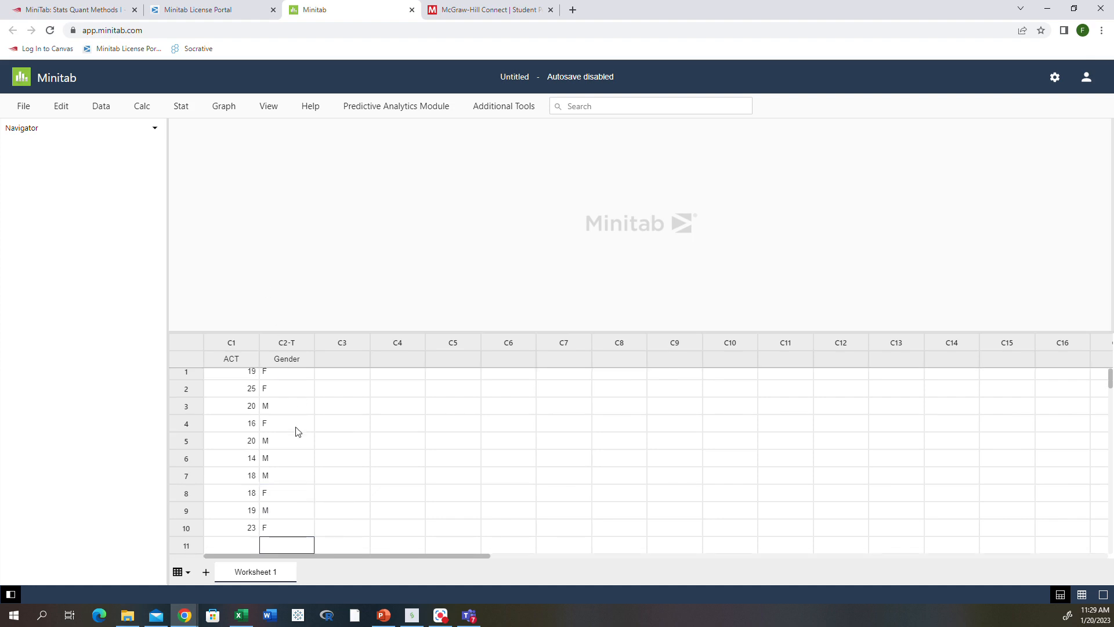
pyautogui.click(266, 374)
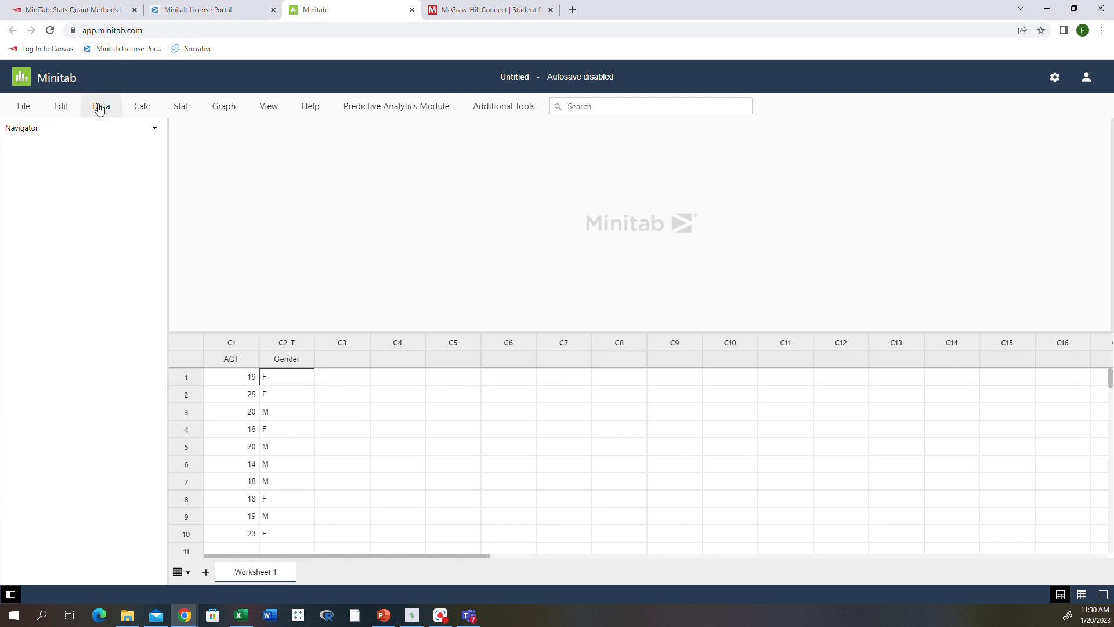
pyautogui.click(147, 111)
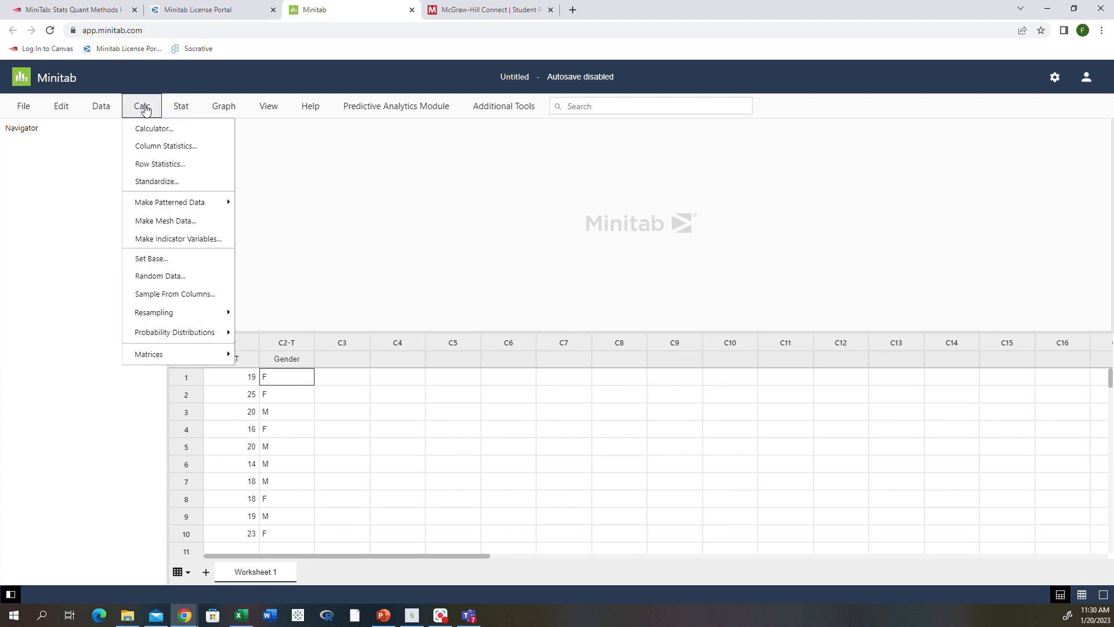
pyautogui.click(219, 108)
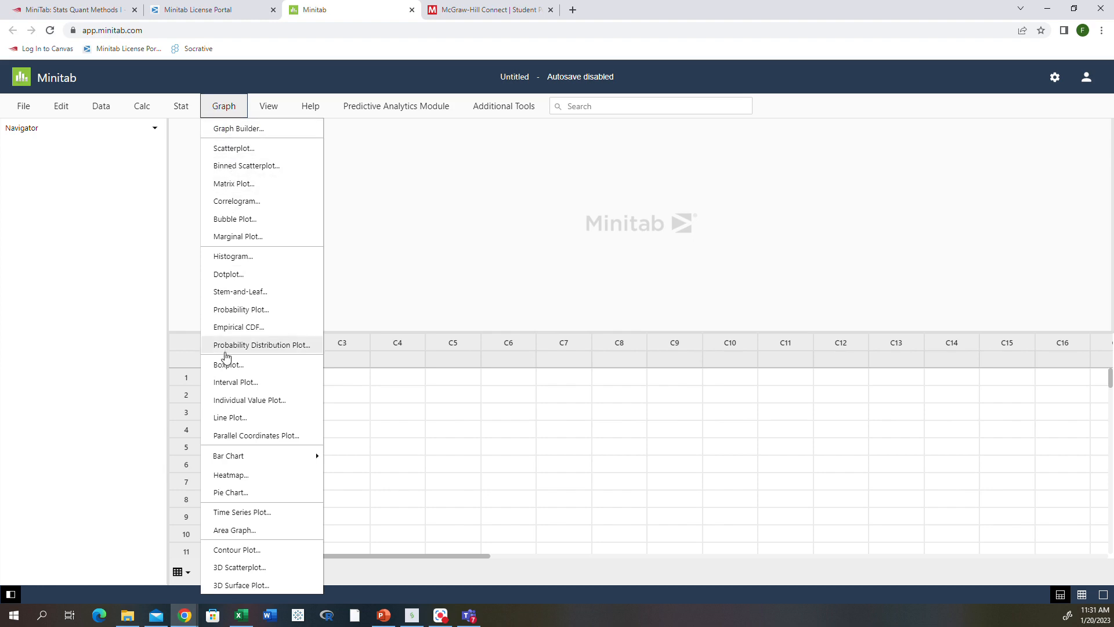
pyautogui.click(435, 434)
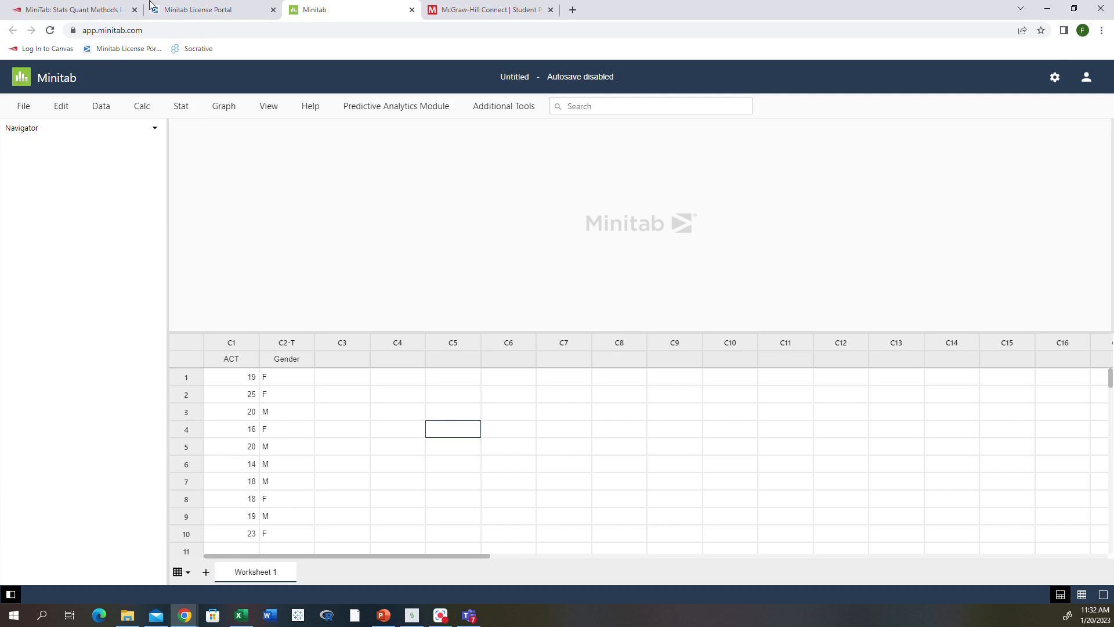
# Open Stat > Basic Statistics > Display Descriptive Statistics.
pyautogui.click(180, 111)
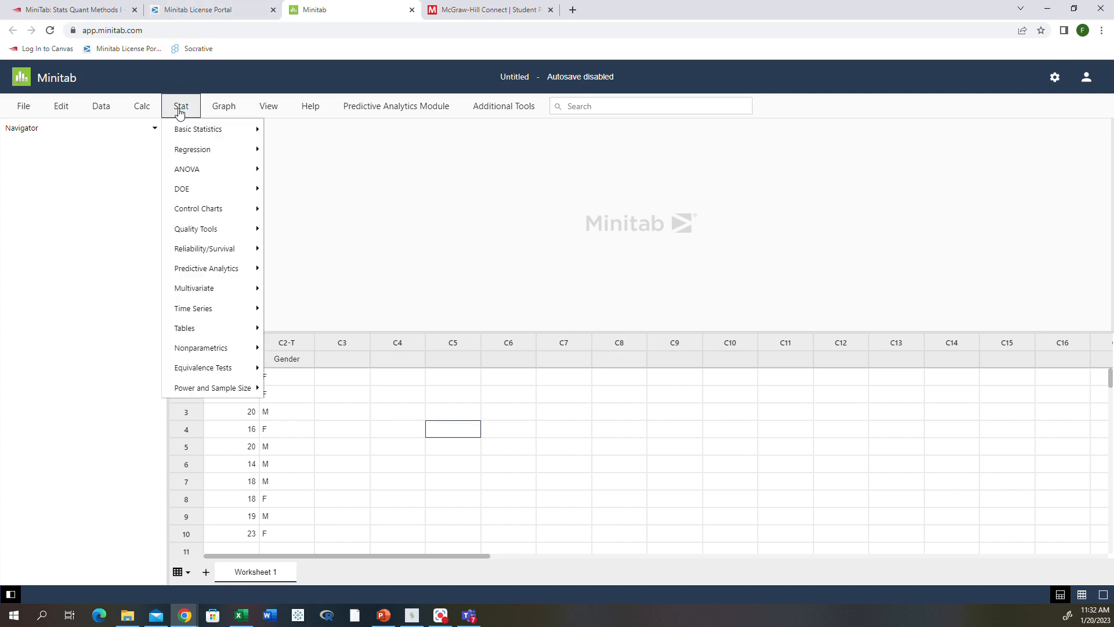
pyautogui.moveTo(178, 133)
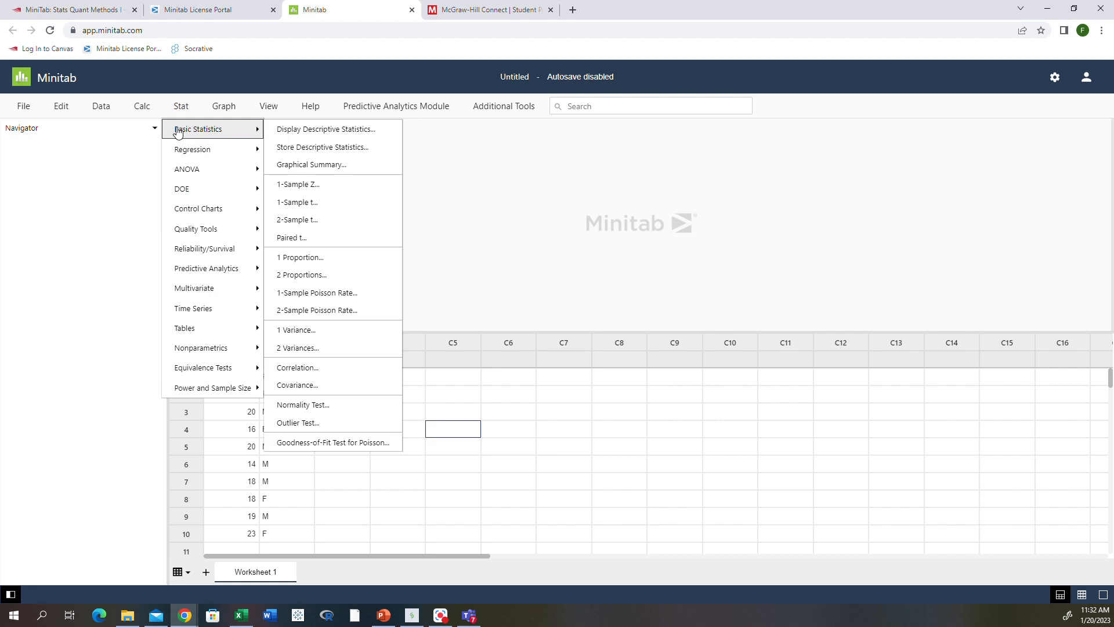
pyautogui.click(288, 130)
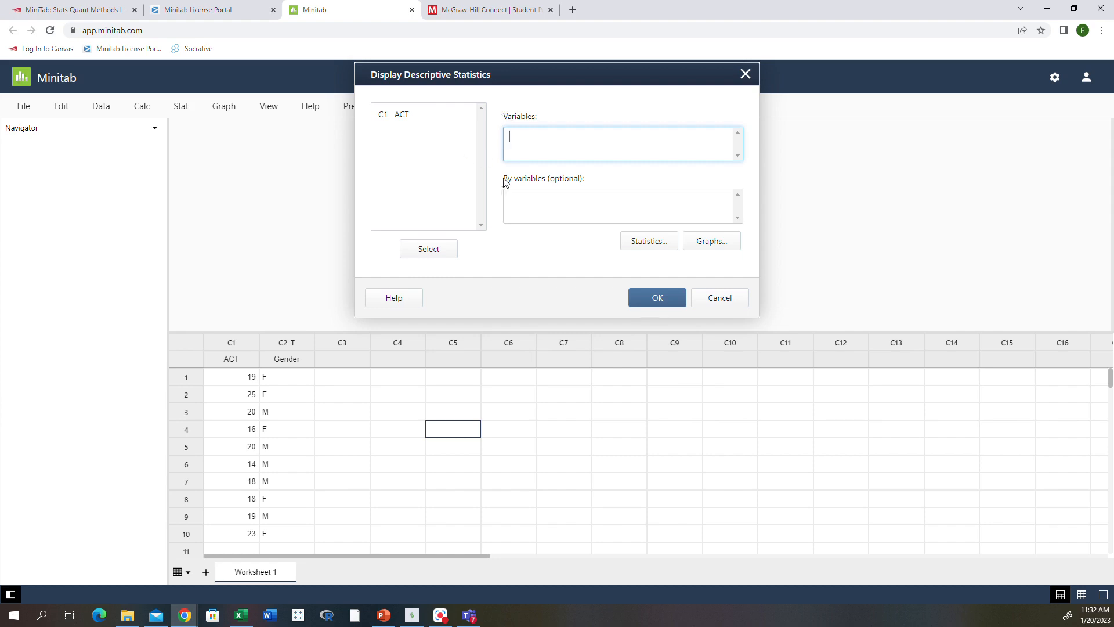
# Set C1 ACT as the only variable and bring up the Statistics options.
pyautogui.click(391, 116)
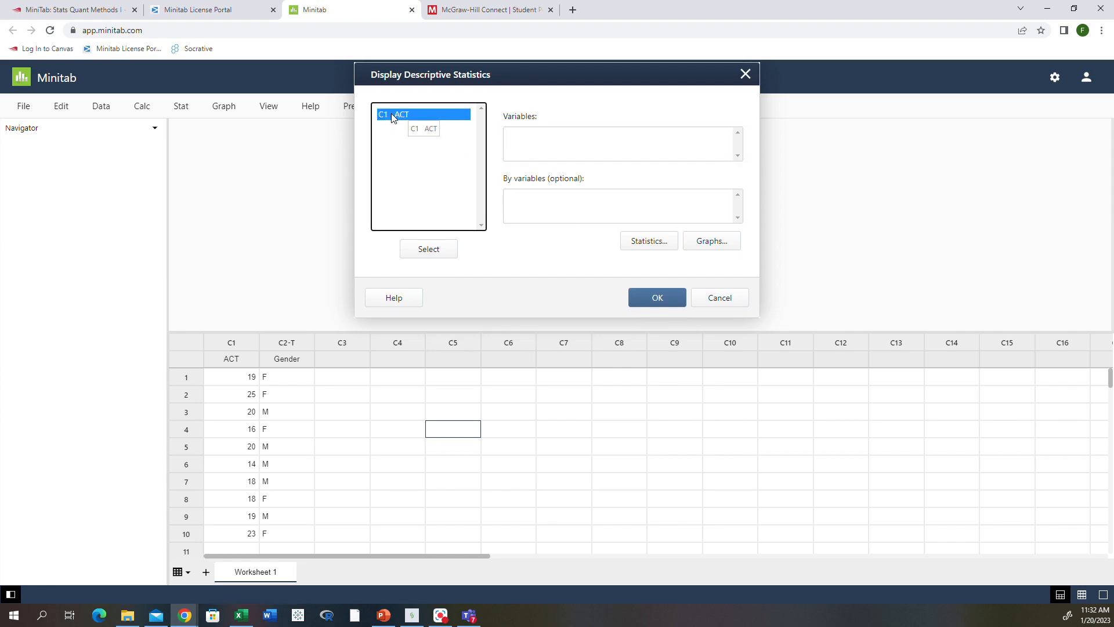
pyautogui.doubleClick(393, 116)
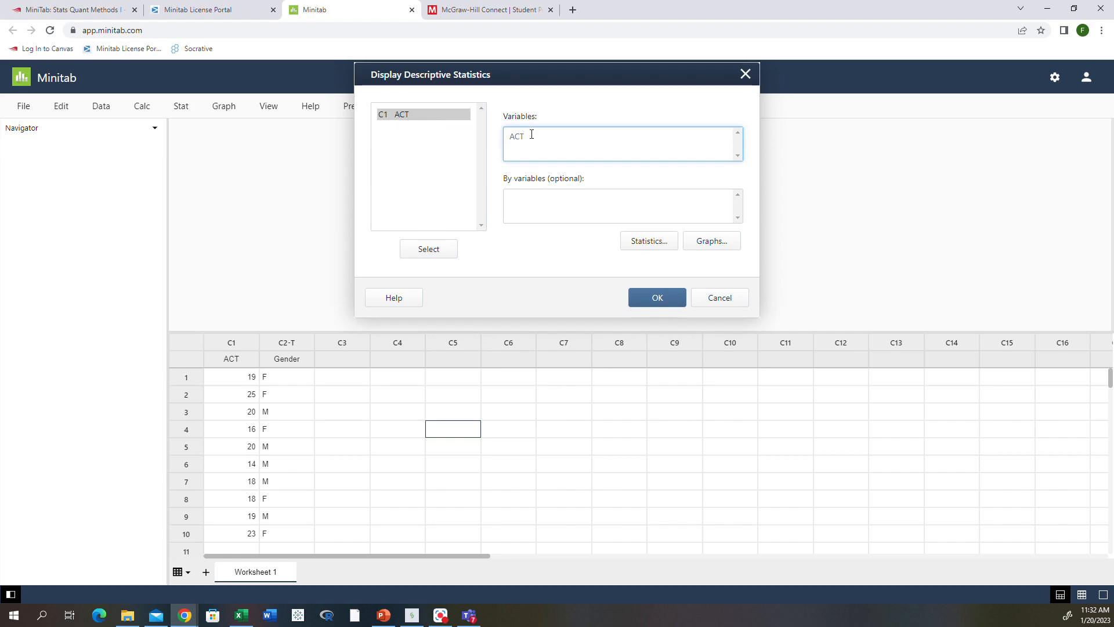
pyautogui.moveTo(532, 135); pyautogui.dragTo(498, 145)
pyautogui.press('BackSpace')
pyautogui.click(430, 115)
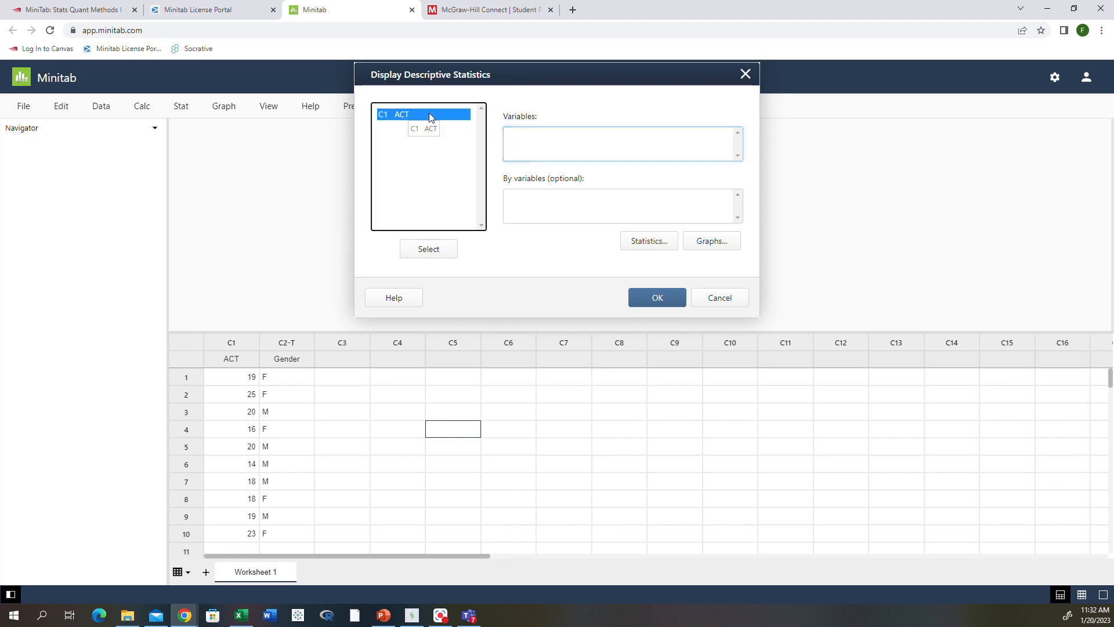
pyautogui.click(432, 249)
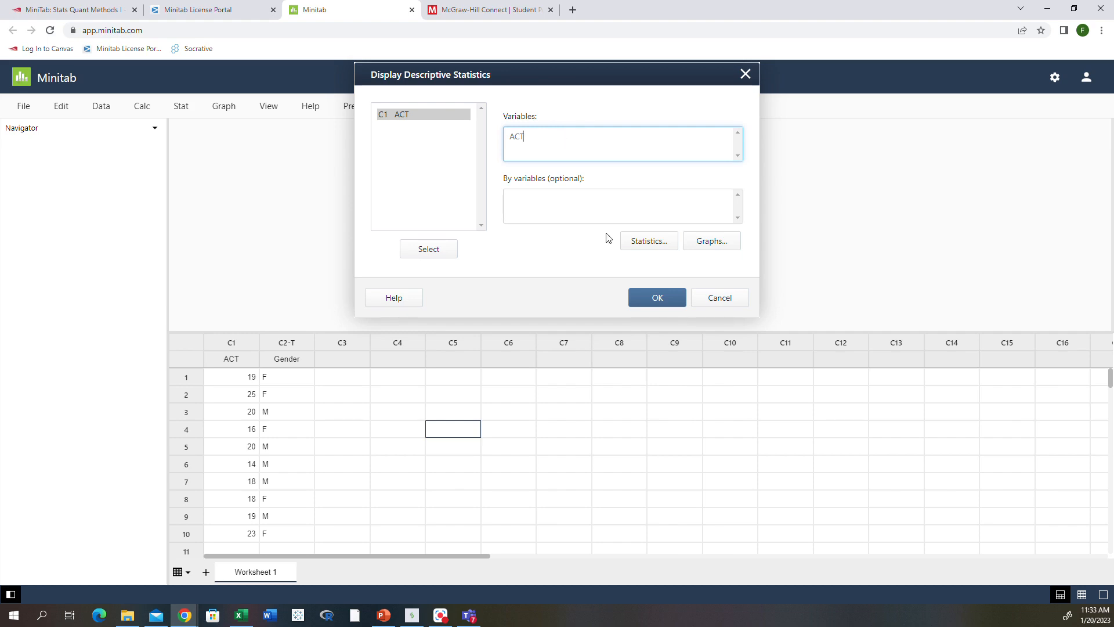
pyautogui.click(639, 243)
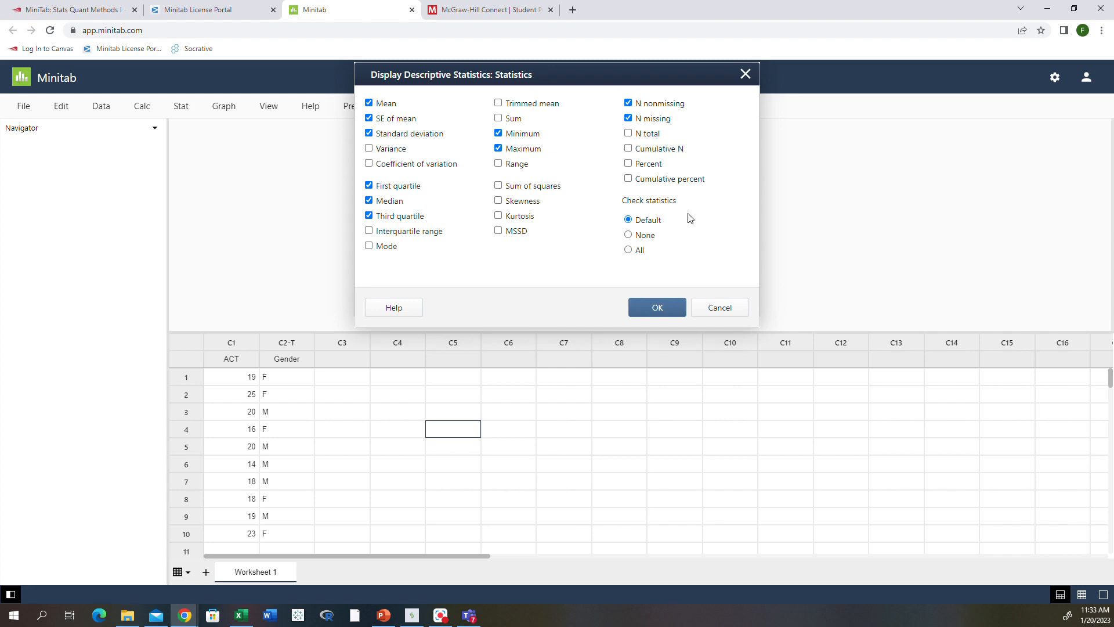
# Uncheck SE of mean; check variance, coefficient of variation, interquartile range, mode and range; confirm.
pyautogui.click(370, 119)
pyautogui.click(369, 150)
pyautogui.click(368, 164)
pyautogui.click(369, 231)
pyautogui.click(369, 246)
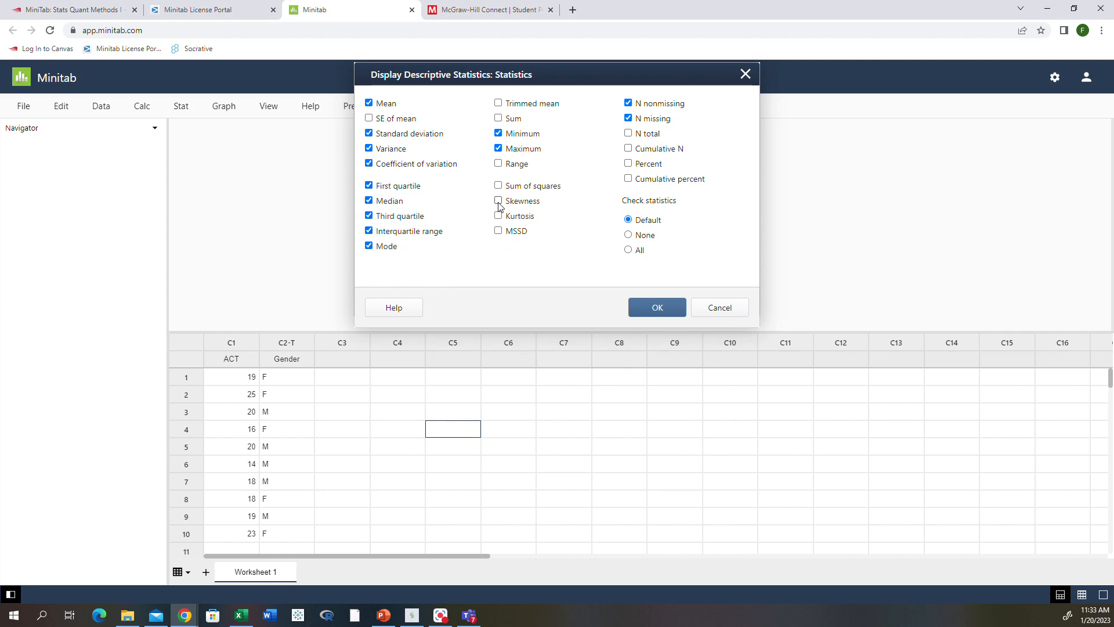
pyautogui.click(497, 165)
pyautogui.click(663, 310)
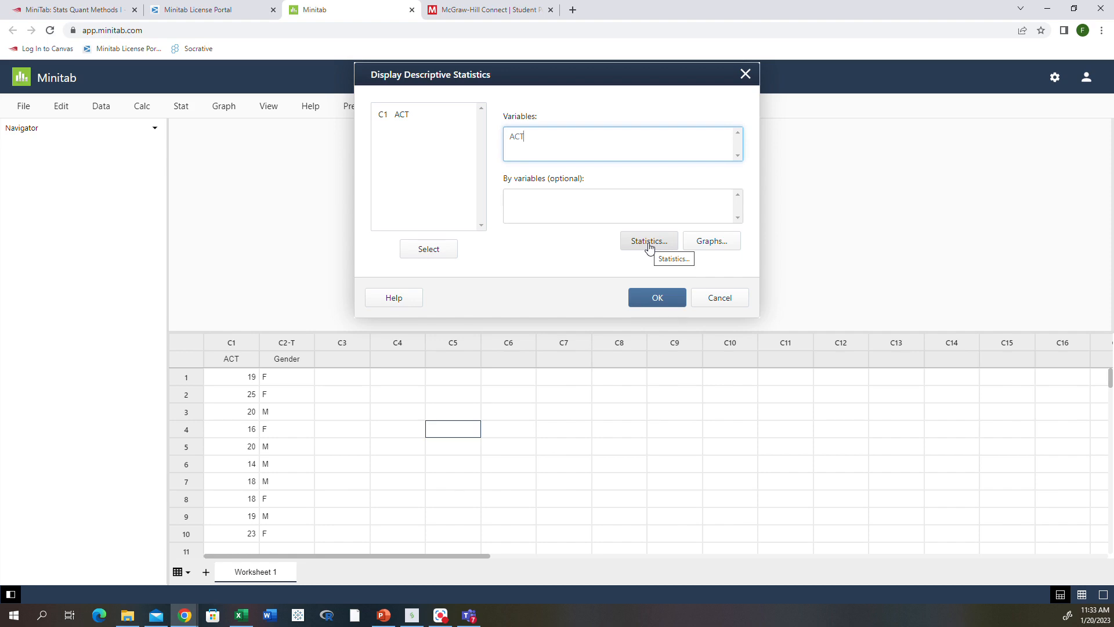
# Generate the ACT descriptive statistics: N 10, mean 19.200, median 19.000, modes 18, 19, 20.
pyautogui.click(656, 299)
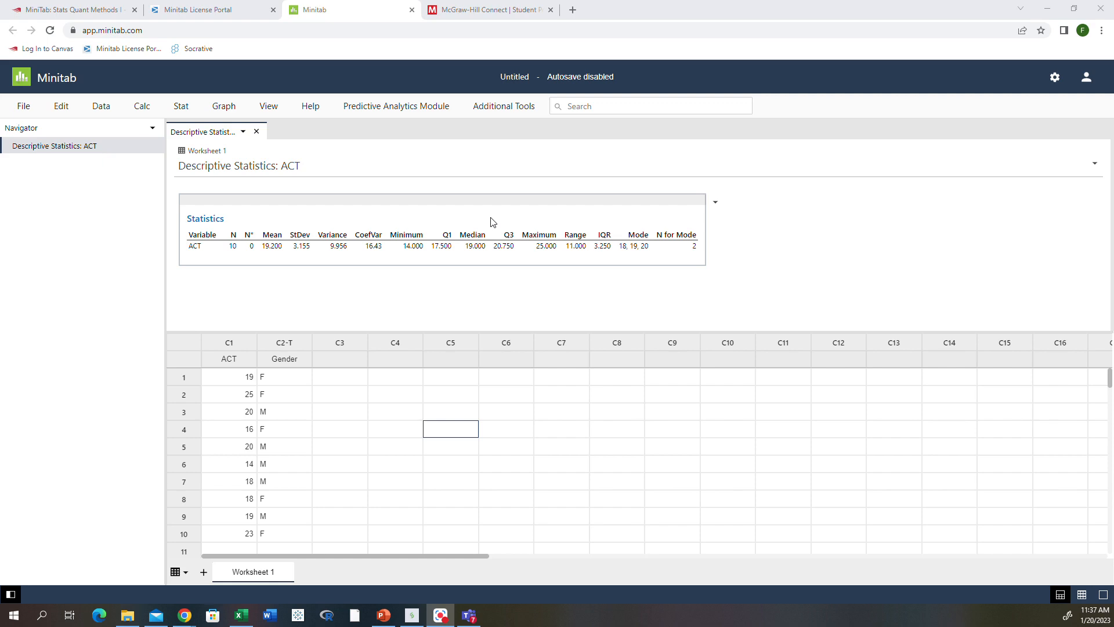
# Rerun Display Descriptive Statistics on ACT with Gender as the By variable.
pyautogui.click(181, 108)
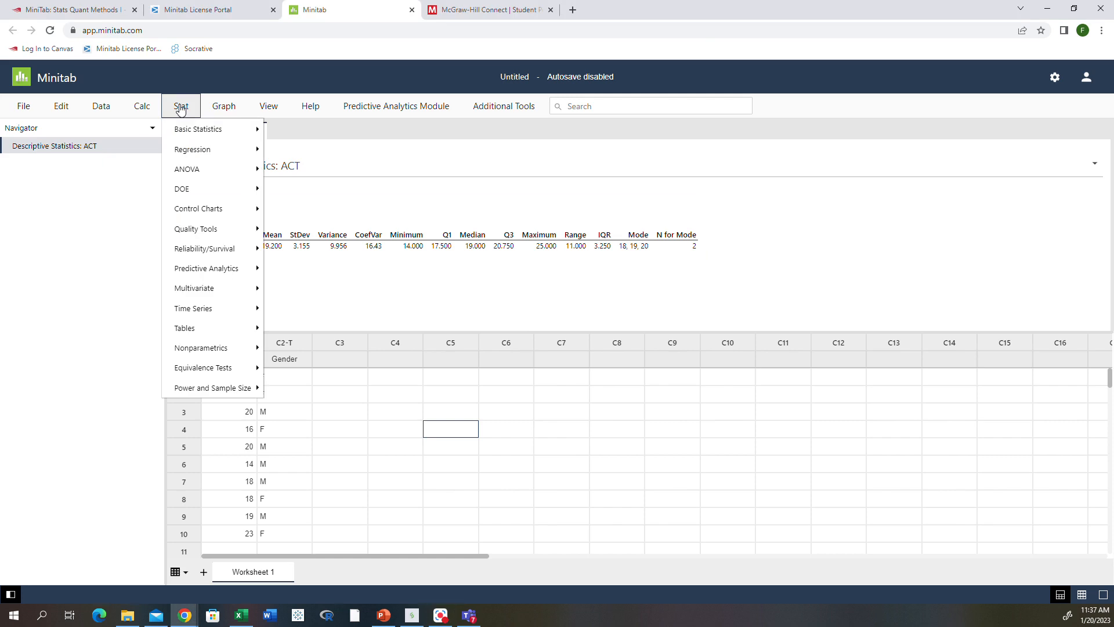
pyautogui.moveTo(175, 130)
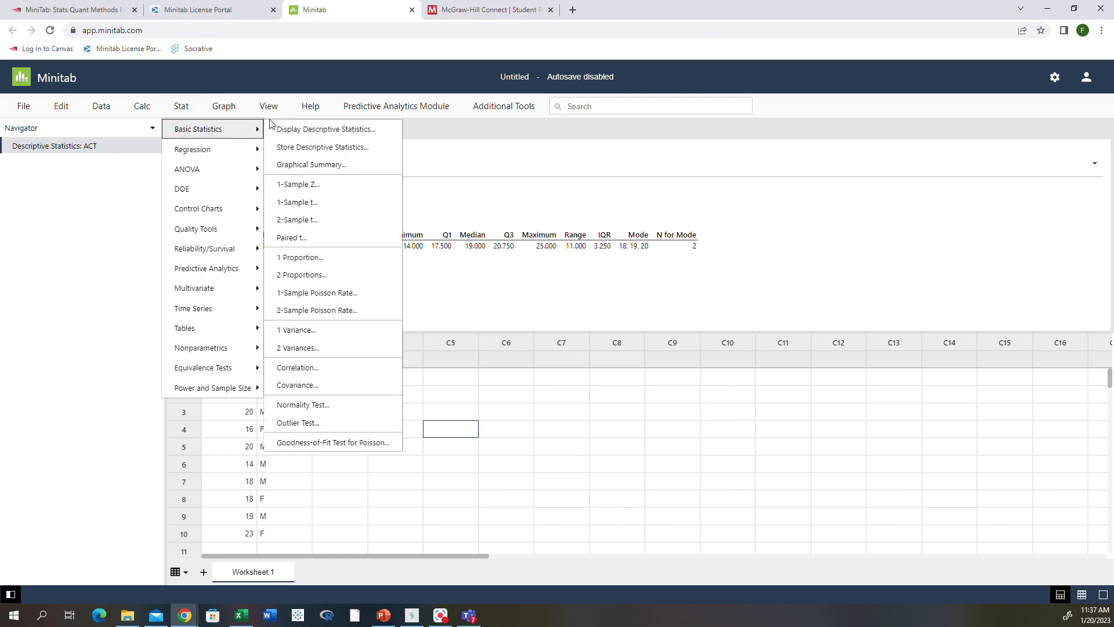
pyautogui.click(290, 129)
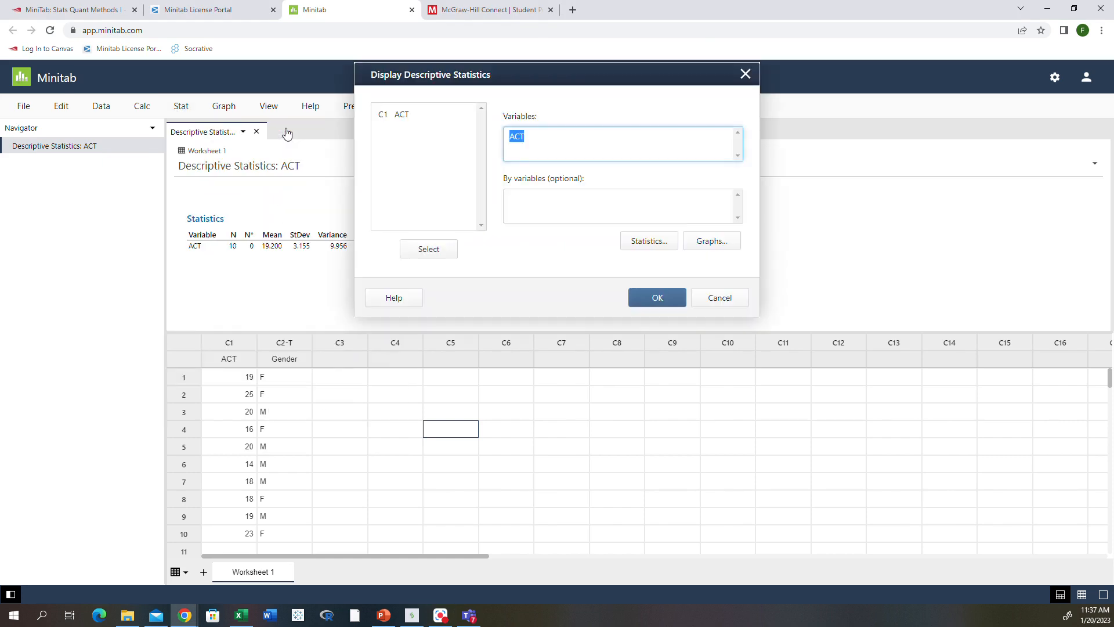
pyautogui.click(555, 137)
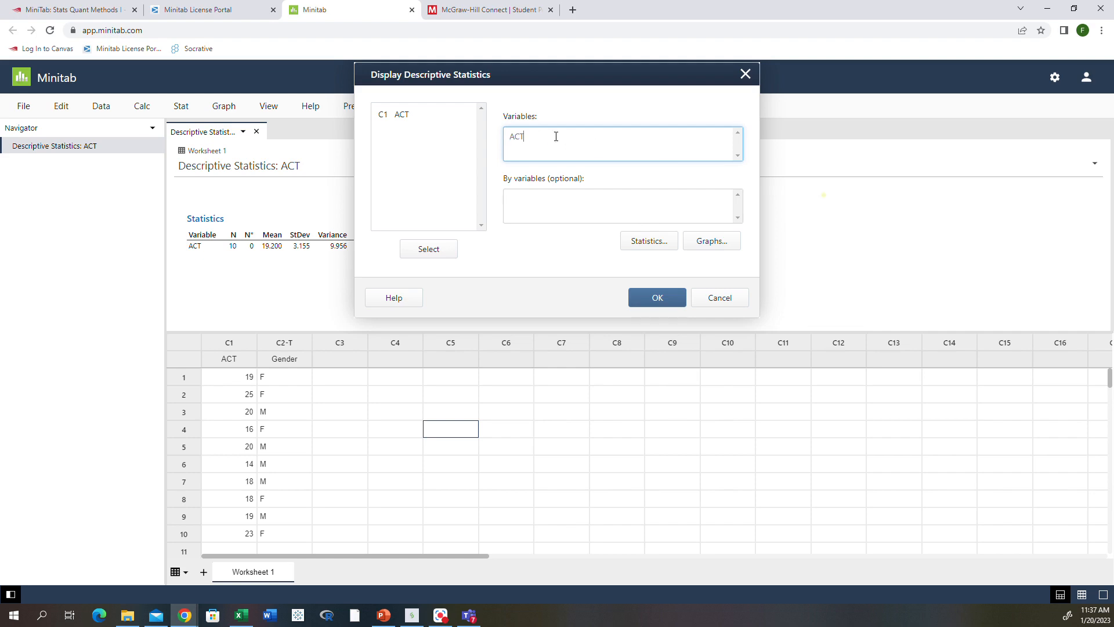
pyautogui.click(546, 211)
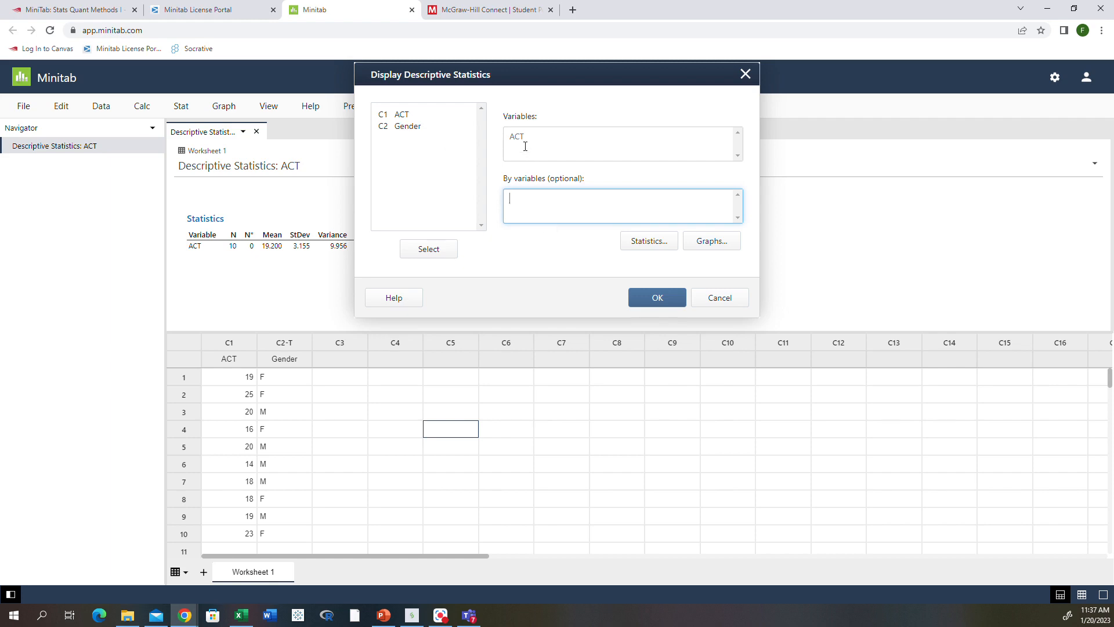
pyautogui.doubleClick(406, 127)
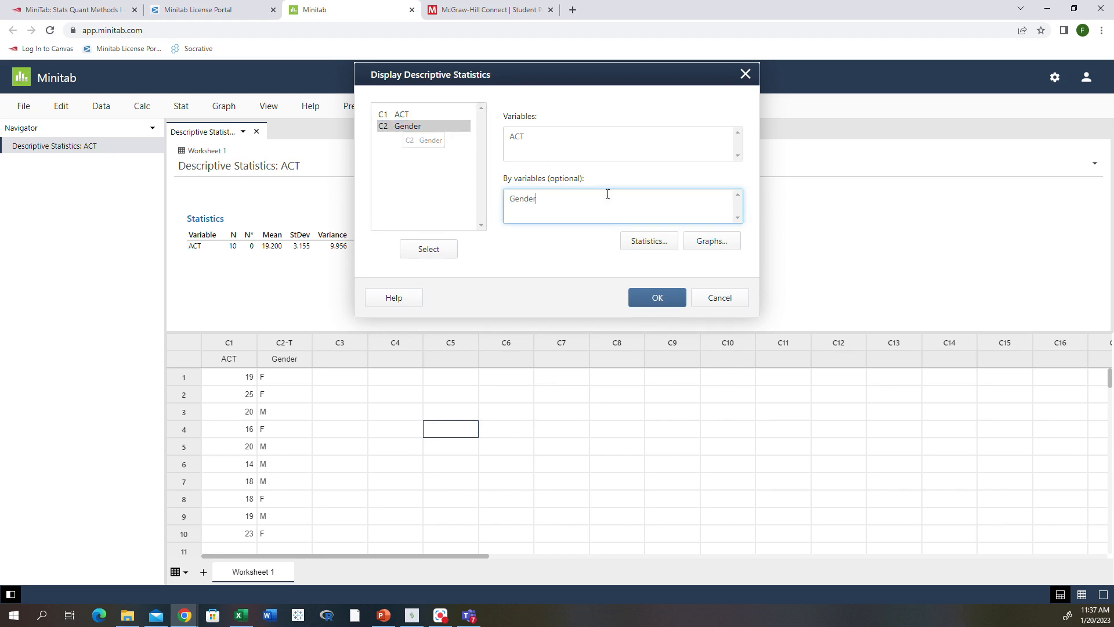
pyautogui.click(668, 301)
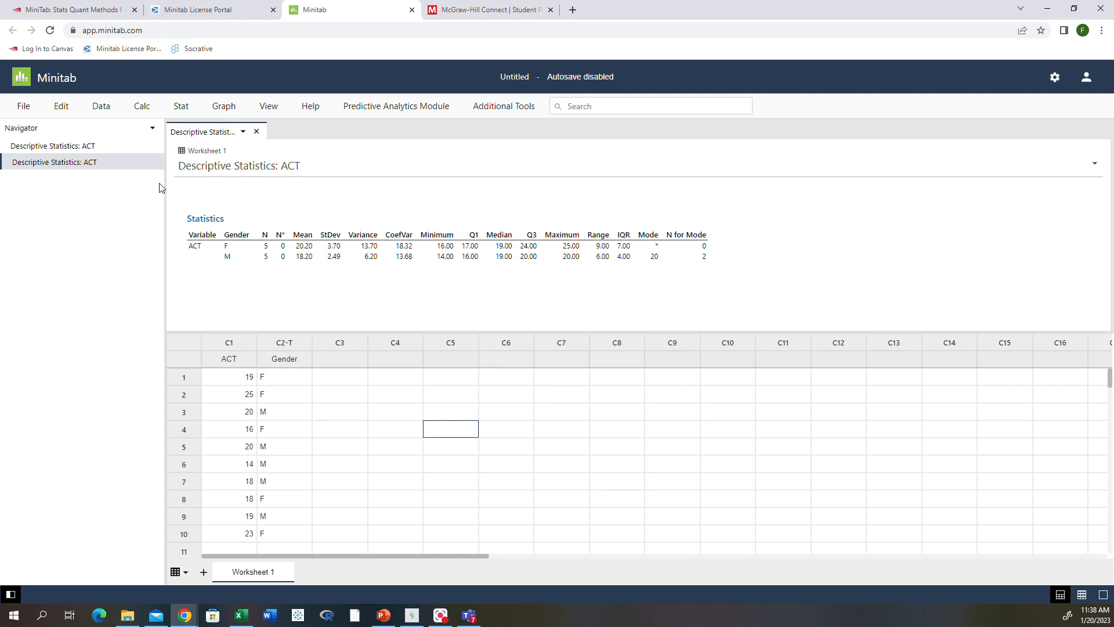
# Compare the overall and Gender-split ACT outputs in the Navigator, ending on the overall one.
pyautogui.click(82, 147)
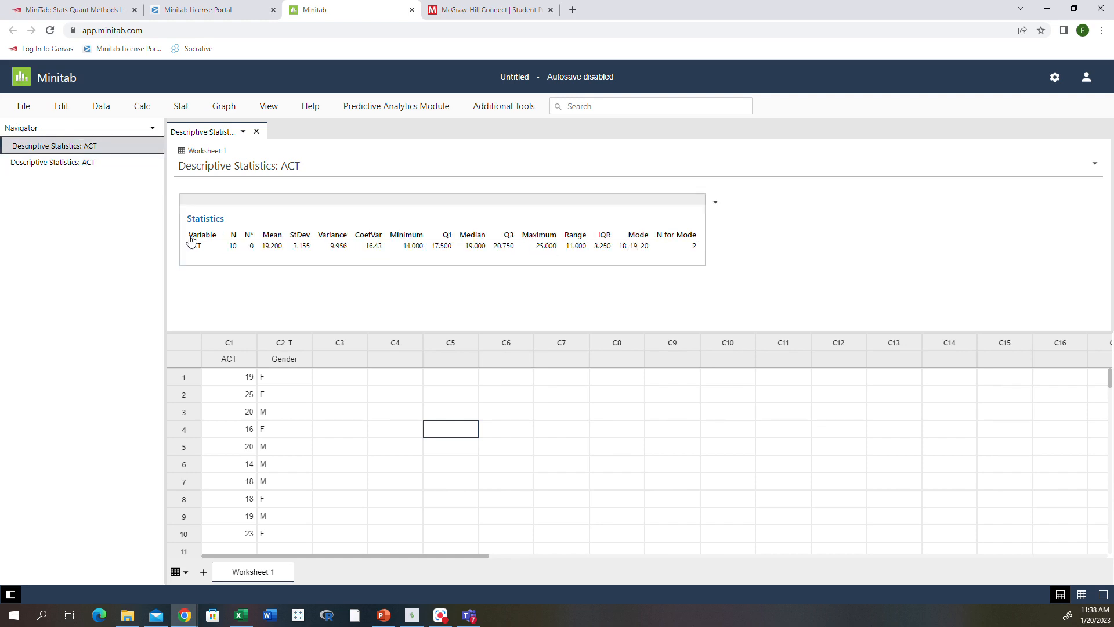
pyautogui.click(65, 163)
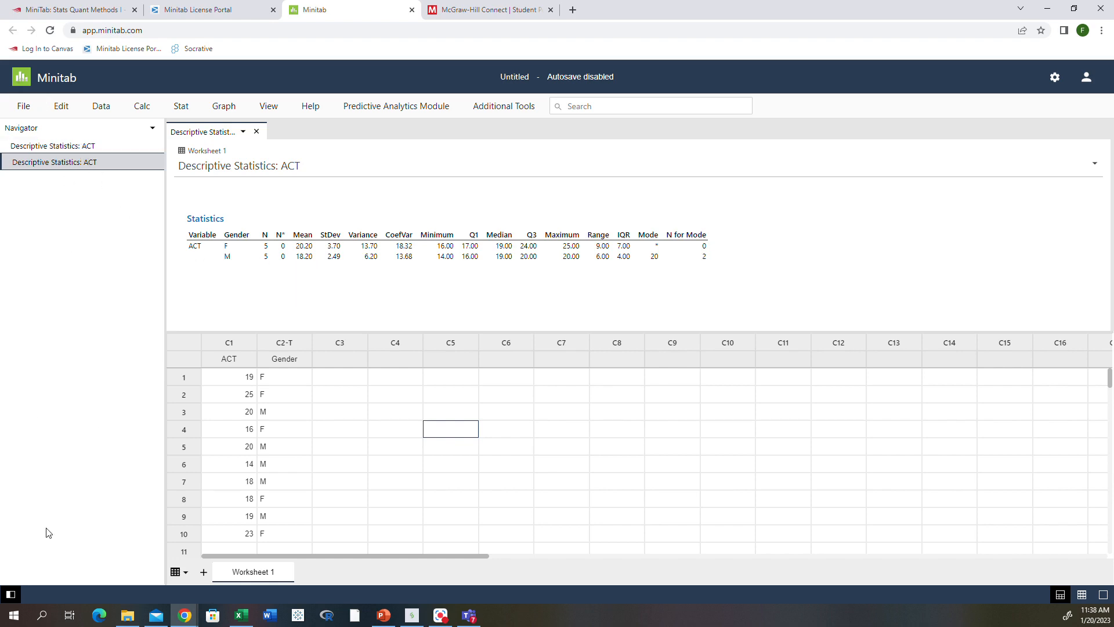
pyautogui.click(41, 143)
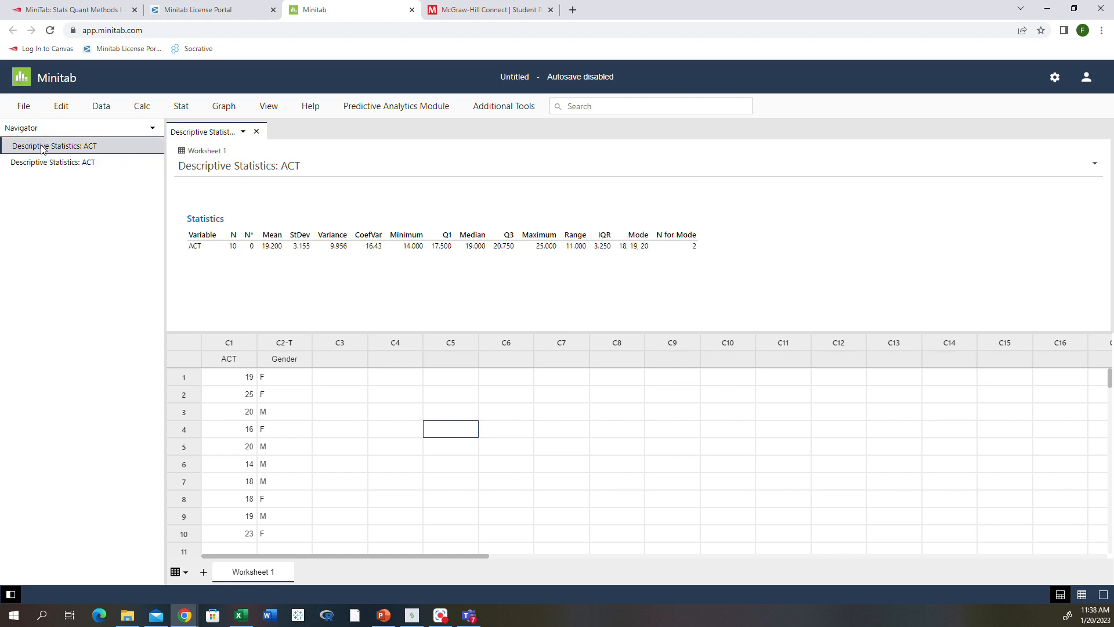
# Rename the first ACT statistics output to 'Overall ACT Statistics'.
pyautogui.rightClick(41, 145)
pyautogui.click(56, 176)
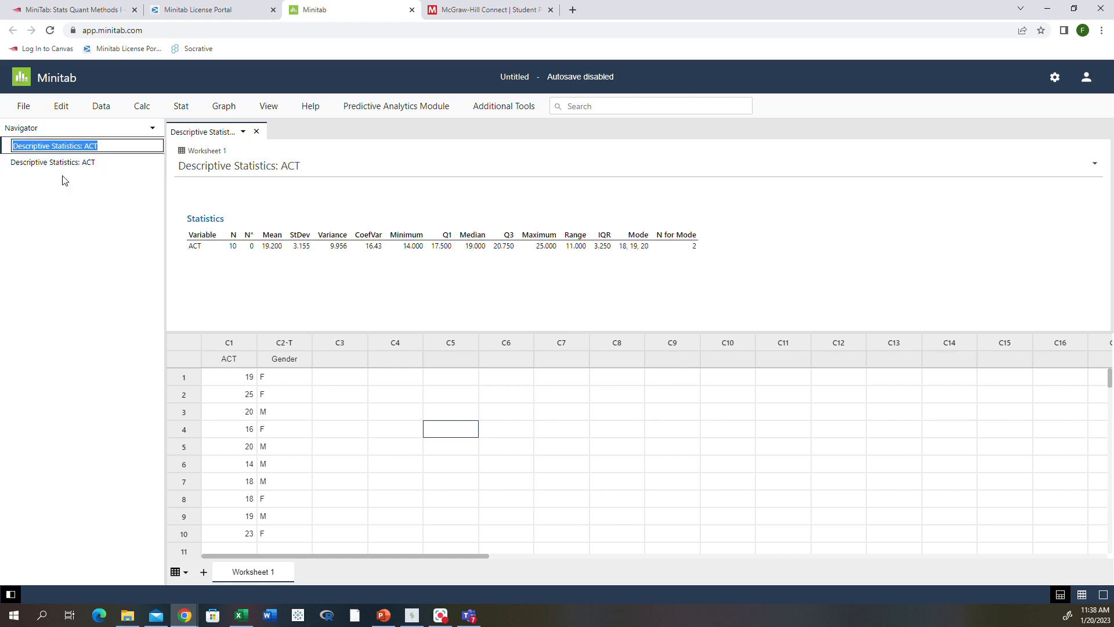
pyautogui.write('Overa')
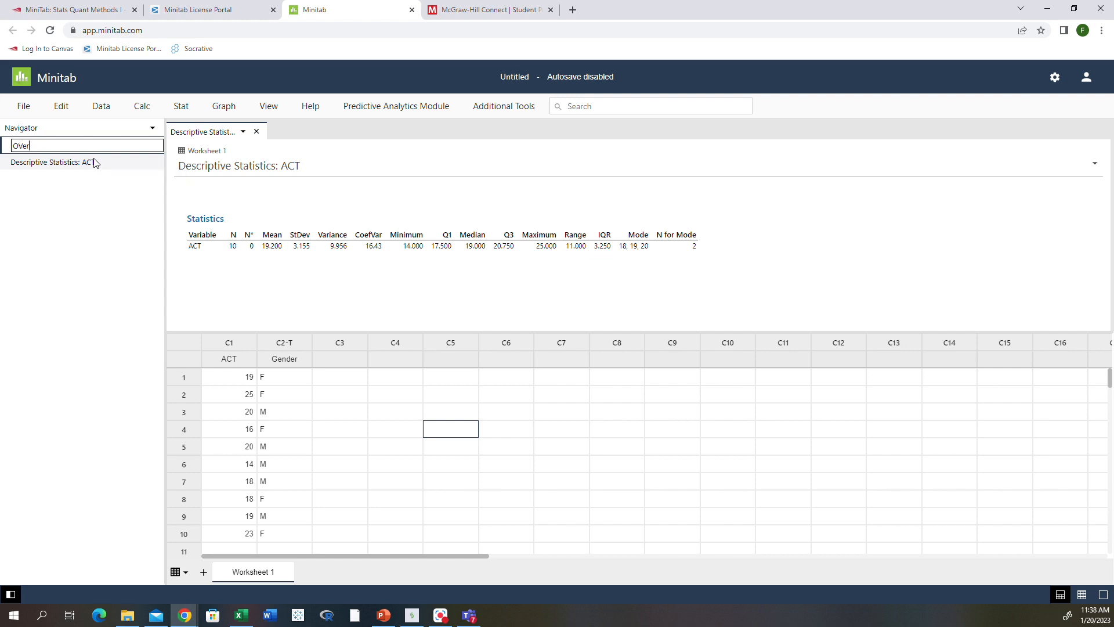
pyautogui.press('BackSpace')
pyautogui.press('BackSpace')
pyautogui.press('BackSpace')
pyautogui.press('BackSpace')
pyautogui.write('verall ACT Statistics')
pyautogui.press('Return')
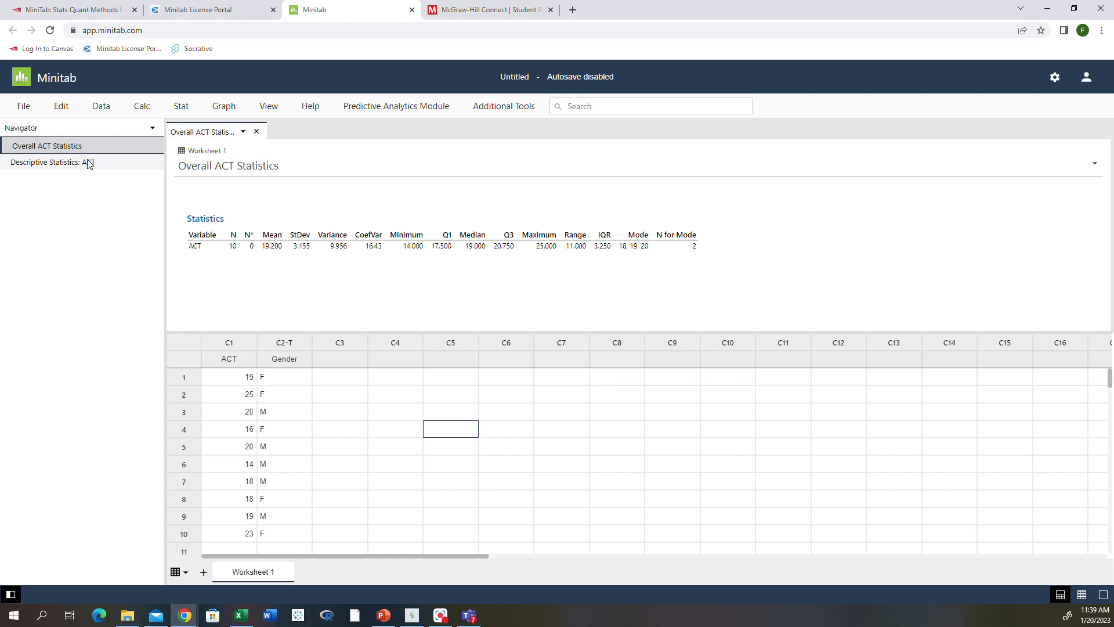
# Rename the Gender-split output to 'ACT stats by gender'.
pyautogui.click(88, 162)
pyautogui.click(88, 162)
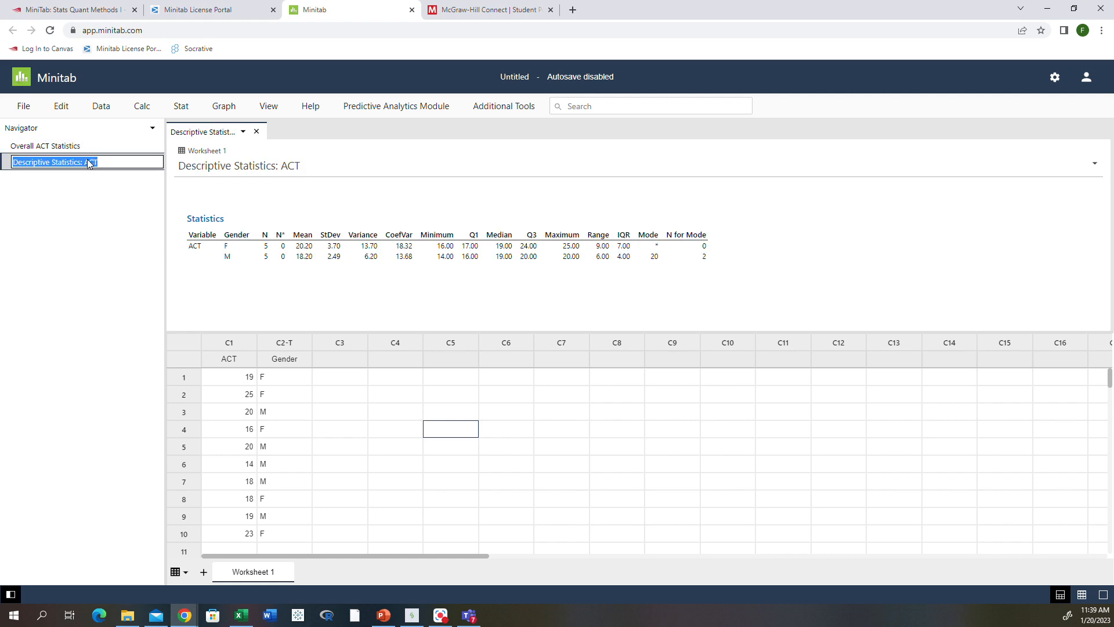
pyautogui.write('ACT stats by gender')
pyautogui.press('Return')
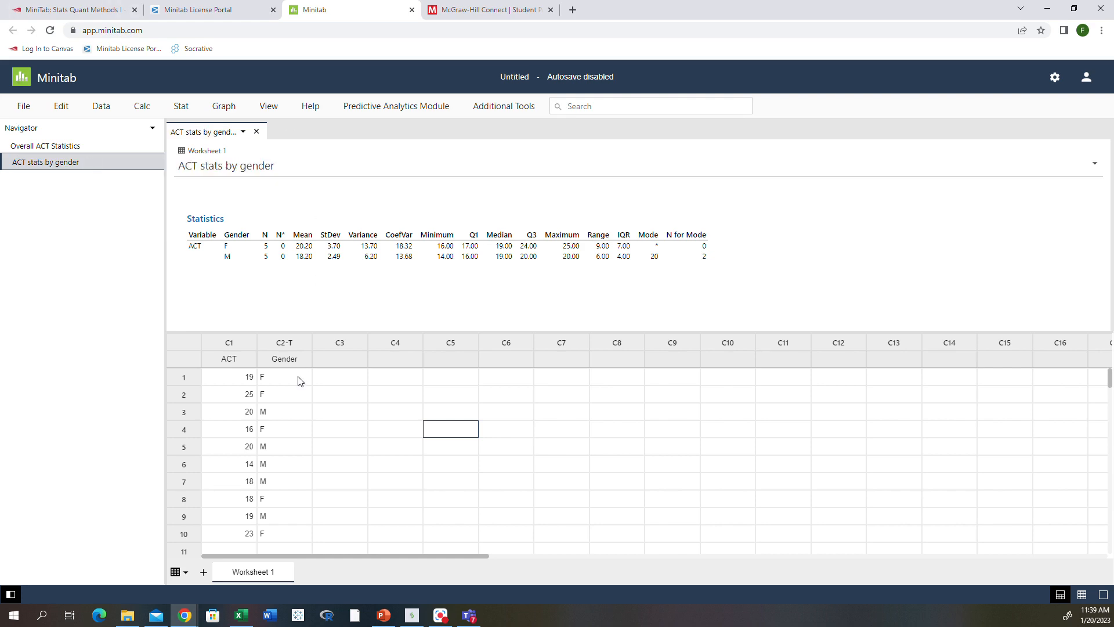
pyautogui.click(38, 150)
# Return to the 'ACT stats by gender' output and bring up the Graph menu.
pyautogui.click(64, 162)
pyautogui.click(232, 107)
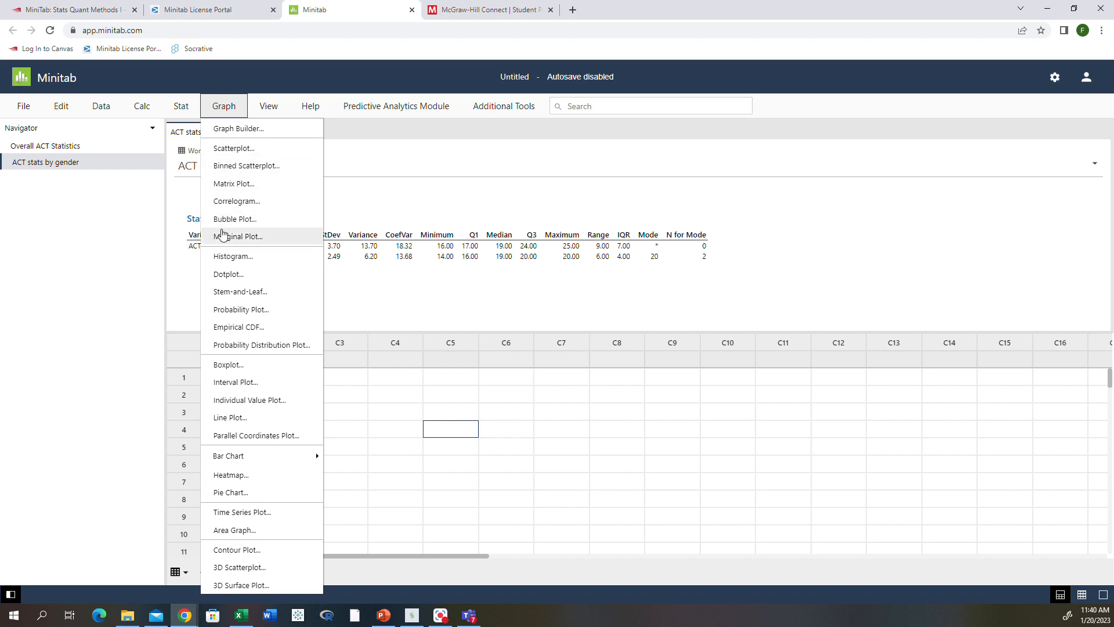
# Create a Simple histogram with C1 ACT as the graph variable.
pyautogui.click(240, 257)
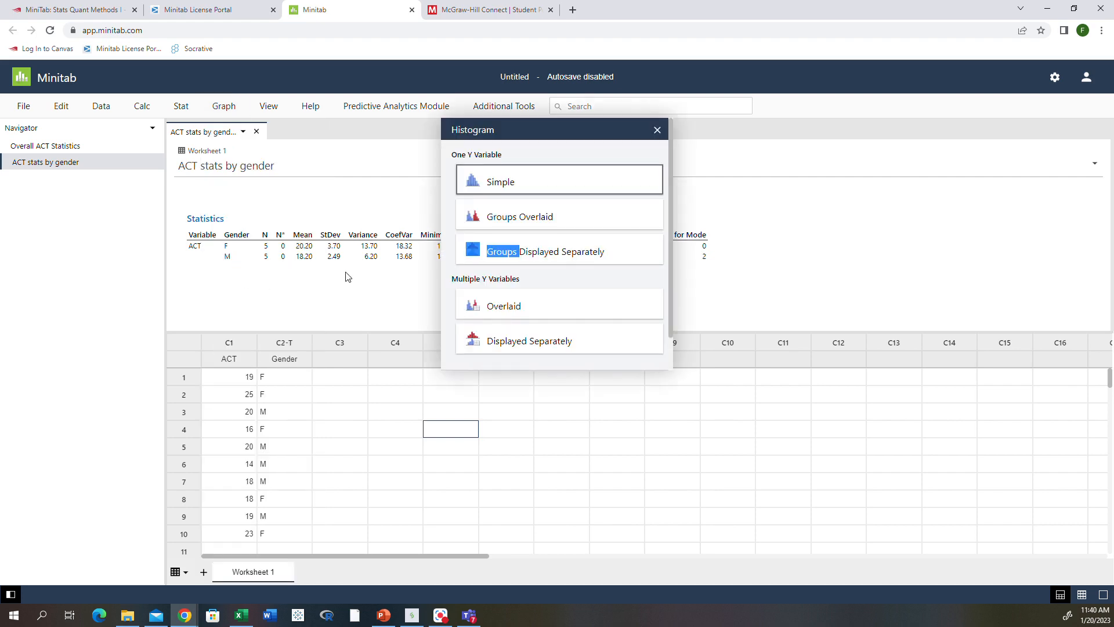
pyautogui.click(504, 182)
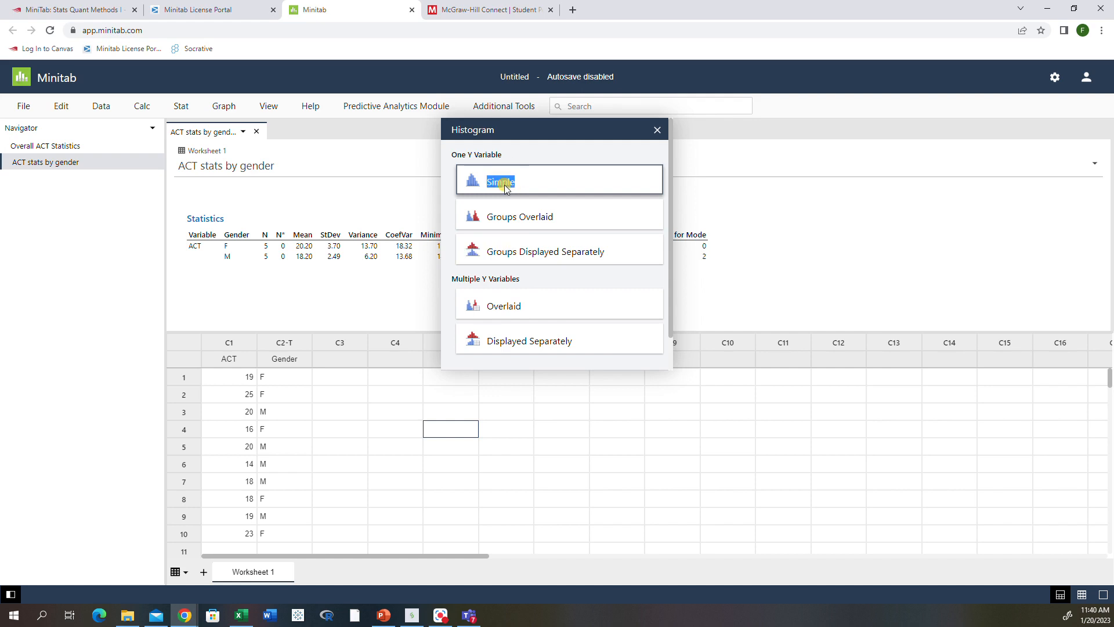
pyautogui.click(504, 183)
pyautogui.moveTo(391, 120); pyautogui.dragTo(397, 120)
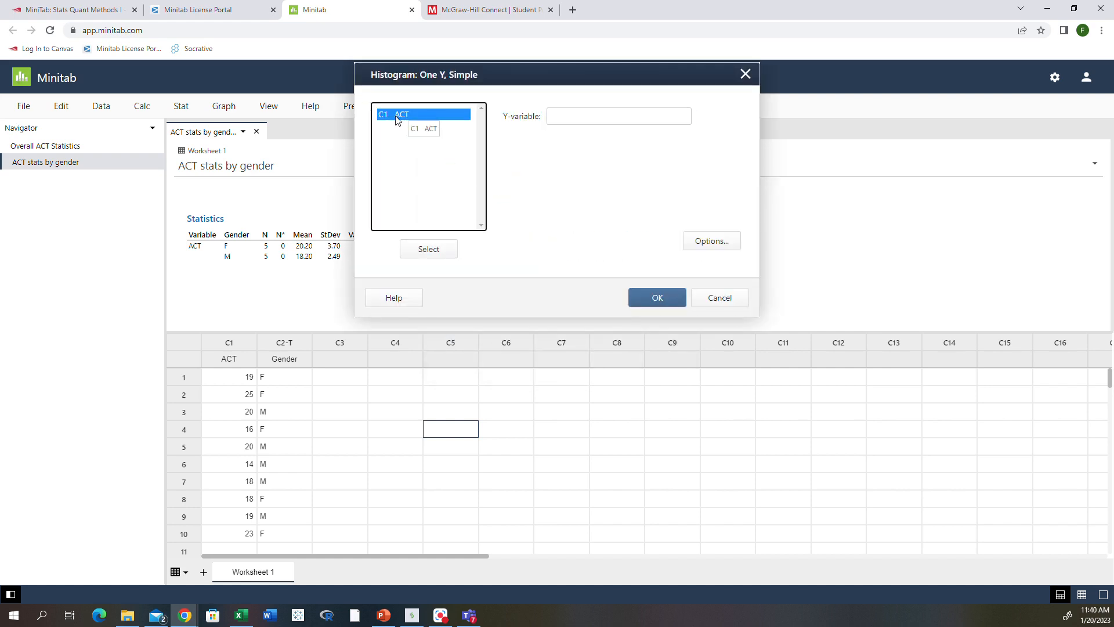
pyautogui.doubleClick(397, 120)
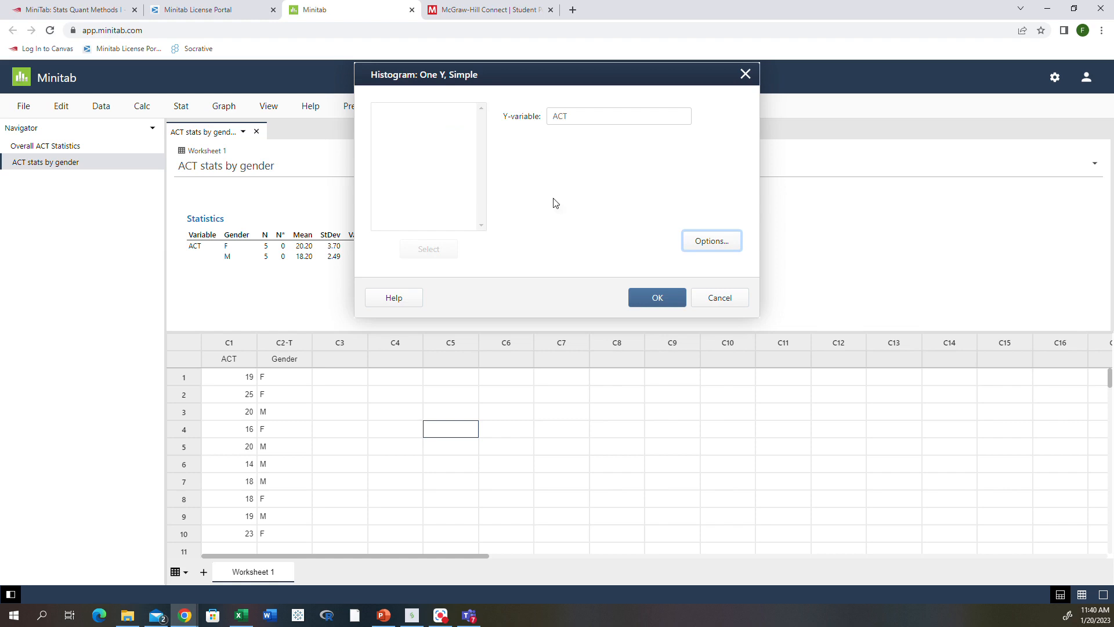
pyautogui.click(657, 302)
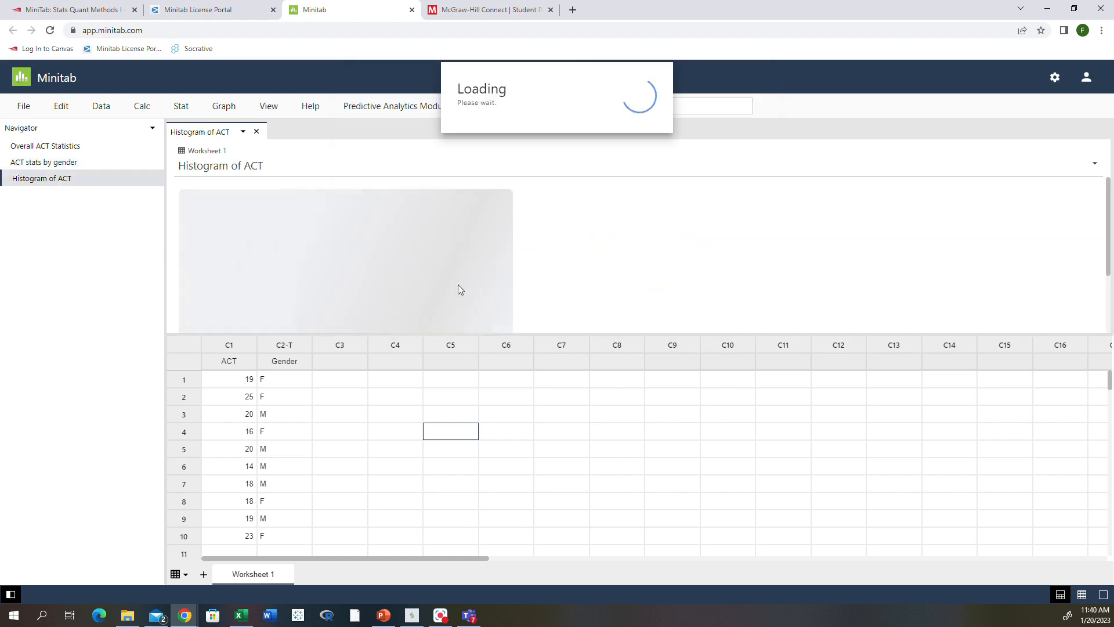
# Enlarge the Histogram of ACT output pane vertically.
pyautogui.scroll(-2, 414, 265)
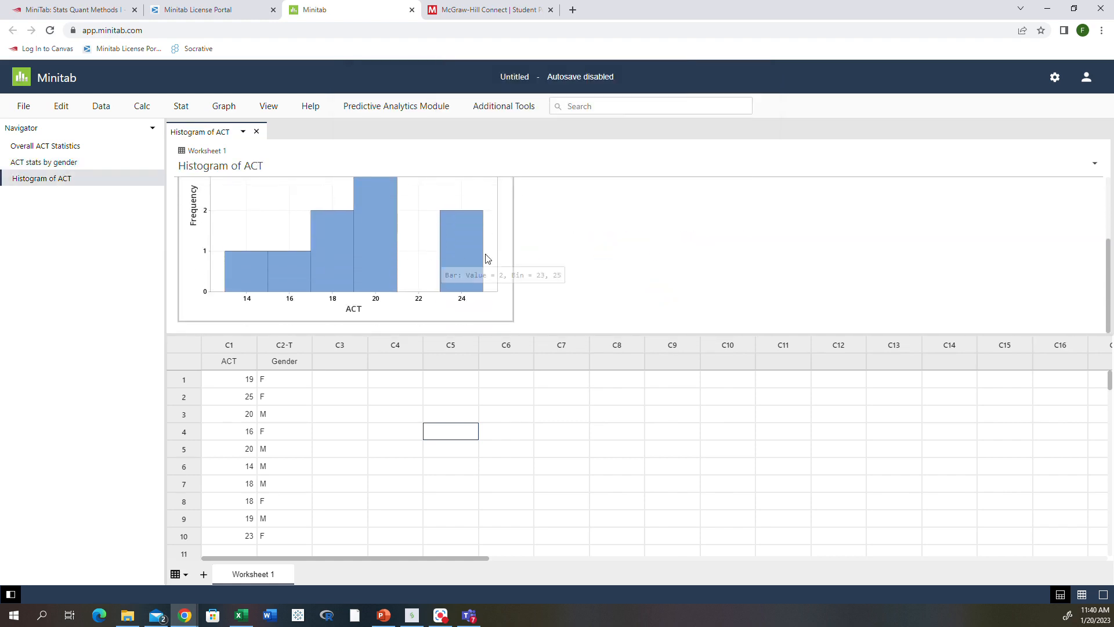
pyautogui.scroll(1, 555, 255)
pyautogui.scroll(1, 556, 258)
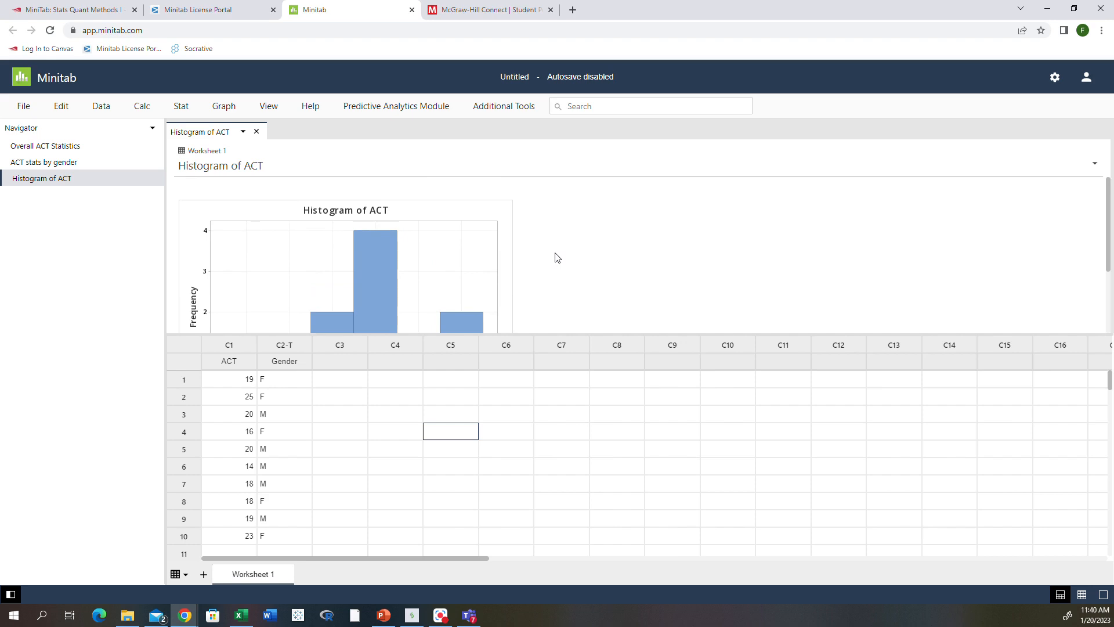
pyautogui.scroll(-2, 555, 258)
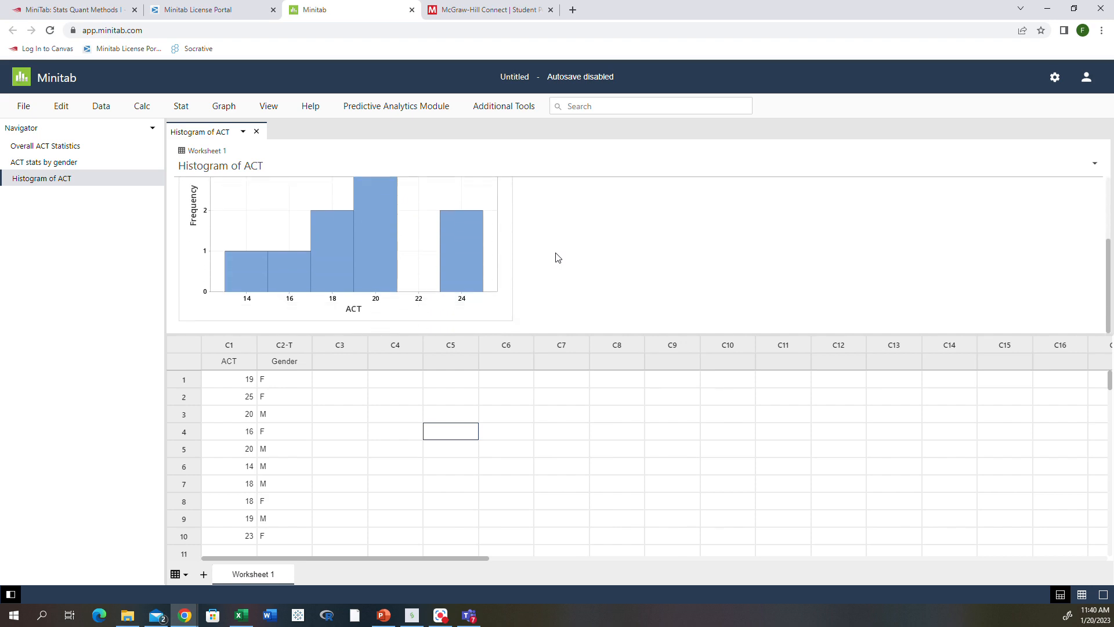
pyautogui.moveTo(561, 334); pyautogui.dragTo(574, 396)
pyautogui.scroll(2, 581, 311)
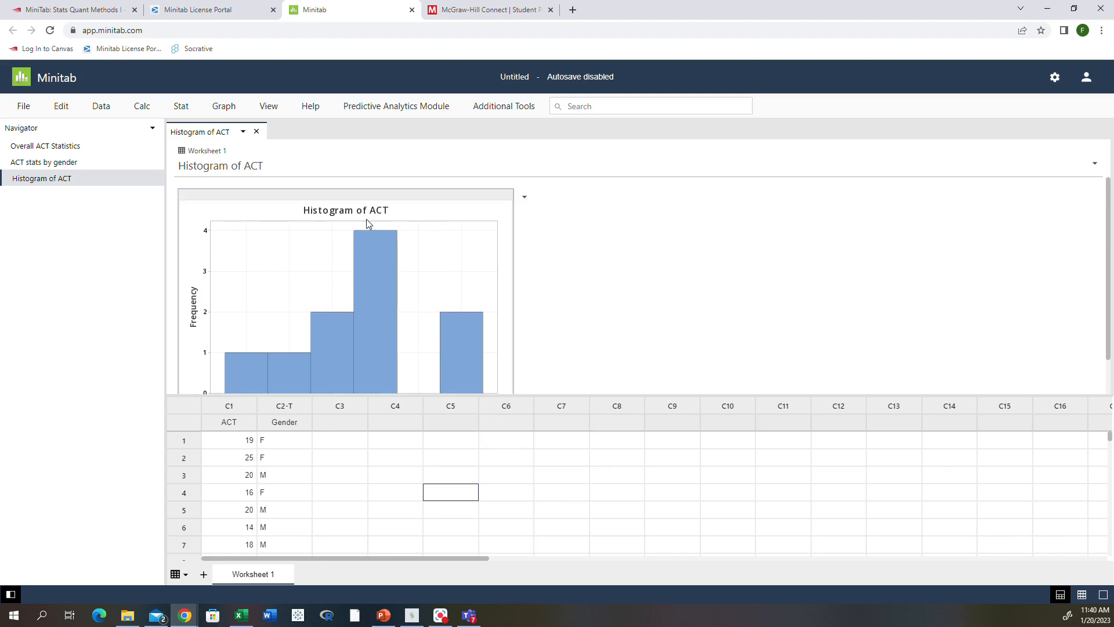
pyautogui.click(336, 210)
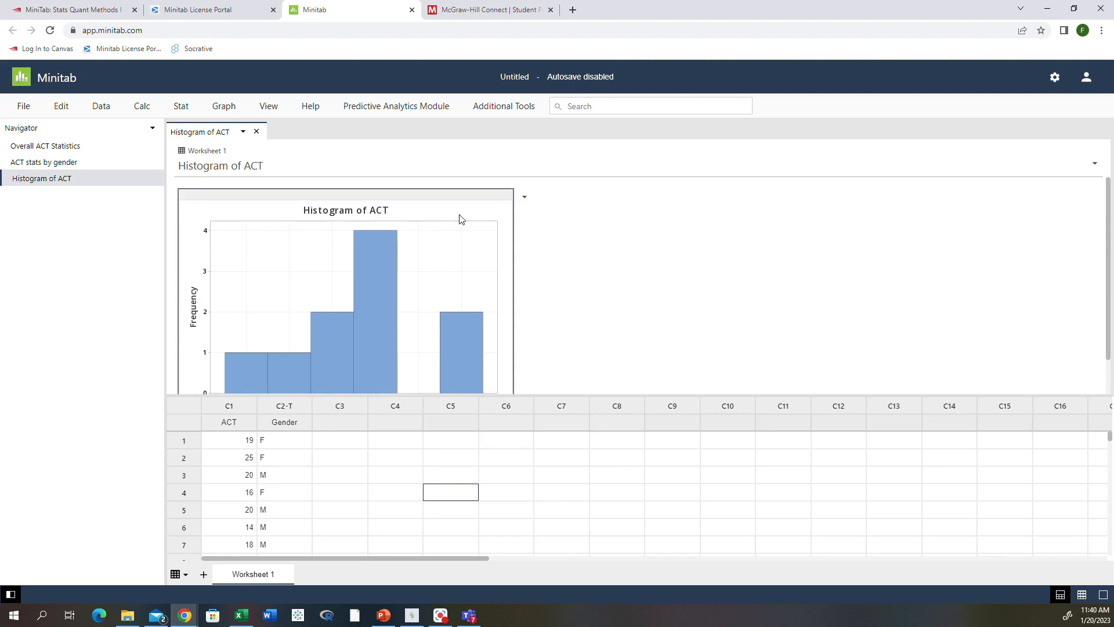
pyautogui.click(524, 196)
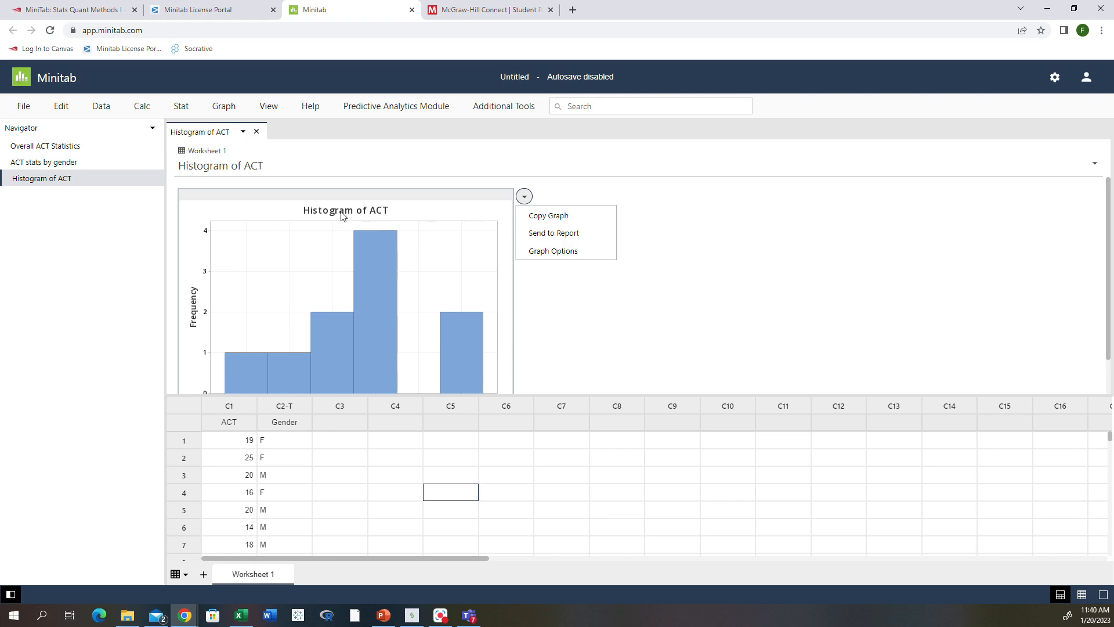
pyautogui.scroll(-1, 306, 308)
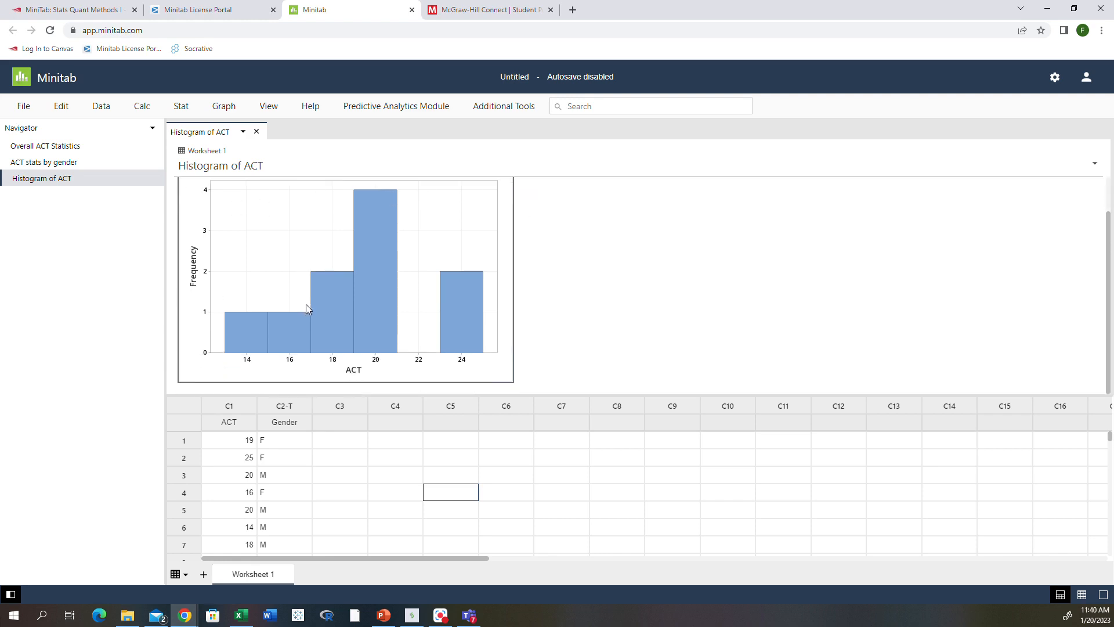
pyautogui.scroll(1, 306, 309)
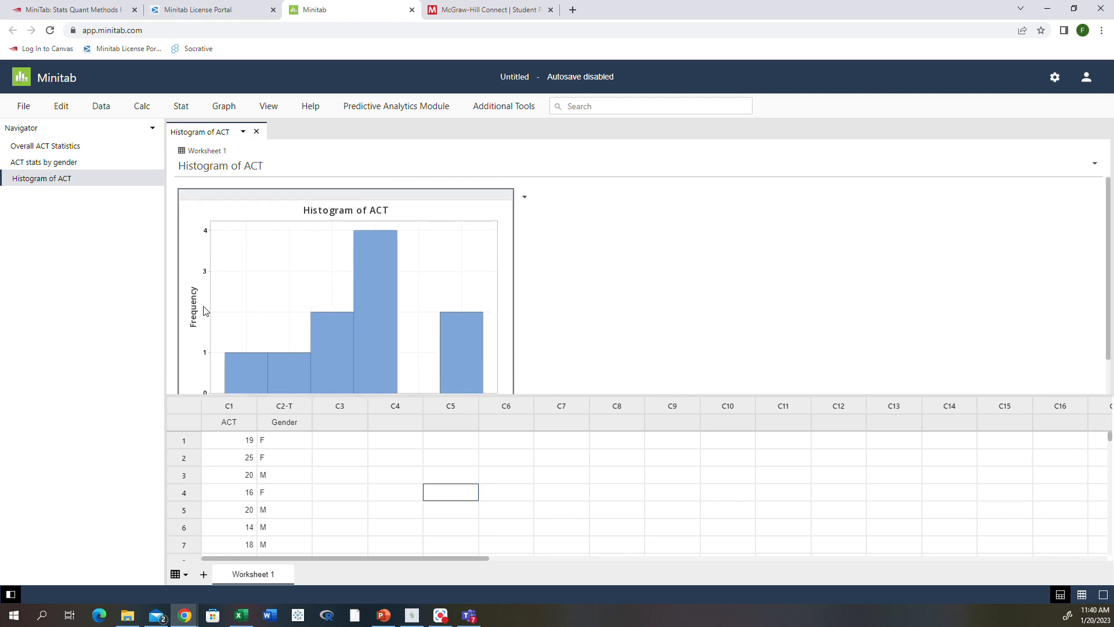
pyautogui.scroll(-1, 368, 290)
pyautogui.scroll(1, 493, 244)
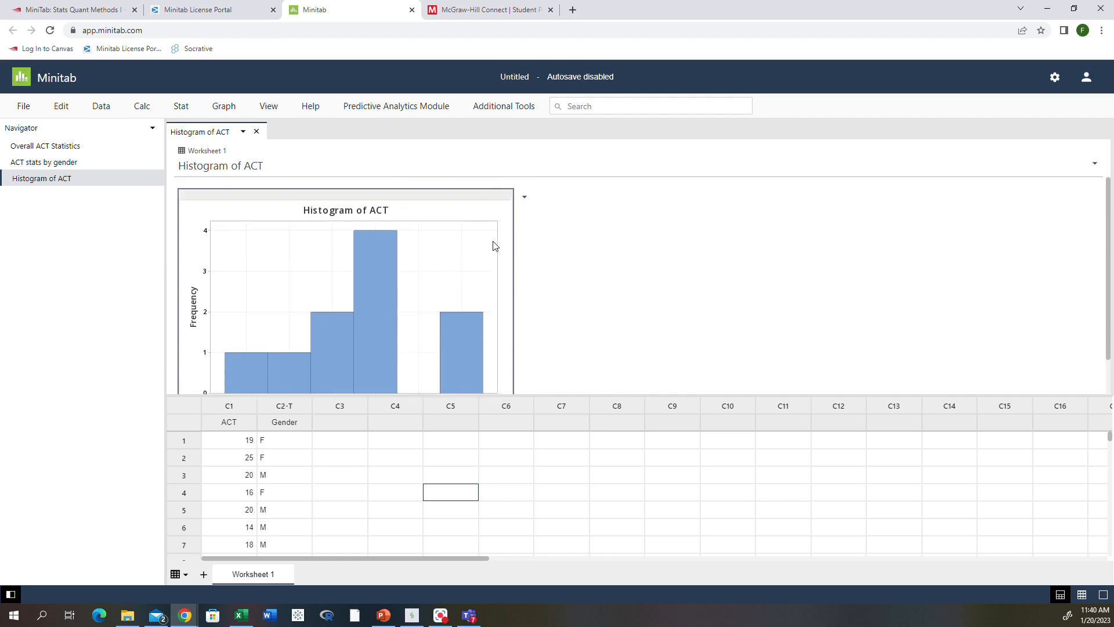
pyautogui.click(526, 197)
pyautogui.click(539, 251)
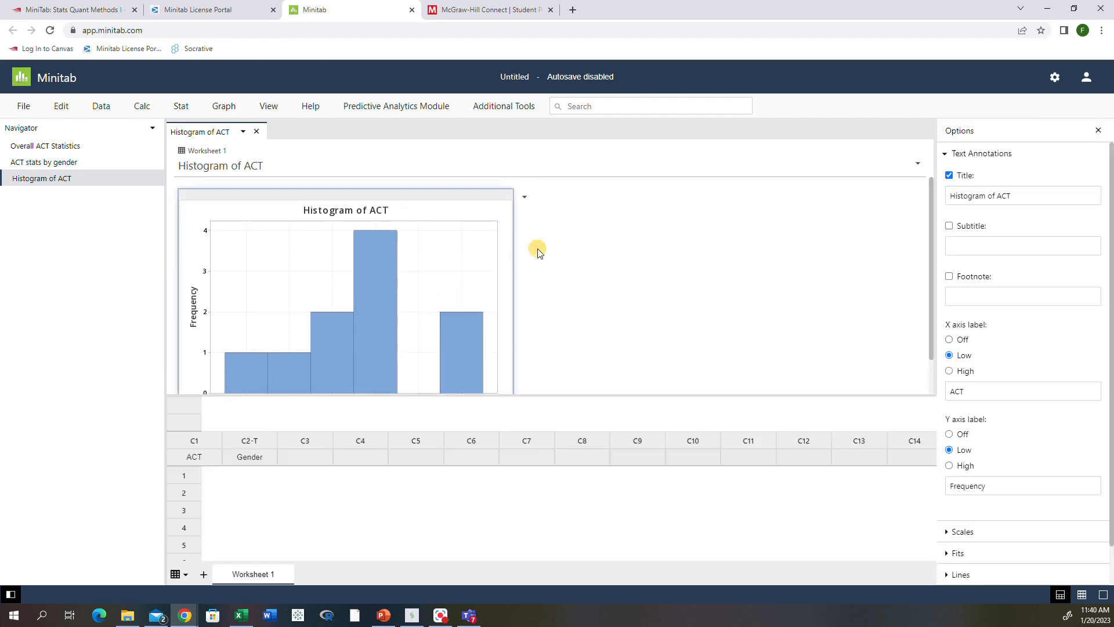
pyautogui.tripleClick(1012, 196)
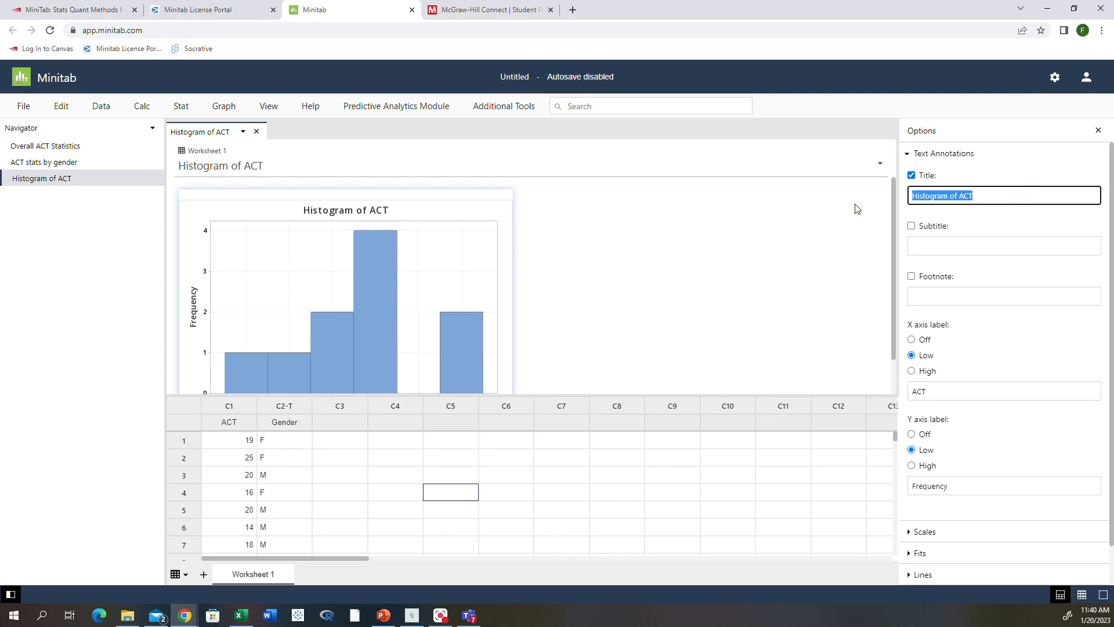
pyautogui.write('Overall ACT Scores')
pyautogui.click(887, 23)
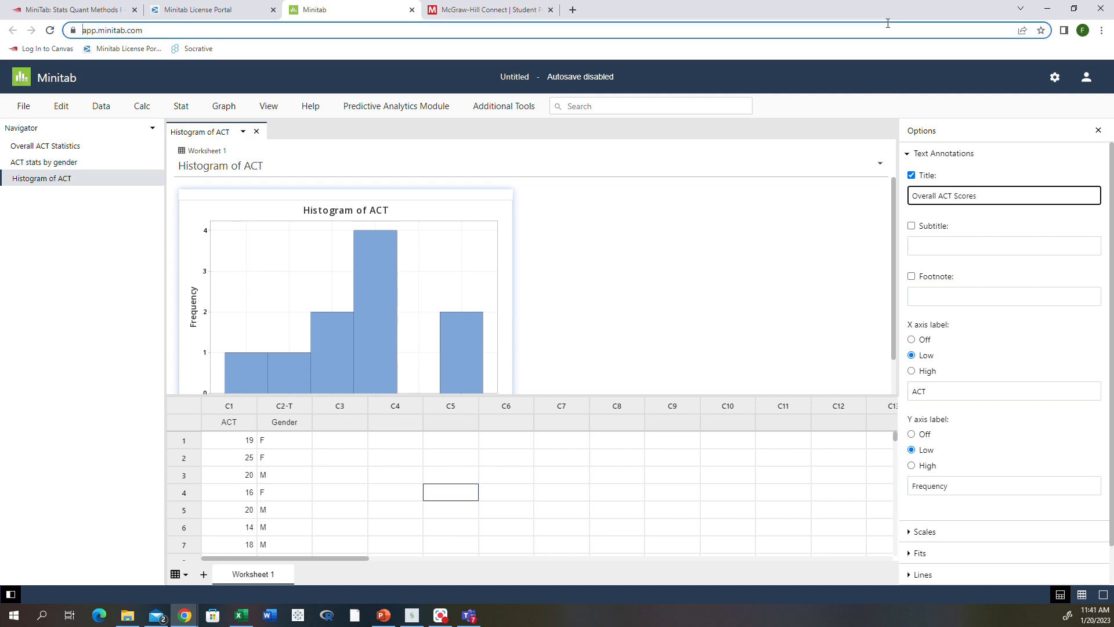
pyautogui.click(912, 231)
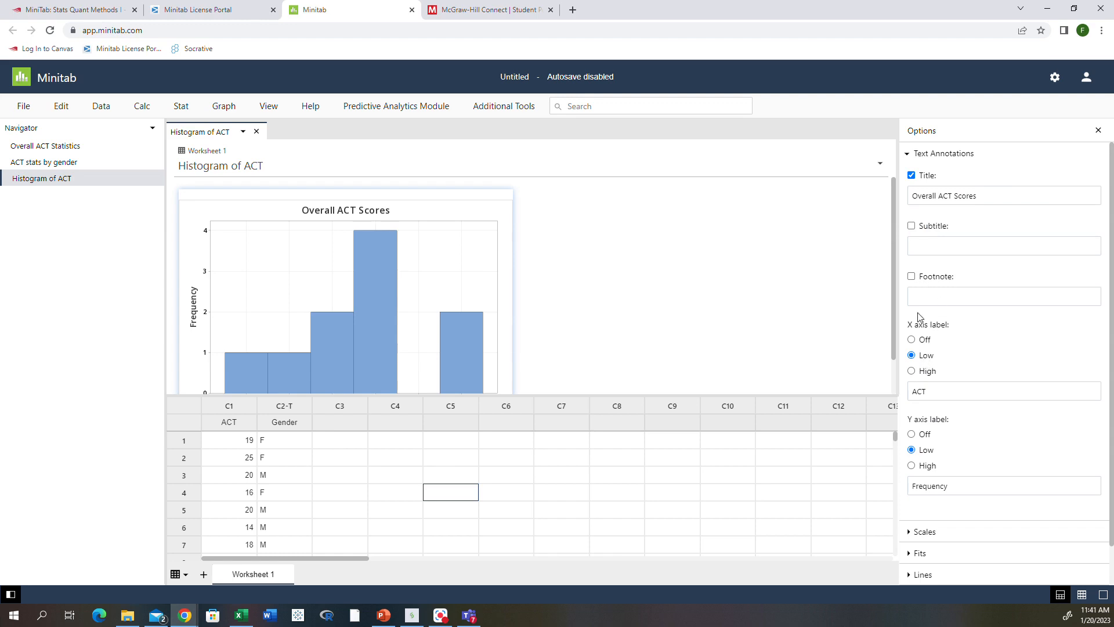
pyautogui.scroll(-1, 586, 348)
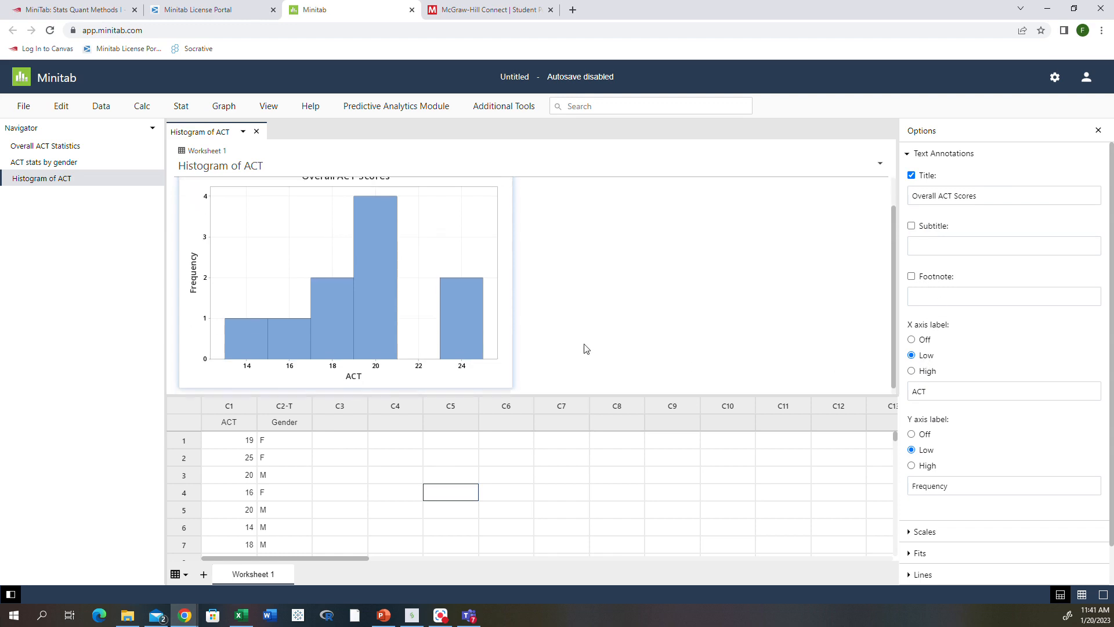
pyautogui.click(912, 370)
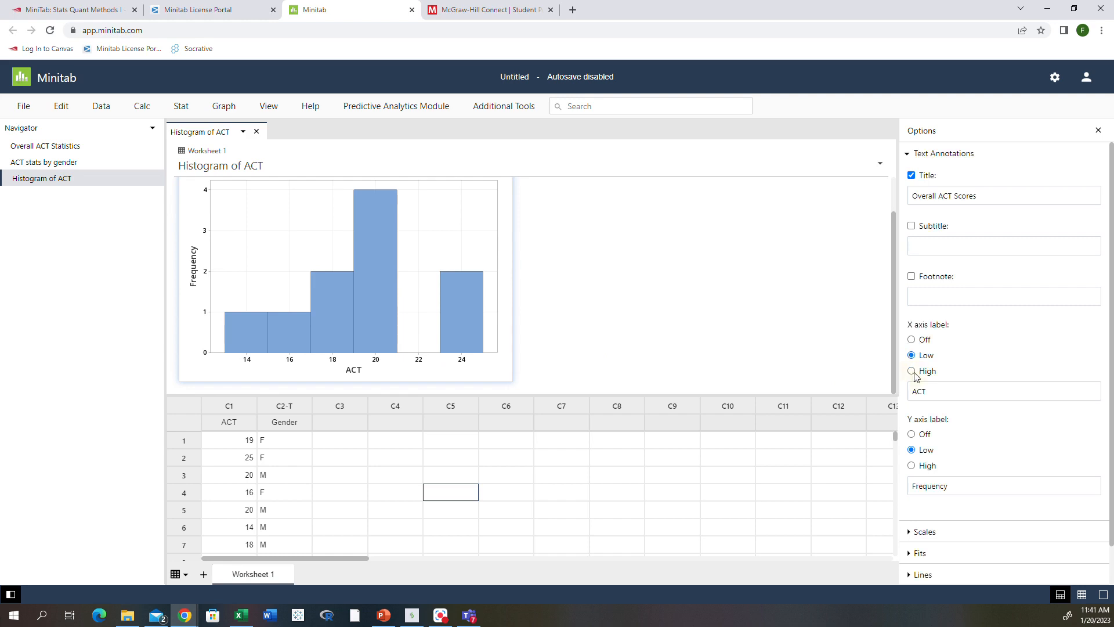
pyautogui.scroll(1, 391, 212)
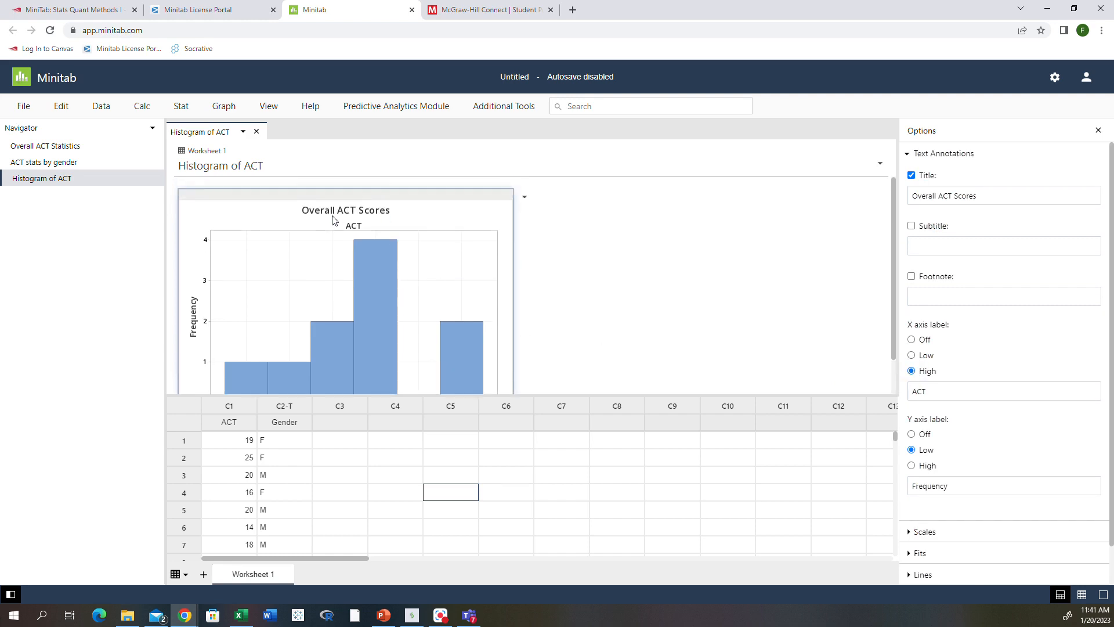
pyautogui.click(911, 341)
pyautogui.scroll(-1, 449, 322)
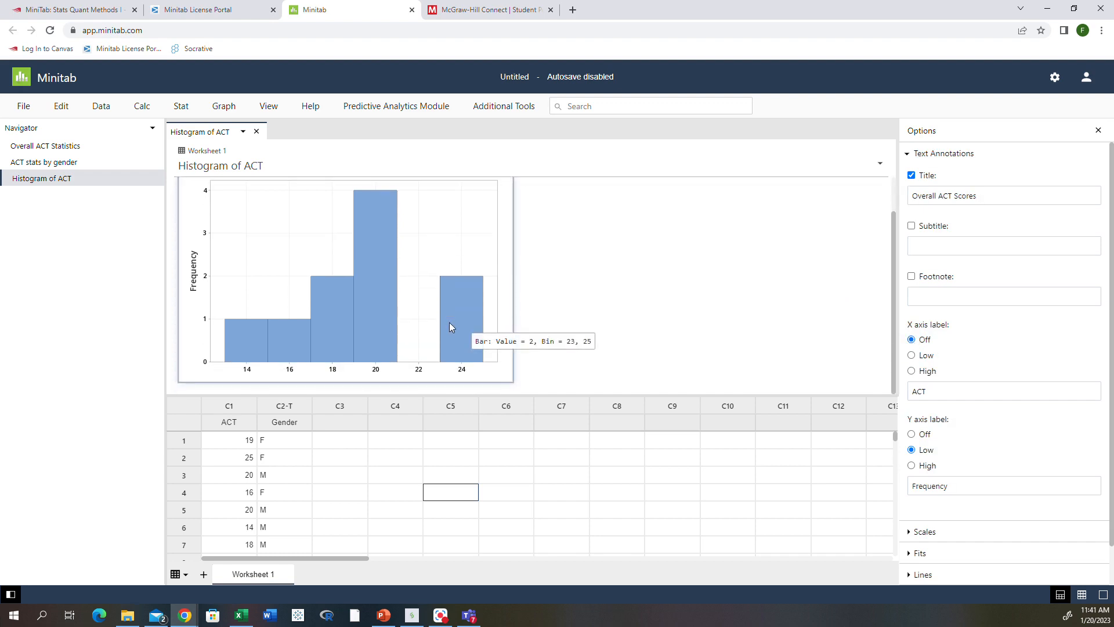
pyautogui.click(912, 355)
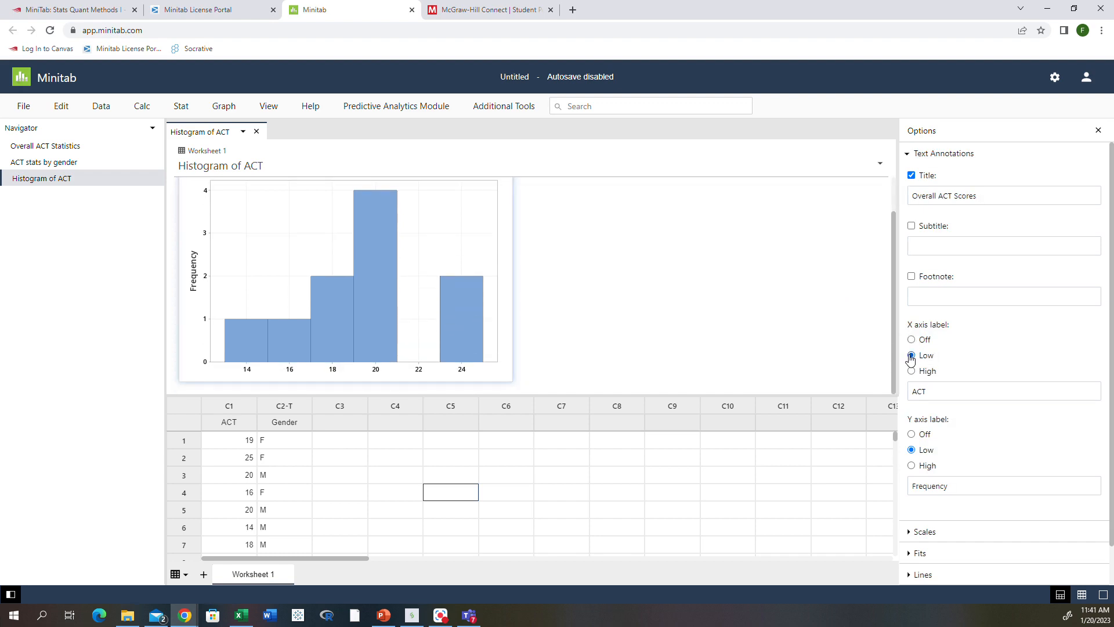
pyautogui.scroll(-1, 928, 377)
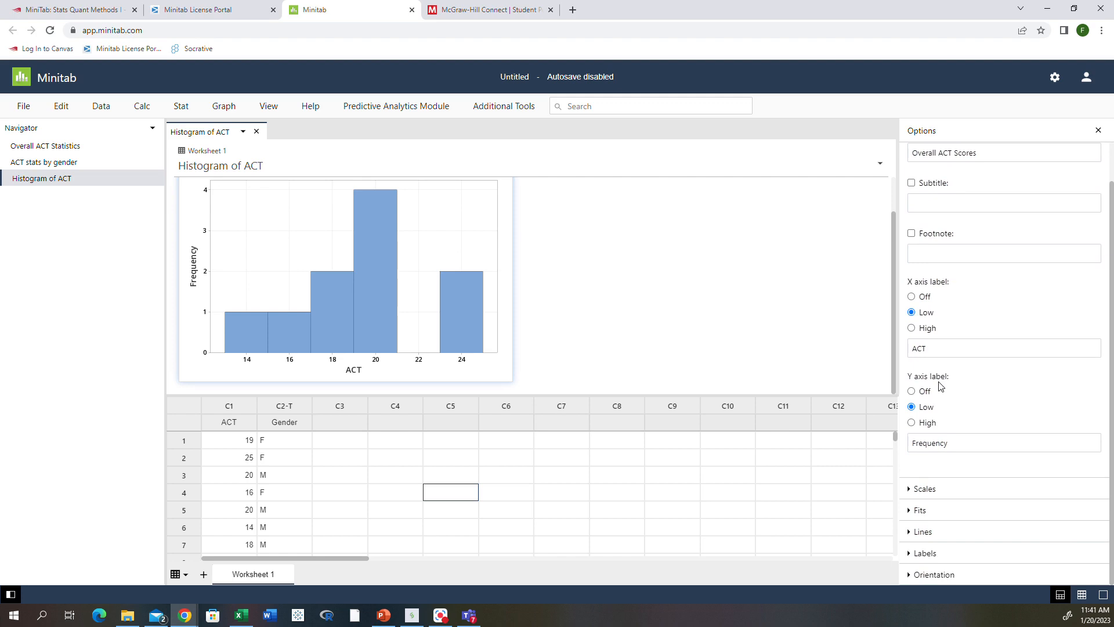
# Change the histogram's y-axis label from Frequency to 'Count of Score' and show the Scales settings.
pyautogui.click(956, 444)
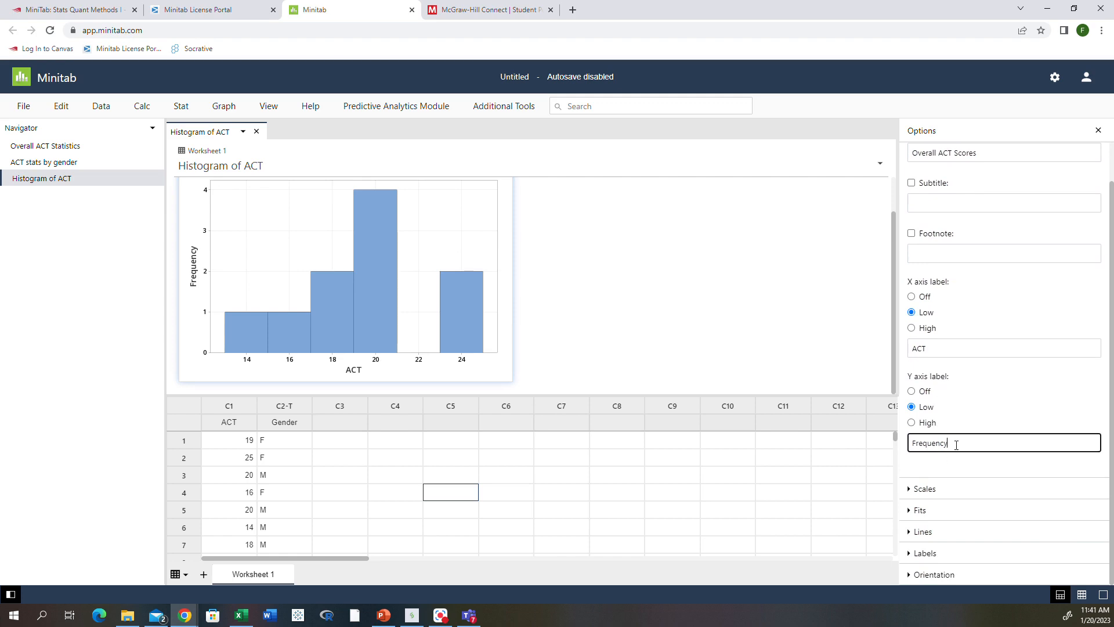
pyautogui.moveTo(956, 444); pyautogui.dragTo(916, 461)
pyautogui.write('Count of Score')
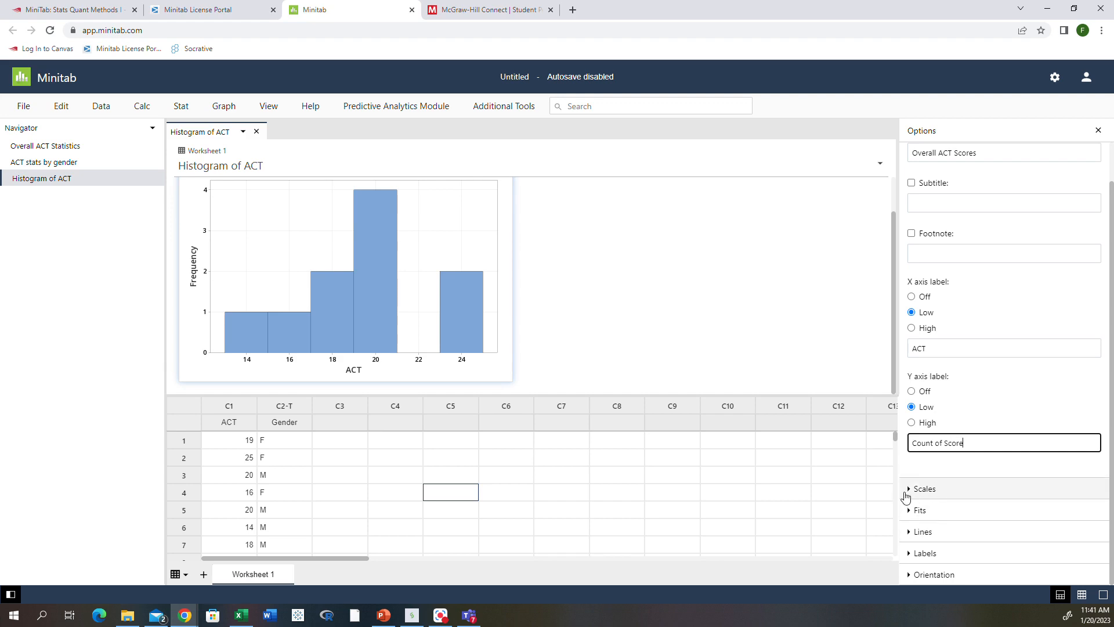
pyautogui.click(909, 490)
pyautogui.scroll(-2, 908, 492)
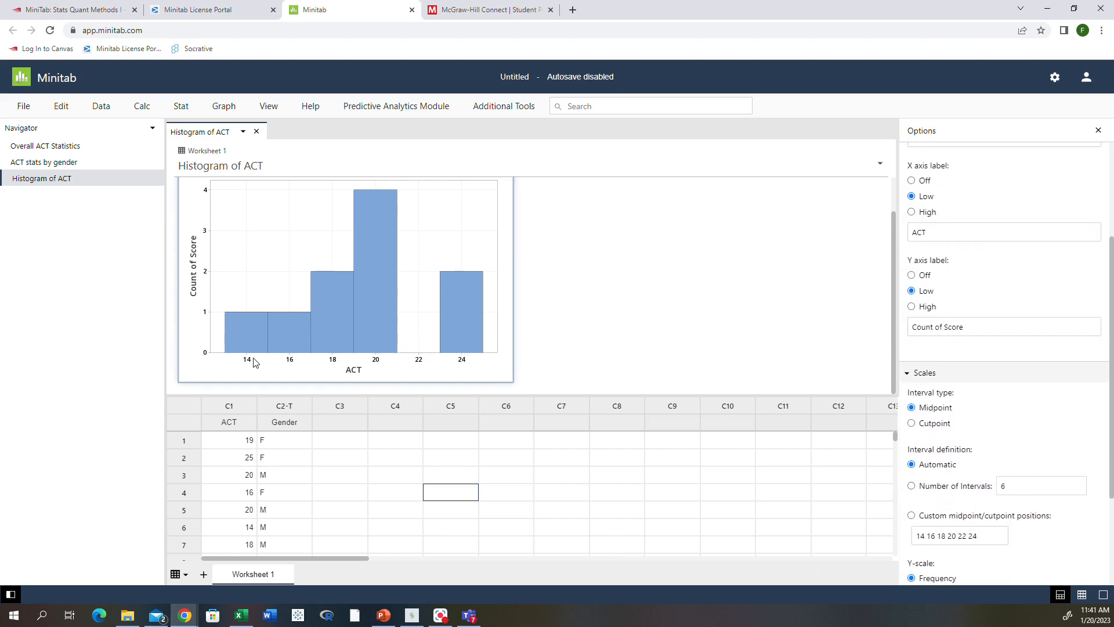
# Define the histogram bins by Number of Intervals, entering 10 and then trying 5.
pyautogui.click(1012, 489)
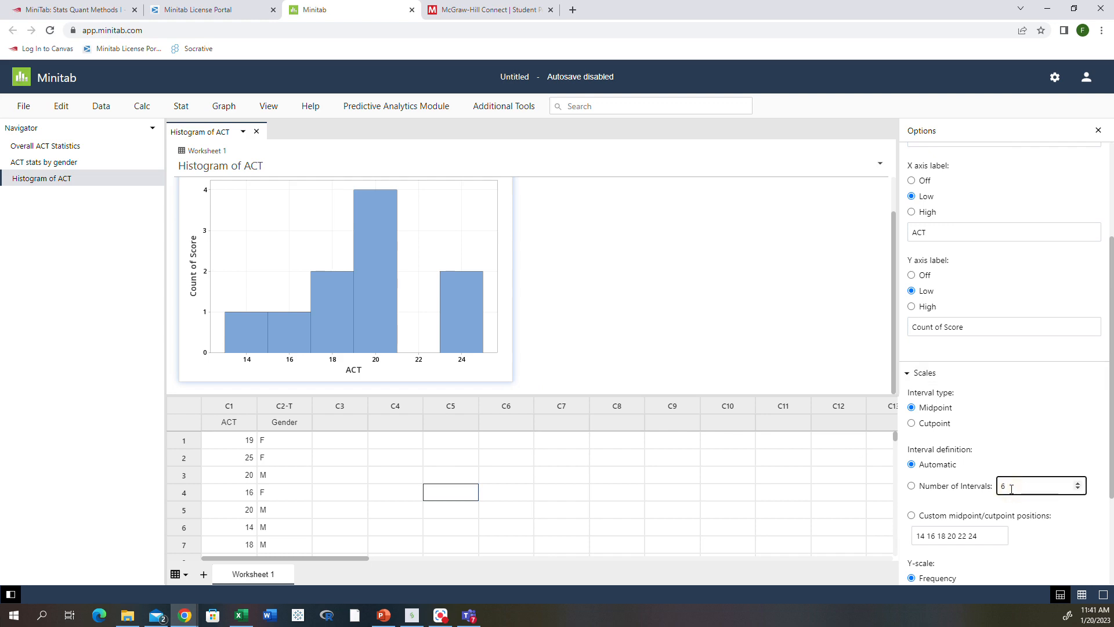
pyautogui.write('10')
pyautogui.press('BackSpace')
pyautogui.press('BackSpace')
pyautogui.press('BackSpace')
pyautogui.write('10')
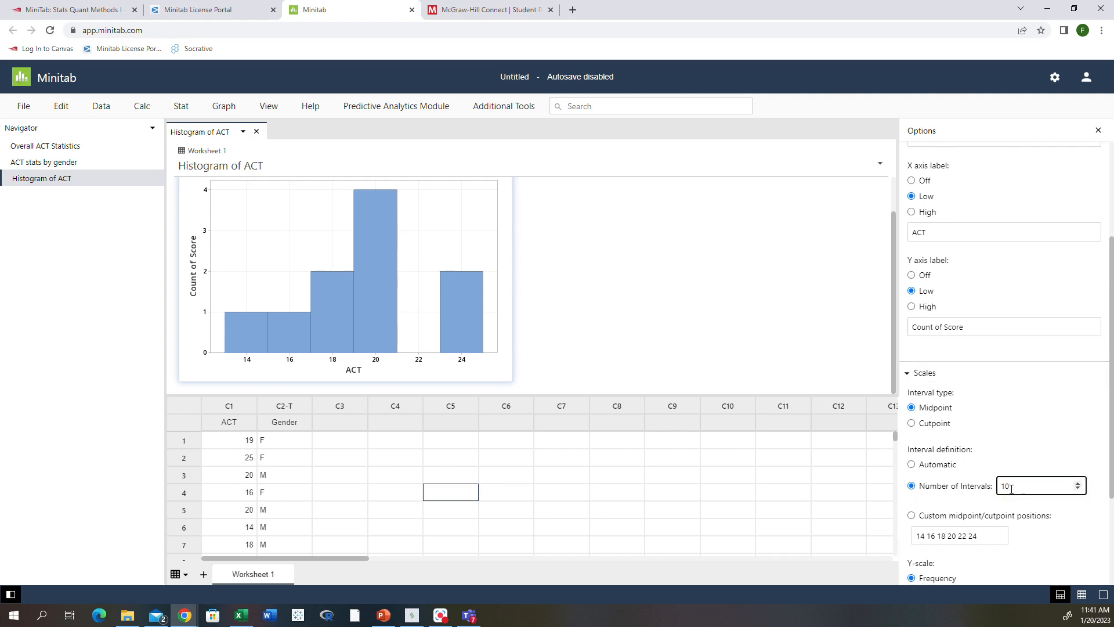
pyautogui.click(1018, 450)
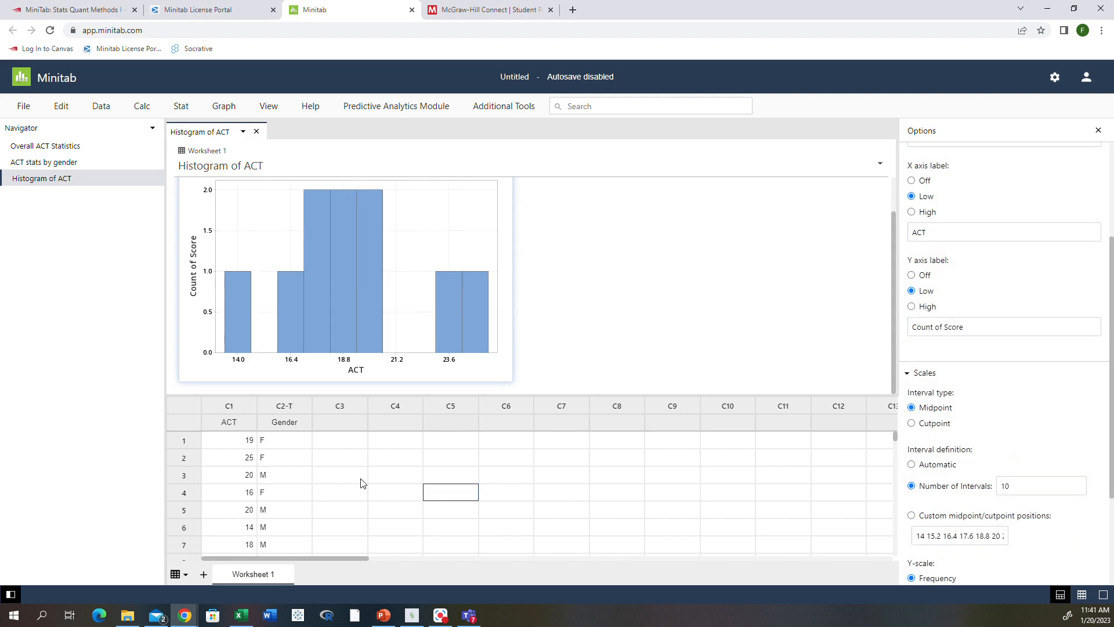
pyautogui.click(981, 492)
pyautogui.write('5')
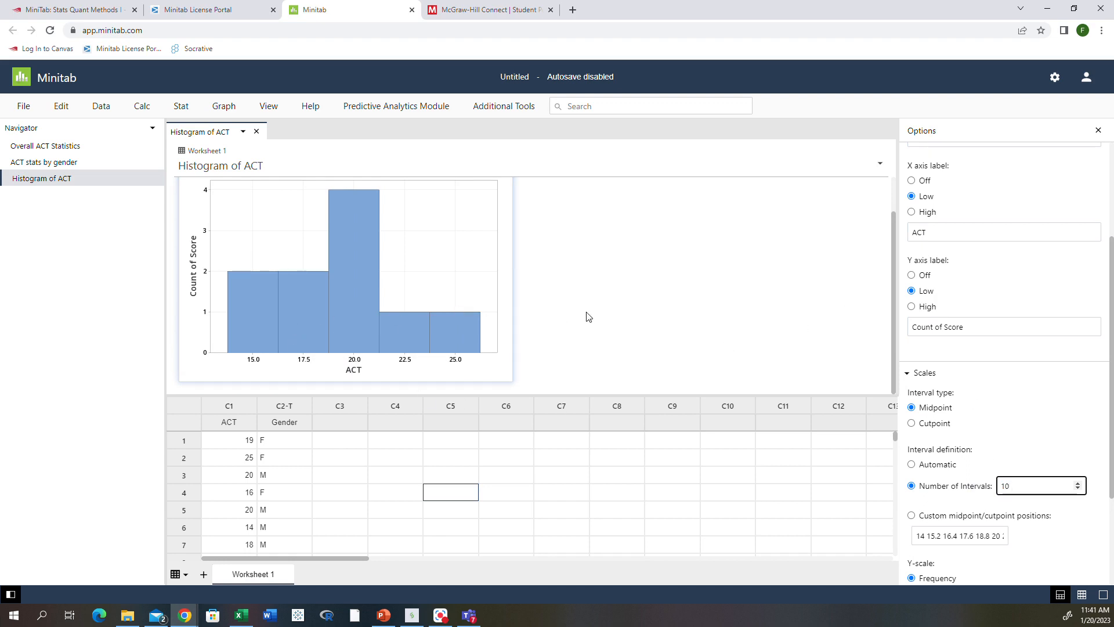
pyautogui.scroll(1, 589, 318)
pyautogui.scroll(-1, 589, 317)
pyautogui.scroll(-1, 945, 525)
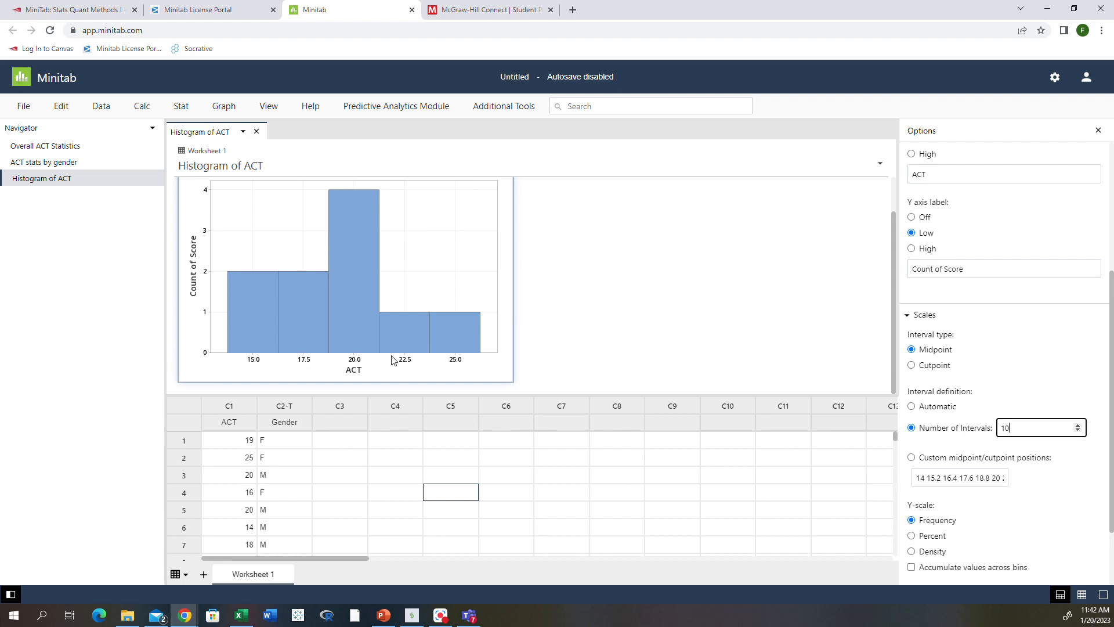
pyautogui.scroll(-1, 927, 471)
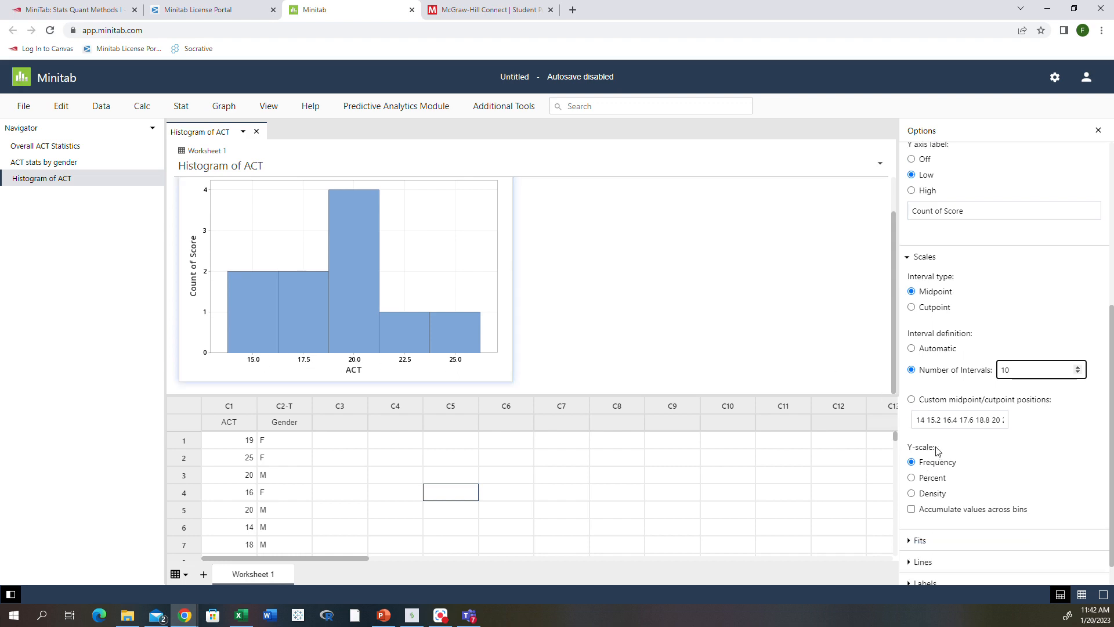
# Switch the histogram's y-scale to Percent and relabel the y-axis 'Percentage'.
pyautogui.click(912, 481)
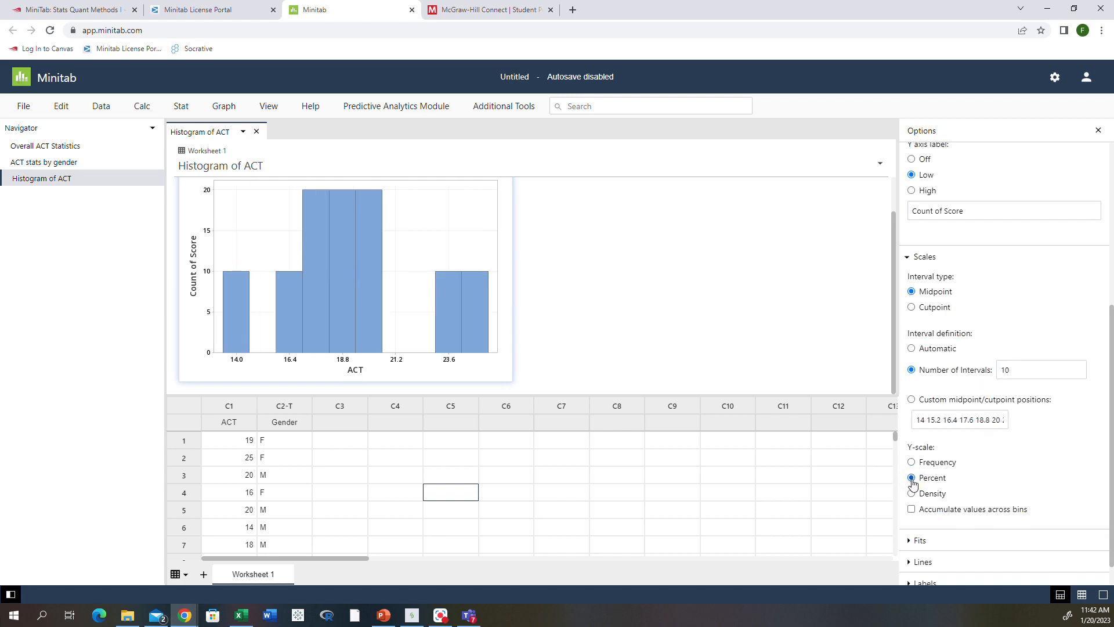
pyautogui.click(195, 290)
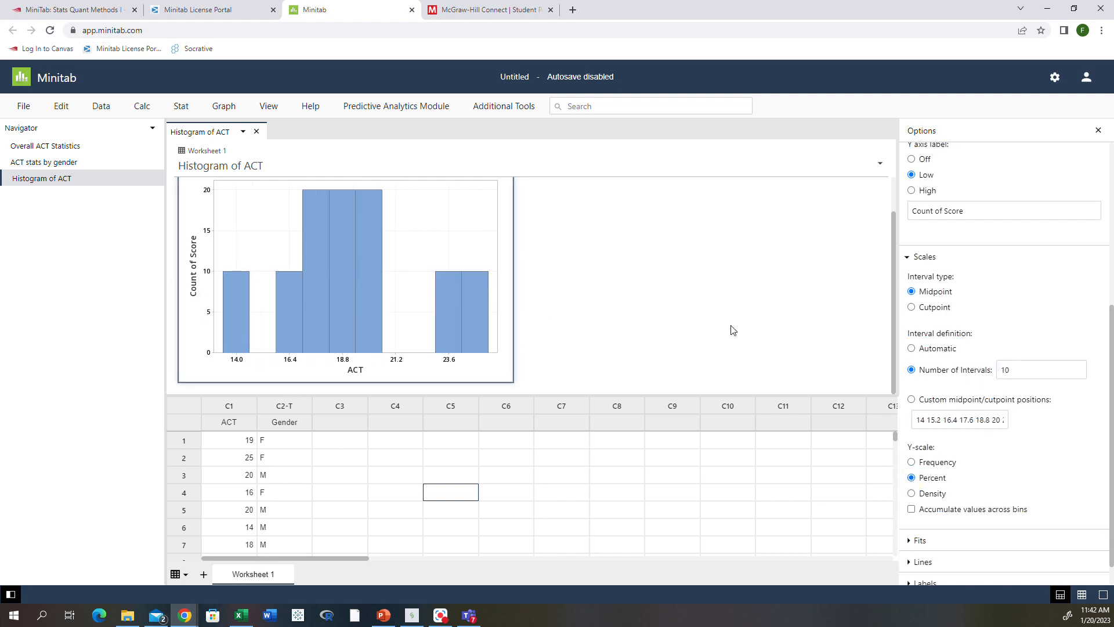
pyautogui.scroll(2, 989, 336)
pyautogui.click(988, 327)
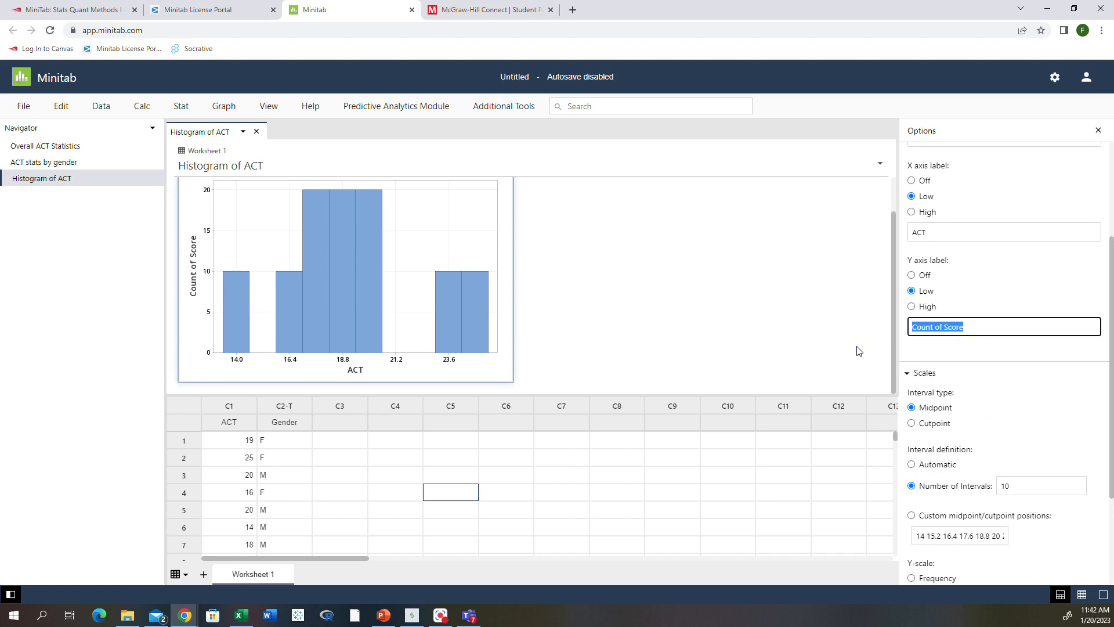
pyautogui.write('Percentage')
pyautogui.click(1042, 372)
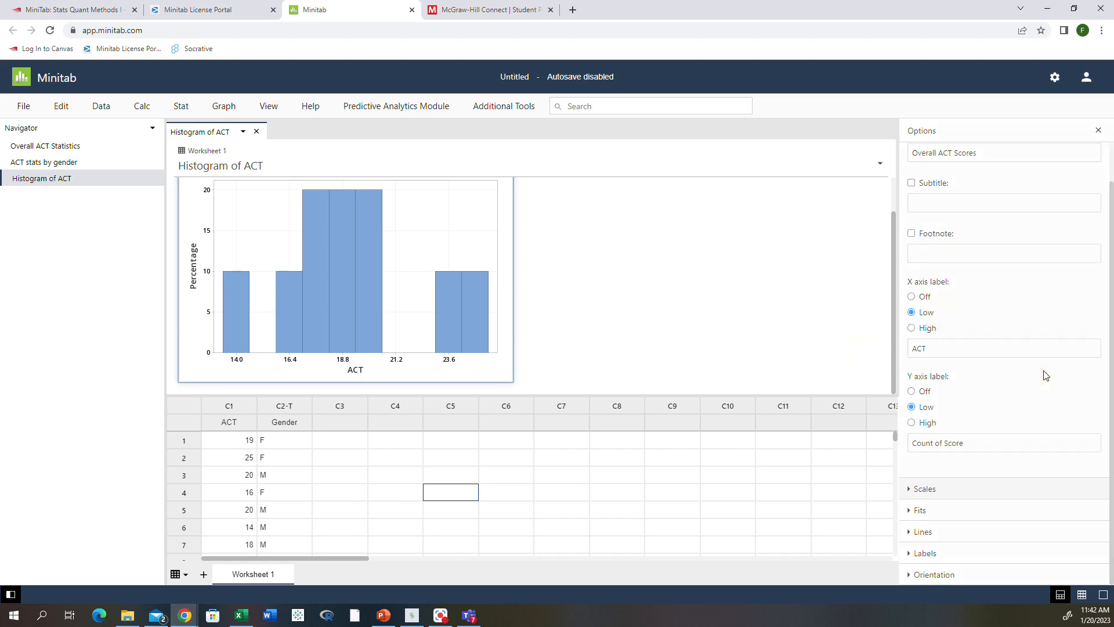
pyautogui.scroll(1, 416, 296)
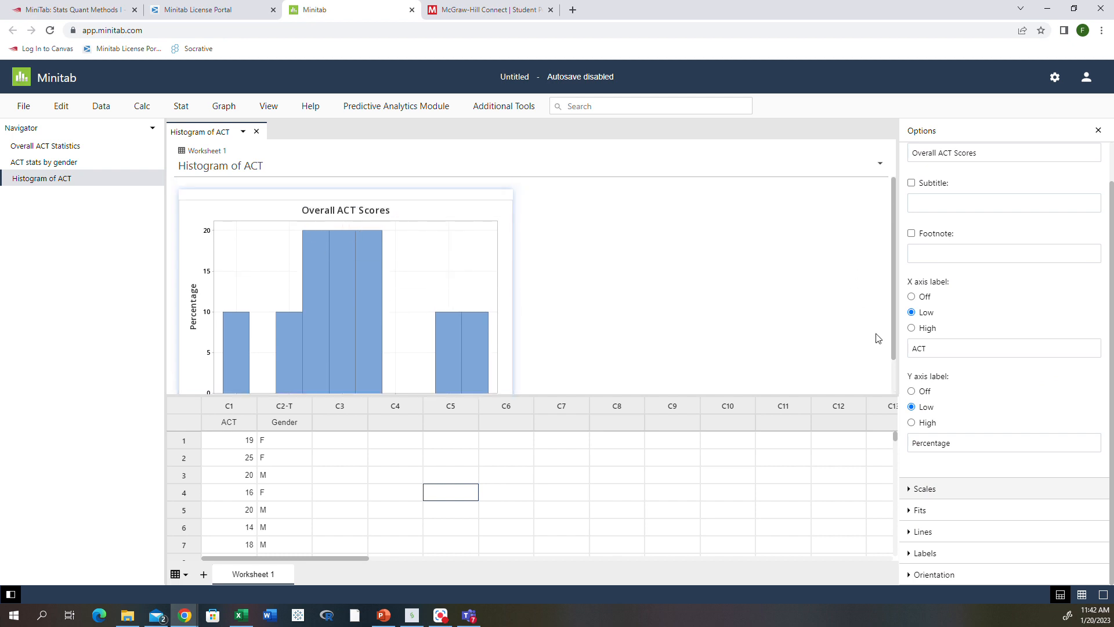
# Expand the Scales, Fits, Lines and Labels options, then toggle bar value labels on and back off.
pyautogui.click(910, 489)
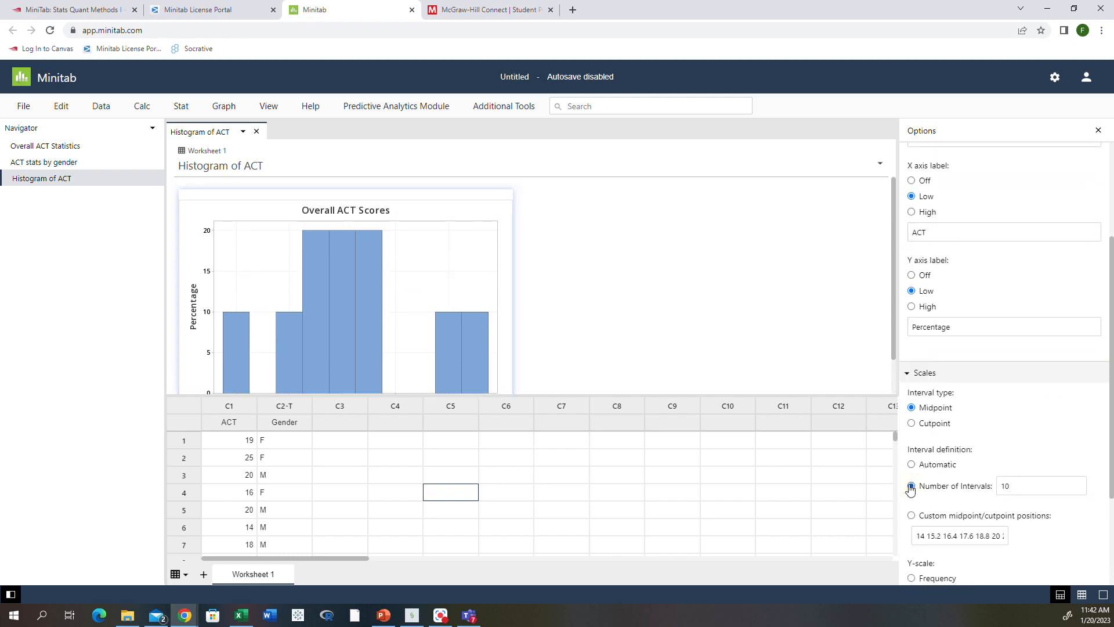
pyautogui.click(907, 511)
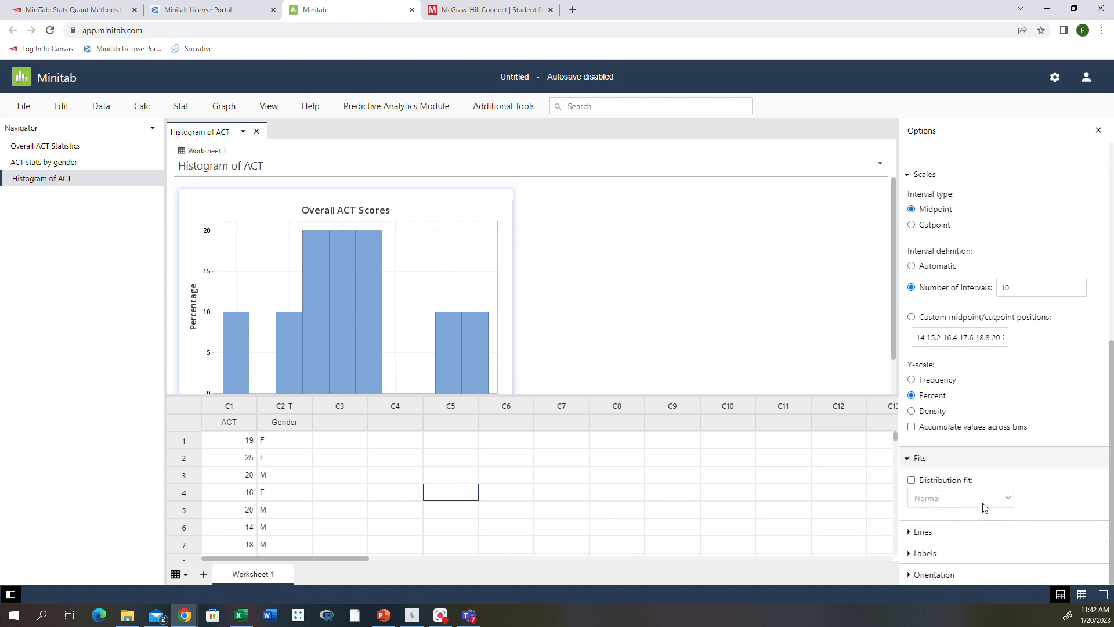
pyautogui.click(910, 533)
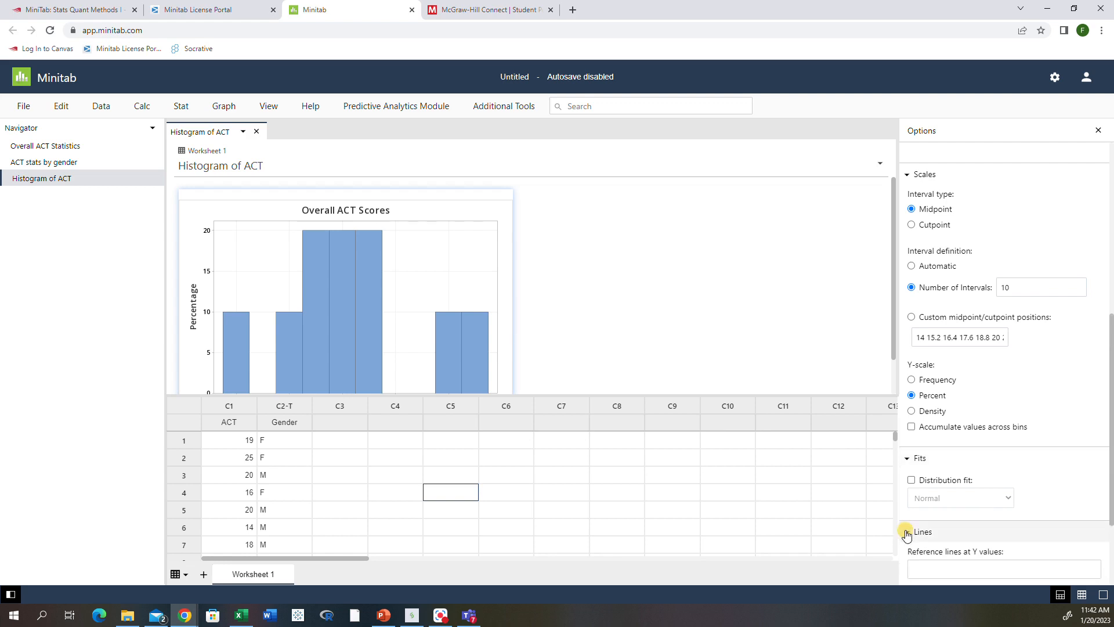
pyautogui.scroll(-3, 912, 534)
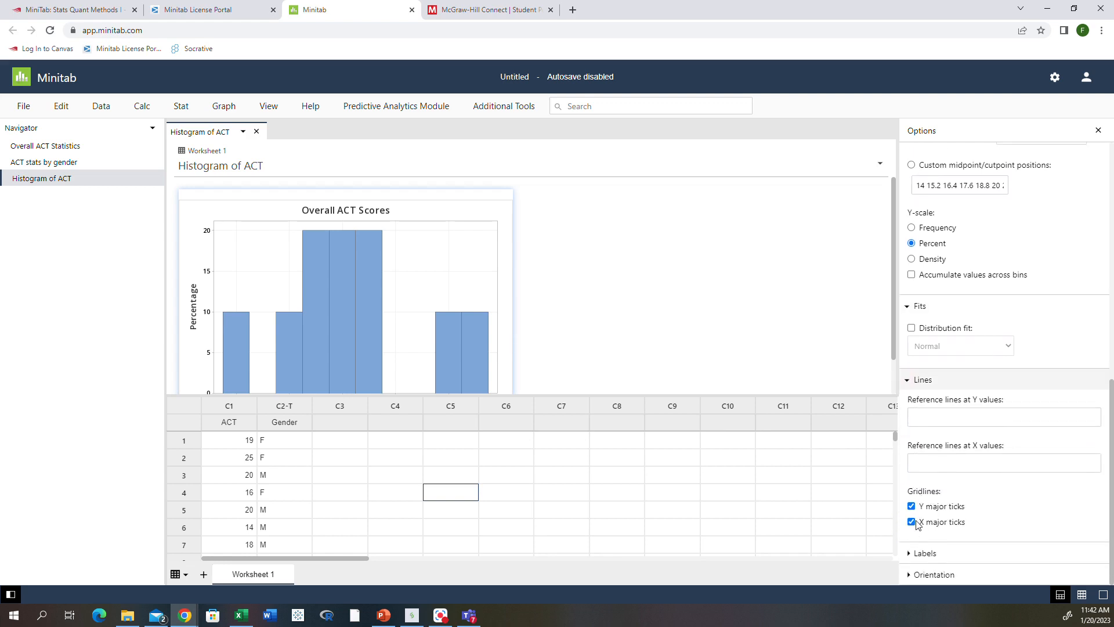
pyautogui.click(919, 552)
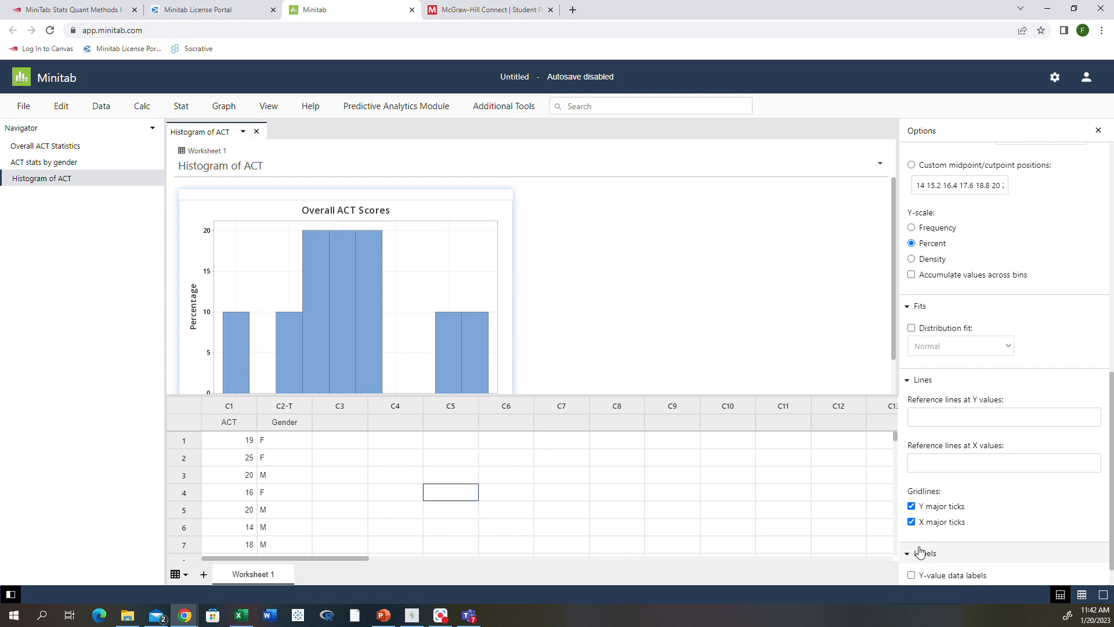
pyautogui.scroll(-1, 919, 552)
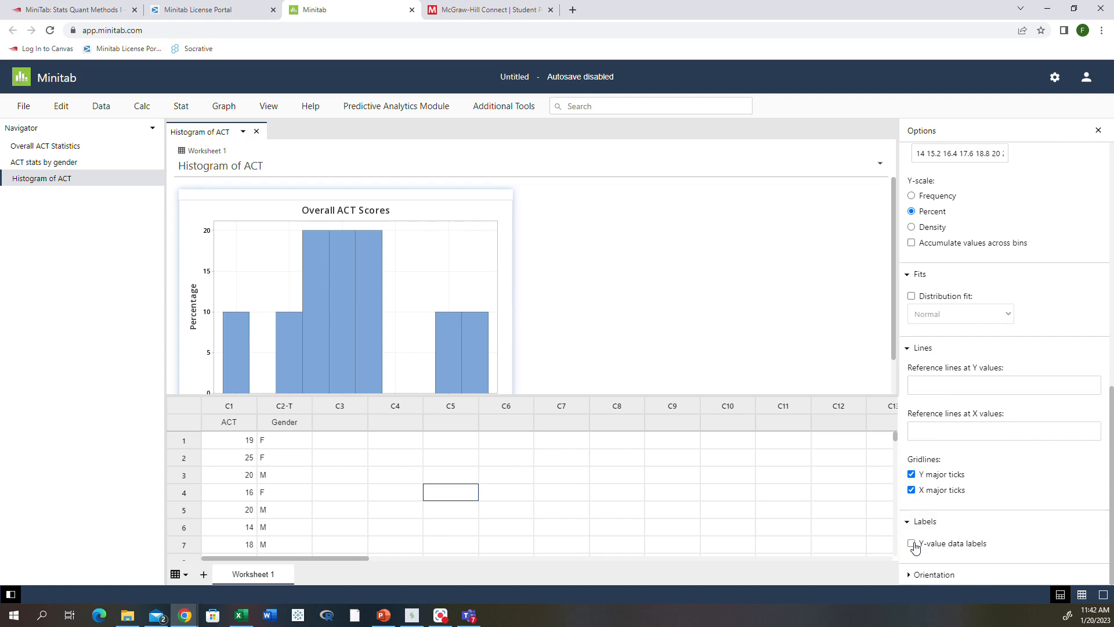
pyautogui.click(912, 544)
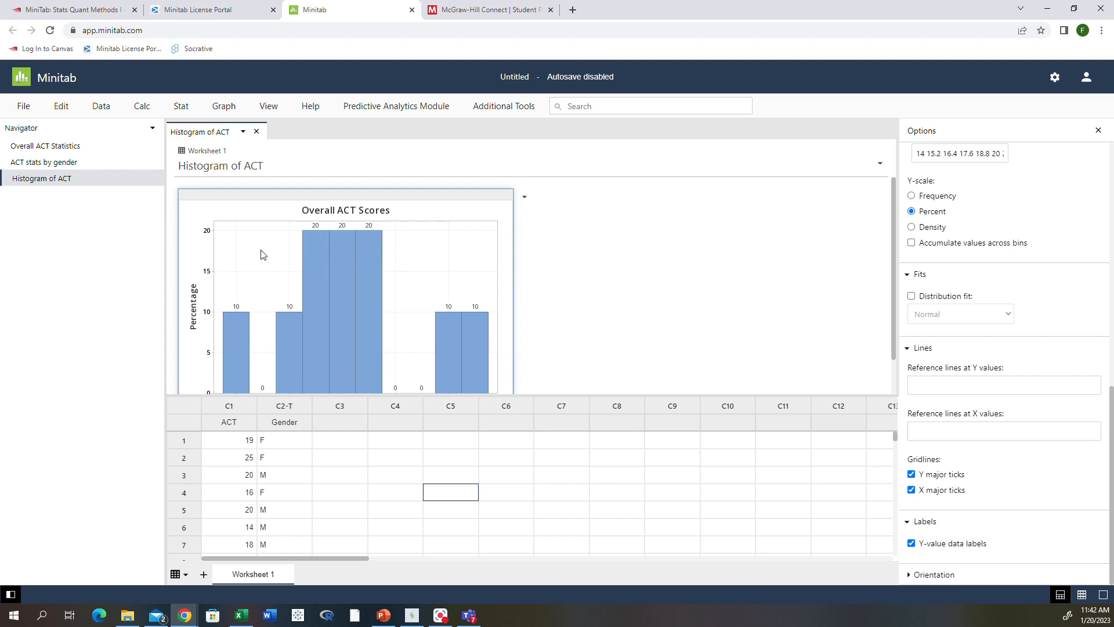
pyautogui.click(911, 543)
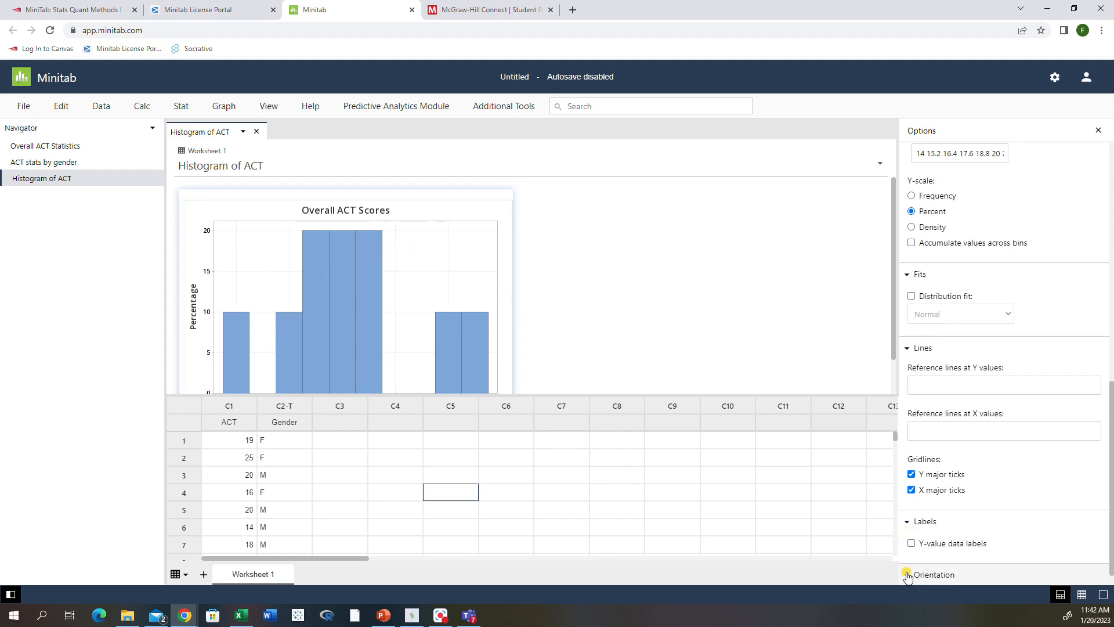
# Preview the histogram with horizontal bars, then set the orientation back to vertical.
pyautogui.click(907, 573)
pyautogui.click(944, 564)
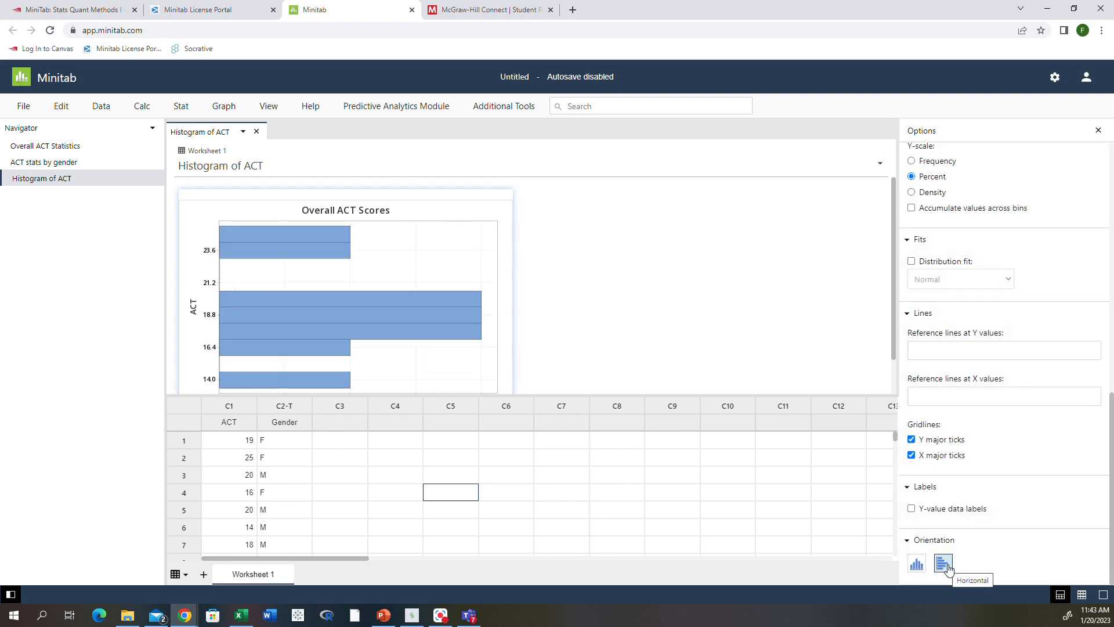
pyautogui.click(916, 564)
# Deselect the Overall ACT Scores histogram to finish editing its options.
pyautogui.scroll(-1, 792, 353)
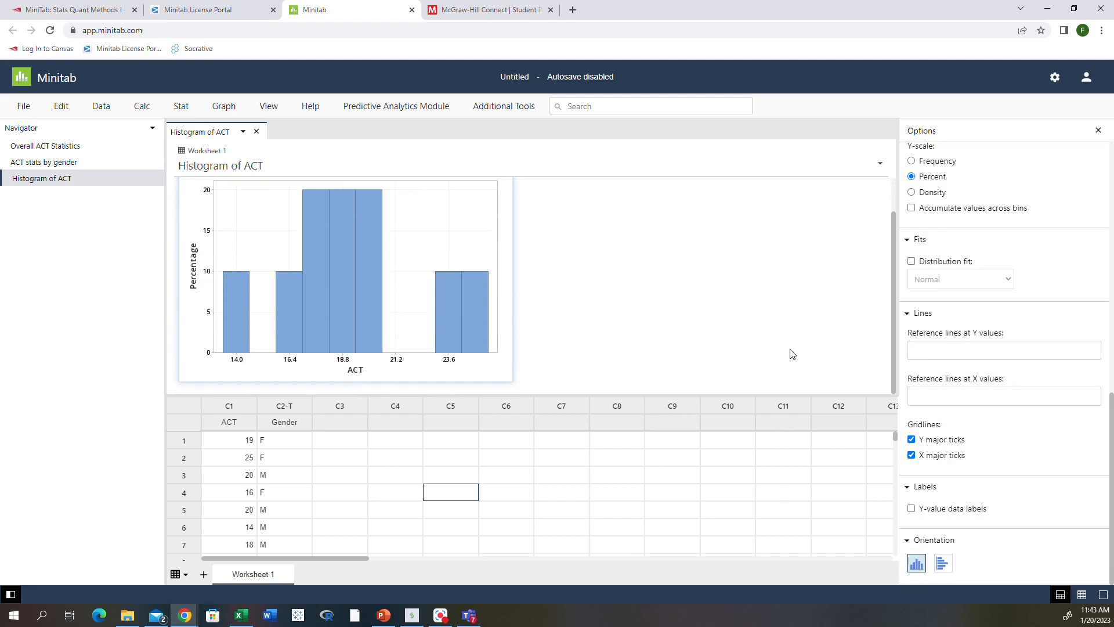
pyautogui.scroll(3, 1026, 489)
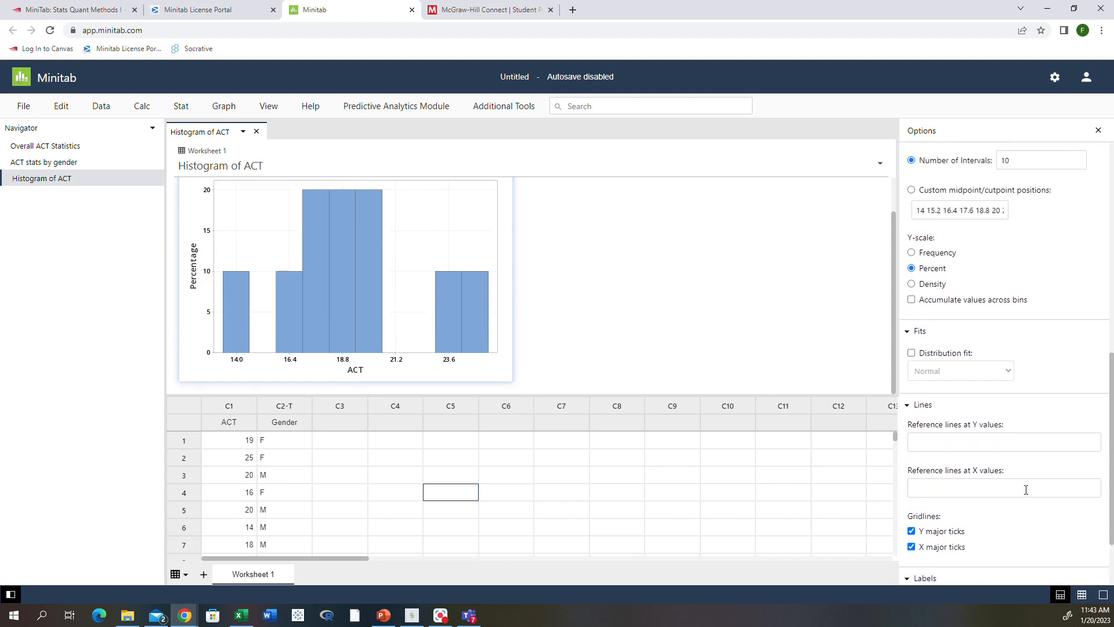
pyautogui.scroll(10, 1026, 489)
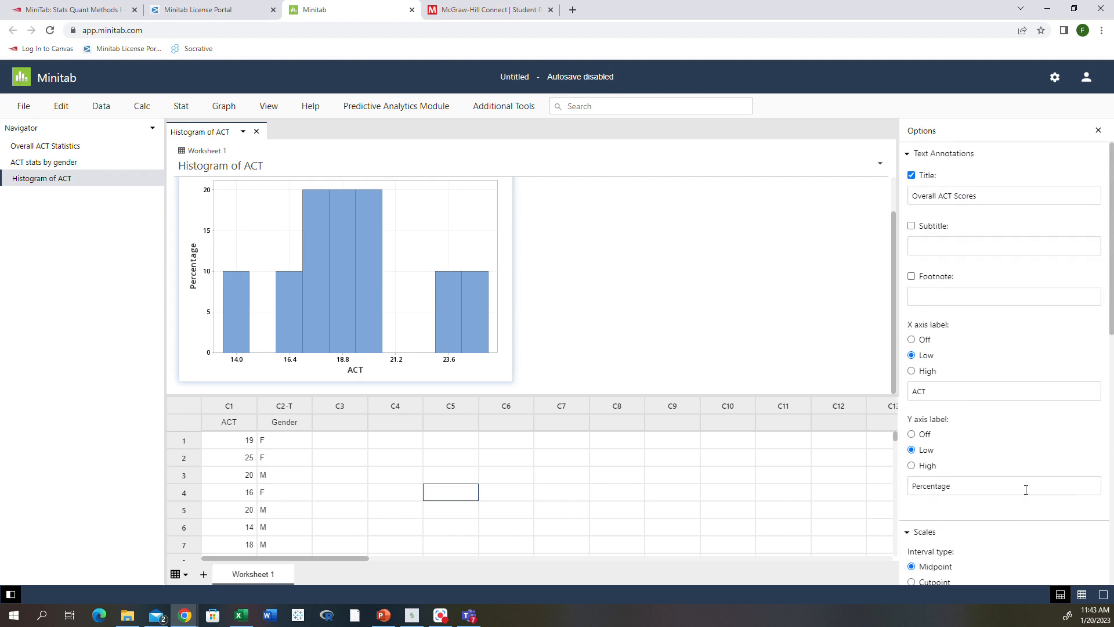
pyautogui.click(353, 301)
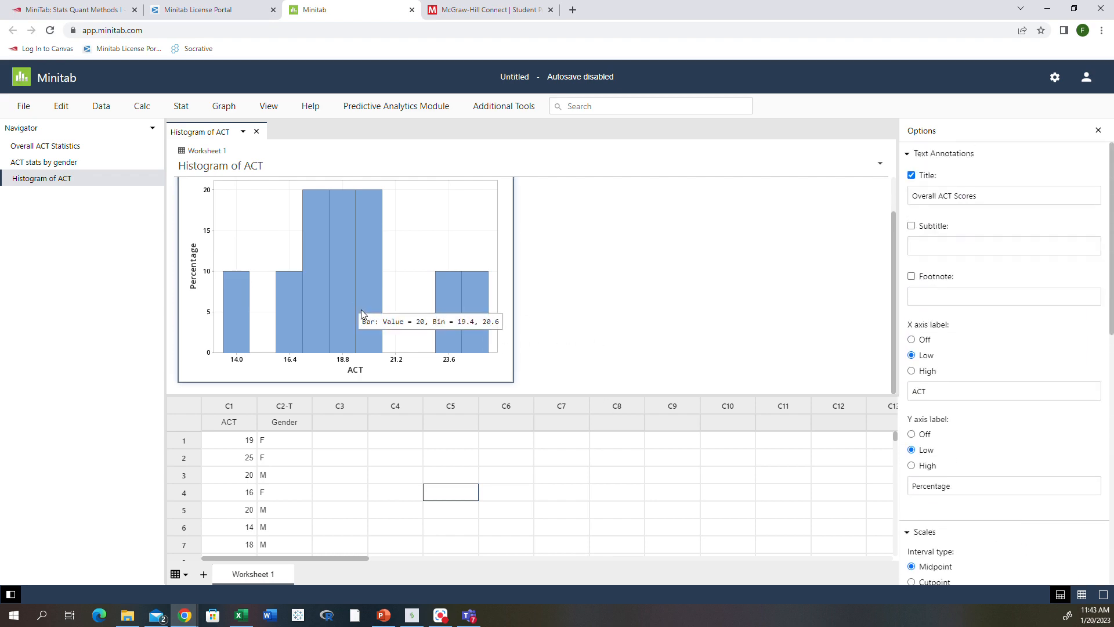
pyautogui.scroll(1, 640, 337)
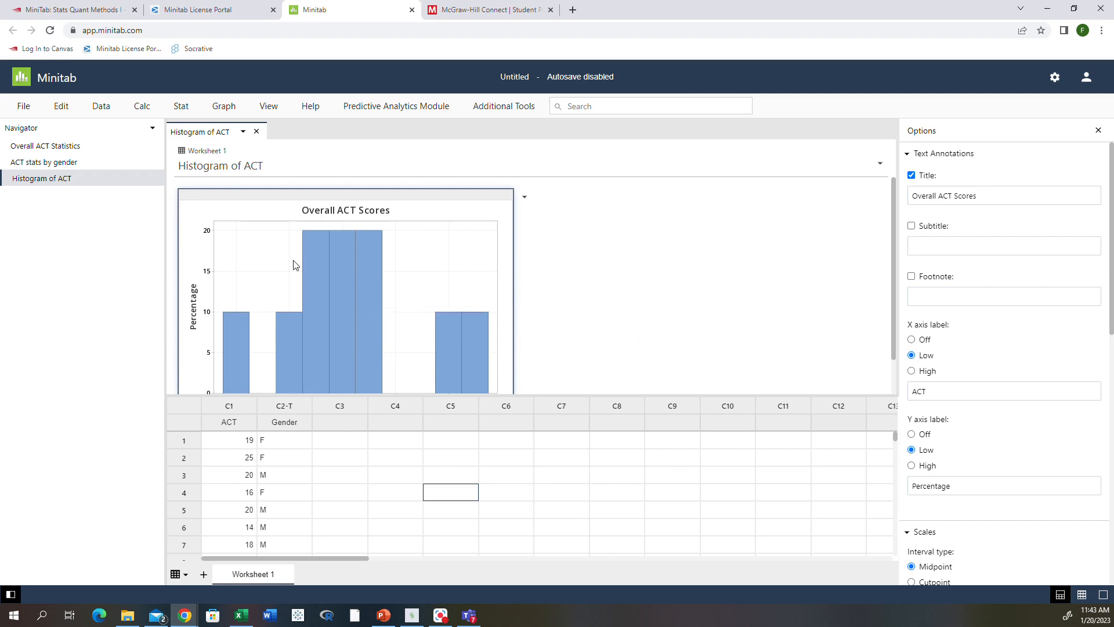
pyautogui.click(691, 262)
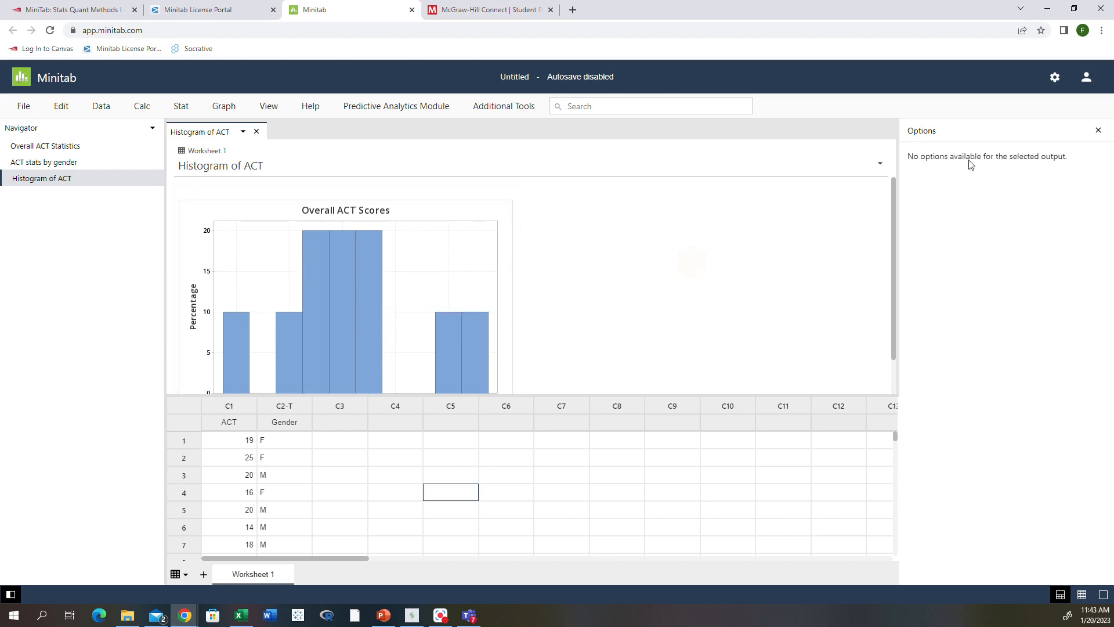
# Close the graph Options panel and dismiss a menu opened by mistake.
pyautogui.click(1096, 131)
pyautogui.moveTo(464, 358)
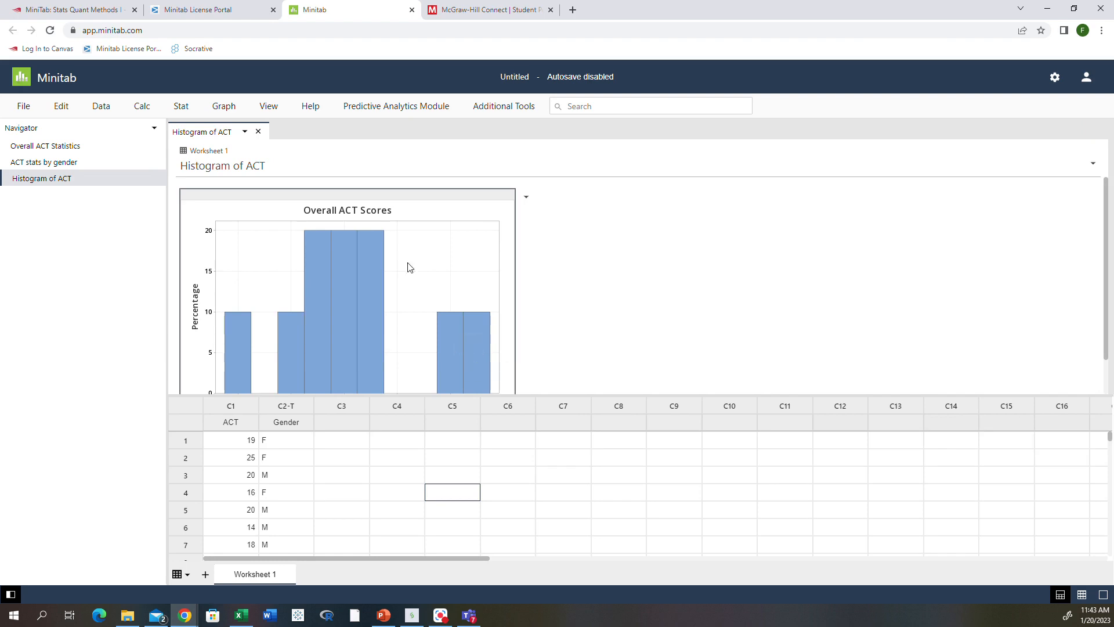
pyautogui.click(481, 109)
pyautogui.click(606, 282)
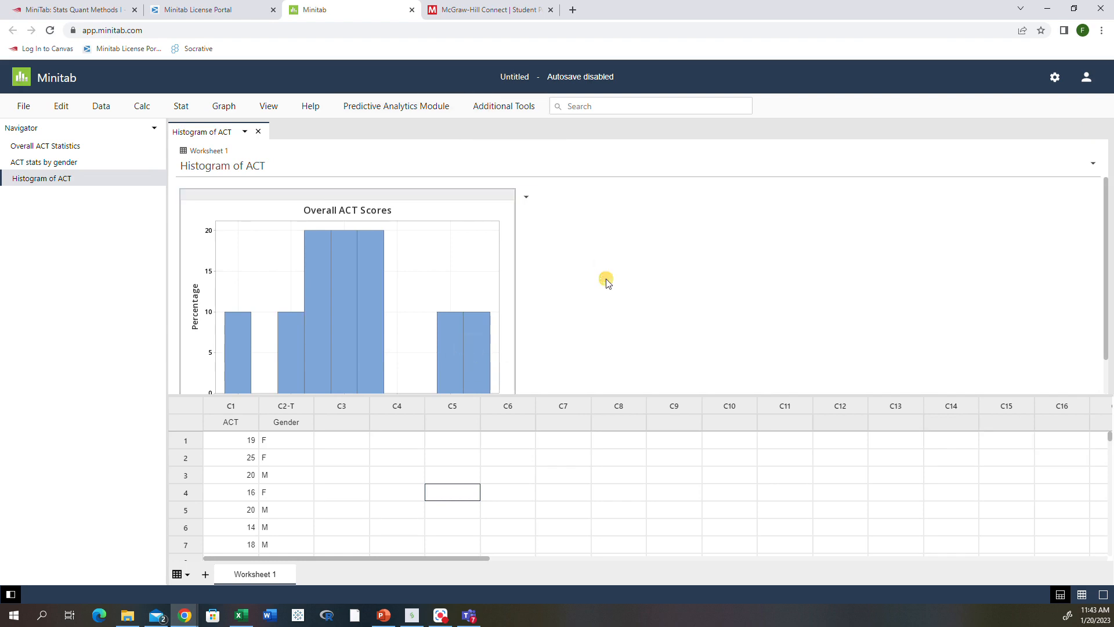
# Bring up the histogram's actions list, briefly reopen its graph options, then close them again.
pyautogui.rightClick(292, 365)
pyautogui.click(328, 411)
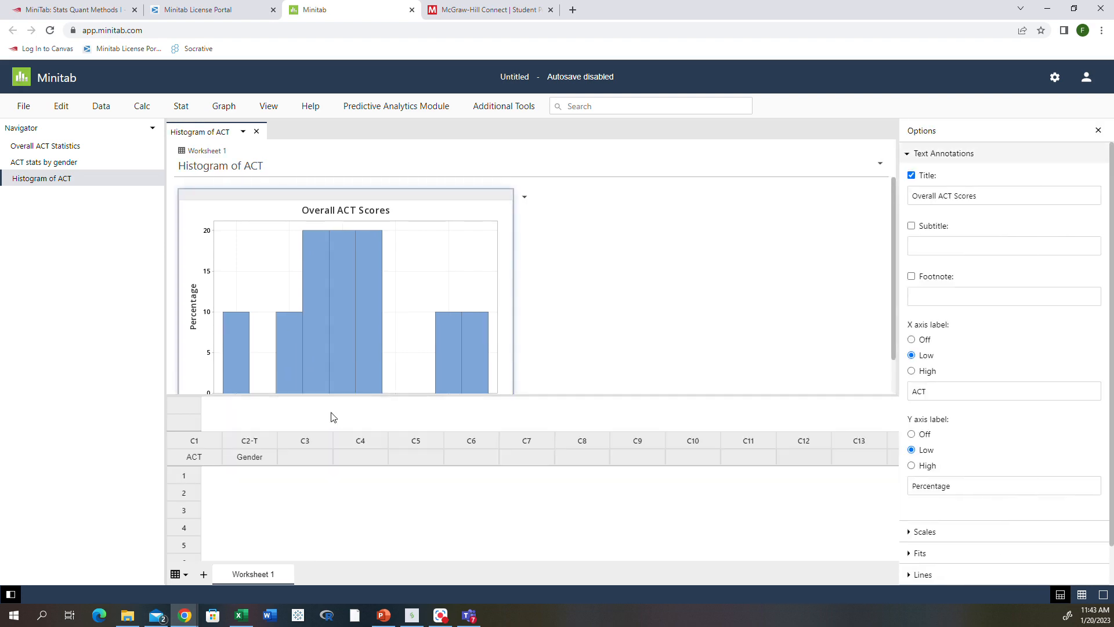
pyautogui.scroll(-1, 940, 313)
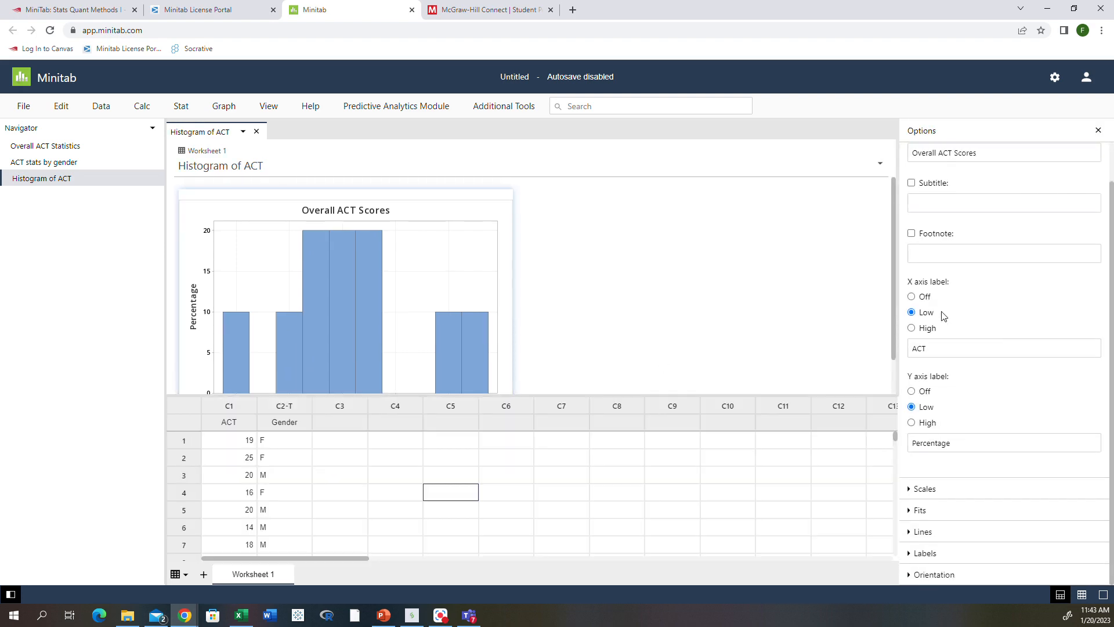
pyautogui.scroll(1, 943, 315)
pyautogui.click(551, 291)
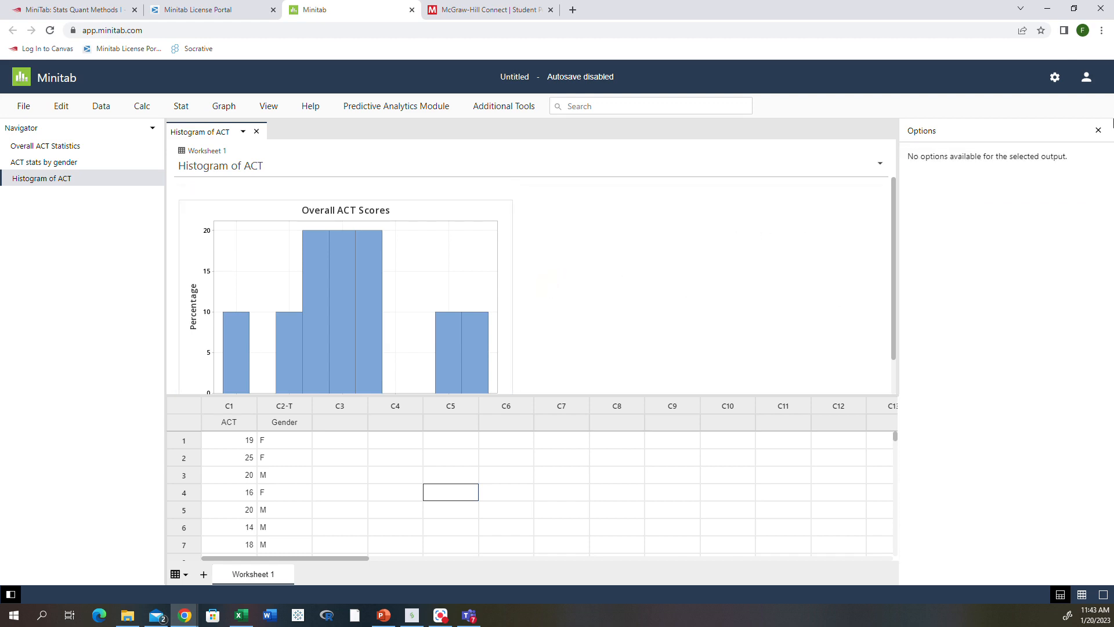
pyautogui.click(1098, 129)
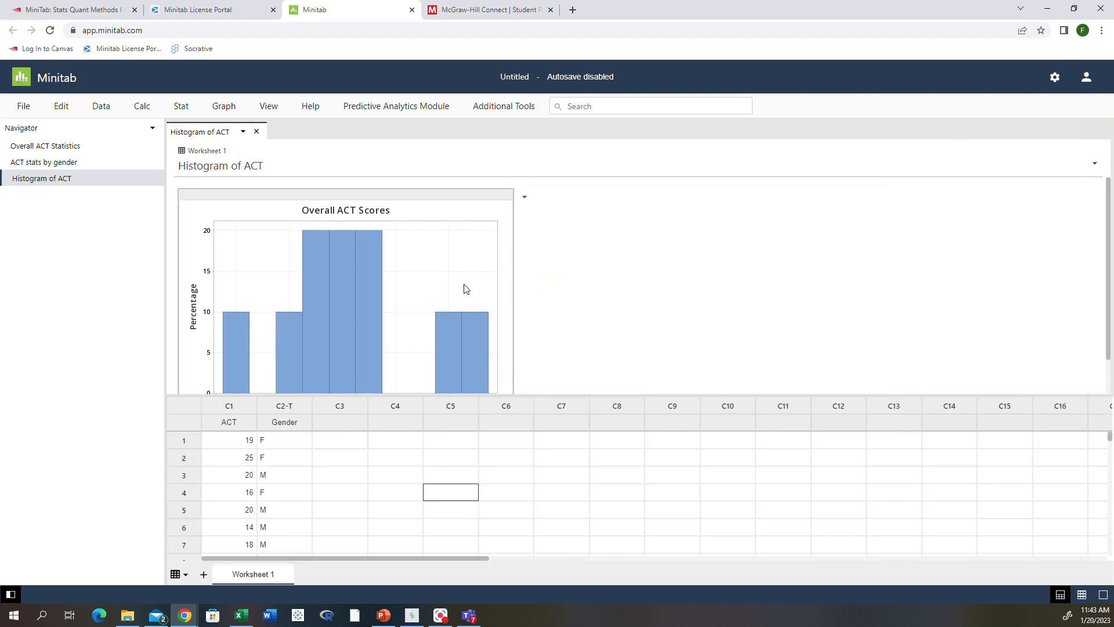
pyautogui.scroll(-1, 464, 287)
pyautogui.scroll(1, 464, 287)
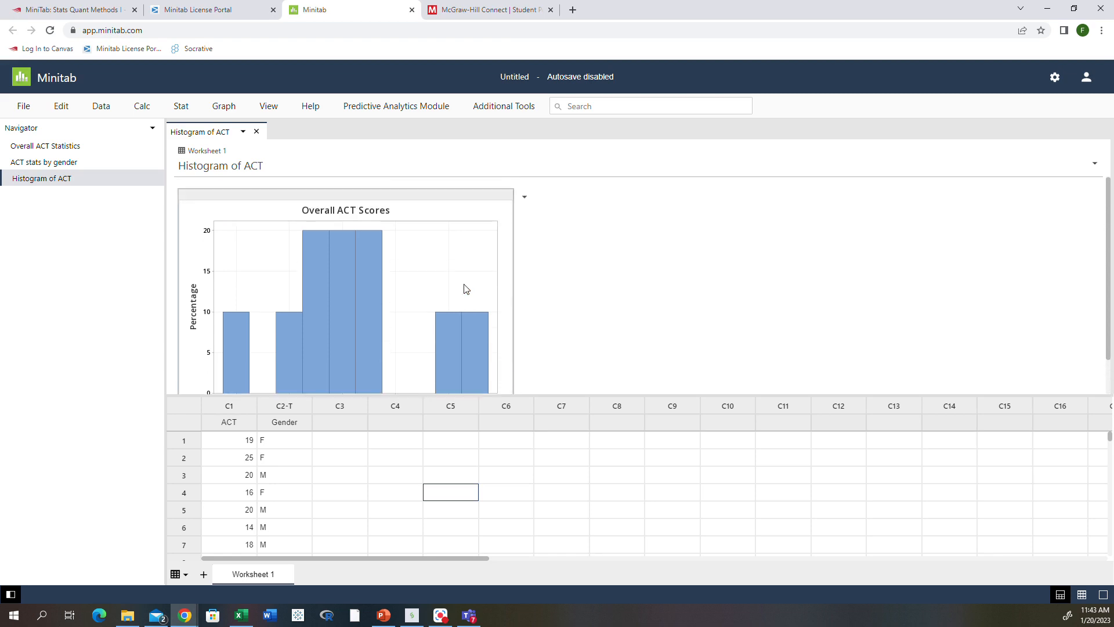
# Copy the histogram with Copy Graph and start a new blank Word document.
pyautogui.click(525, 198)
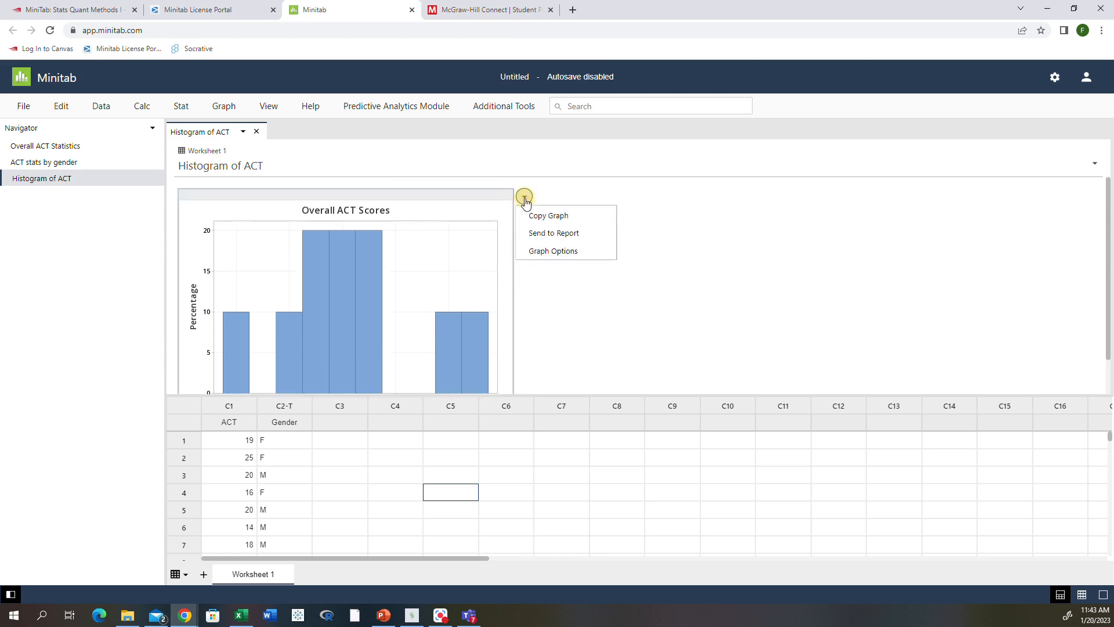
pyautogui.click(532, 217)
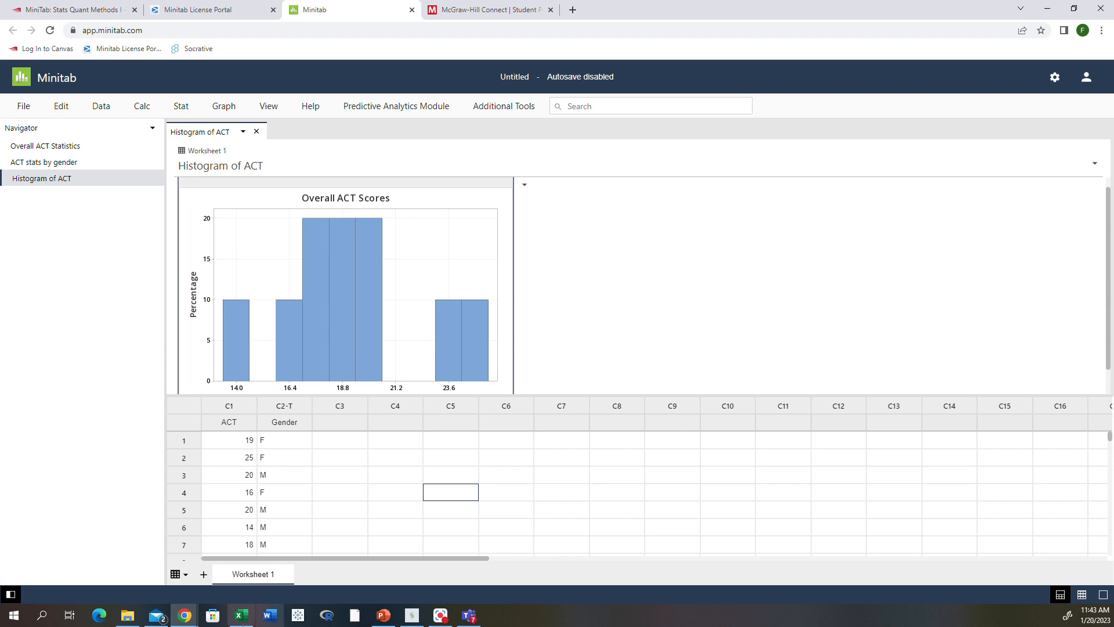
pyautogui.click(272, 615)
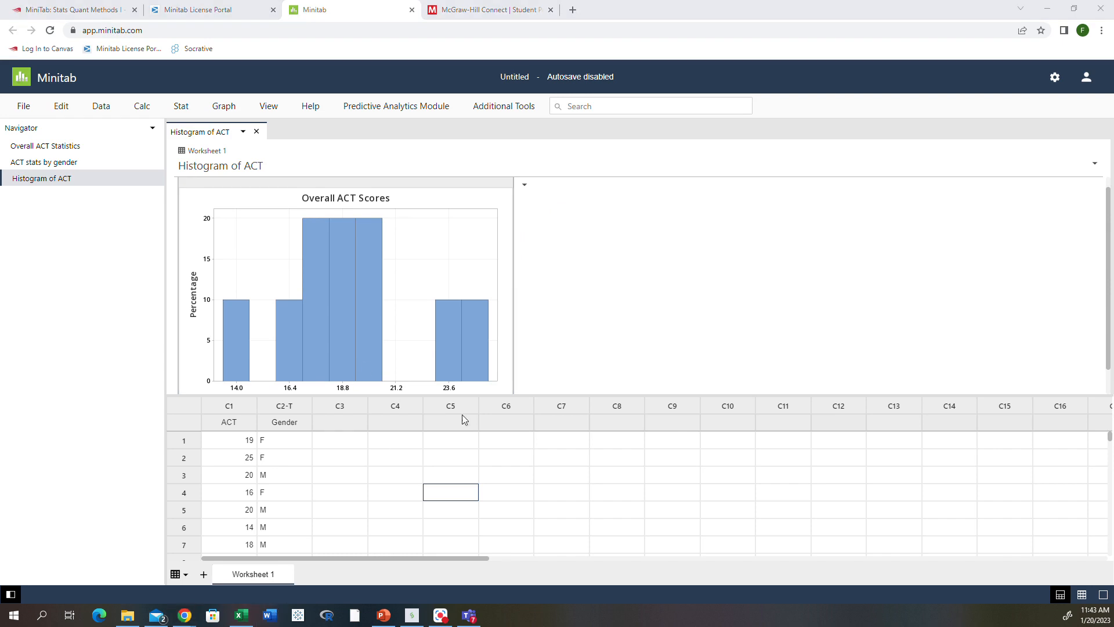
pyautogui.click(245, 234)
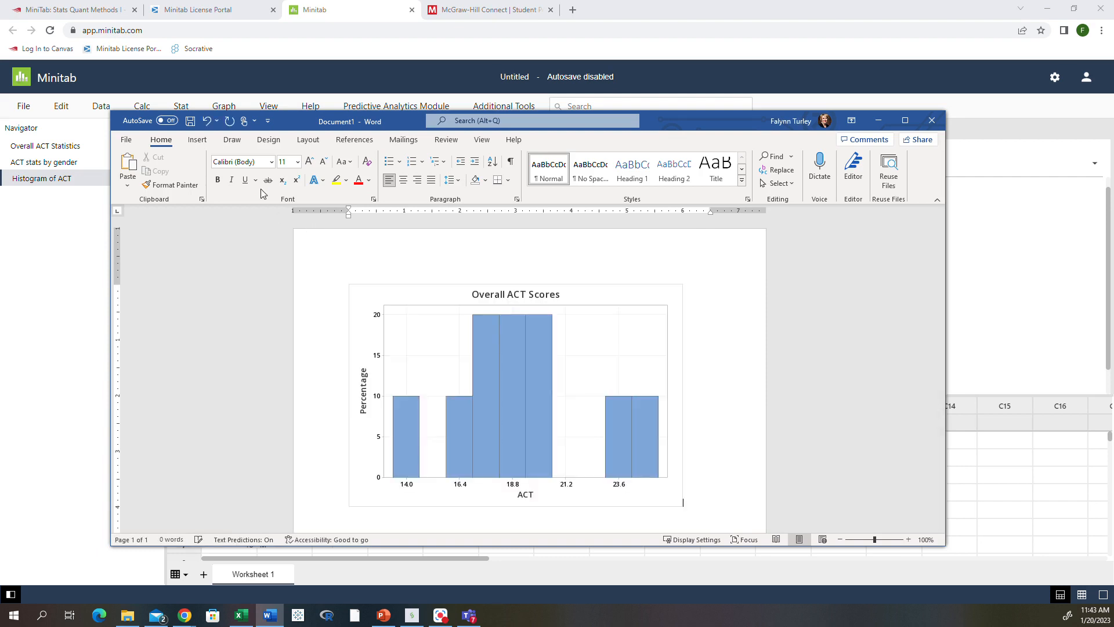
# Paste the histogram into Document1 and shrink the picture to about two-thirds size.
pyautogui.hotkey('ctrl', 'v')
pyautogui.click(422, 326)
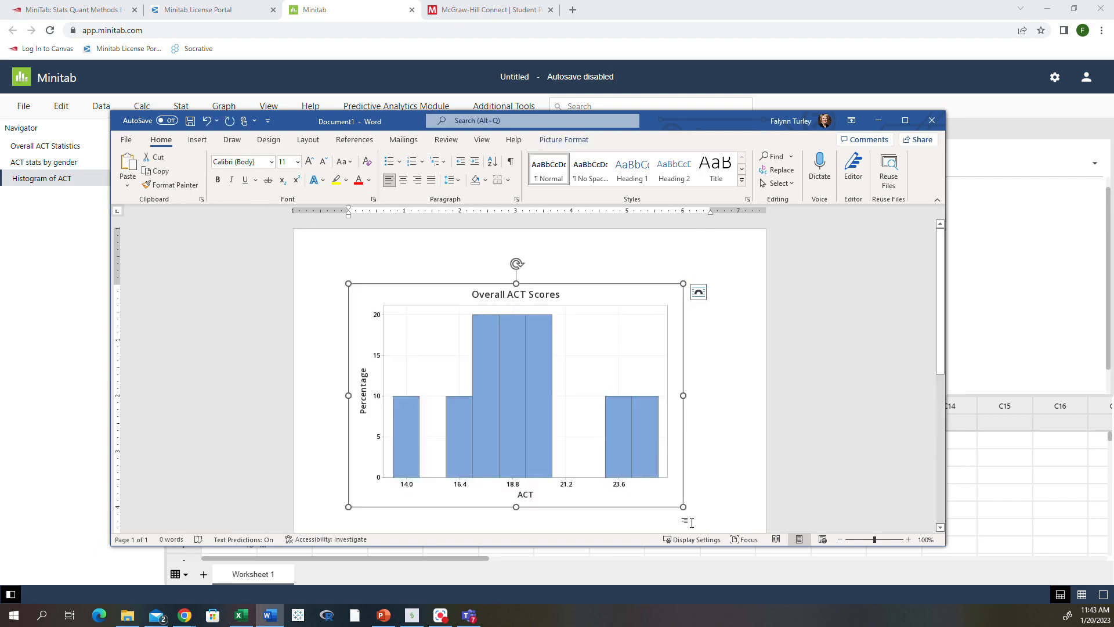
pyautogui.moveTo(683, 507); pyautogui.dragTo(581, 439)
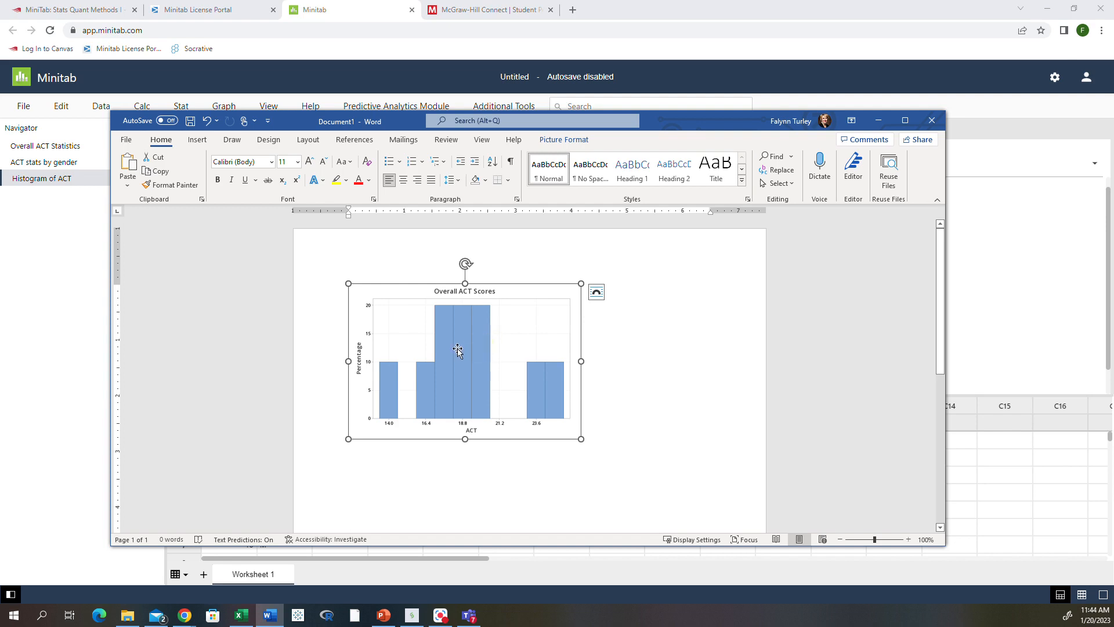
pyautogui.click(597, 347)
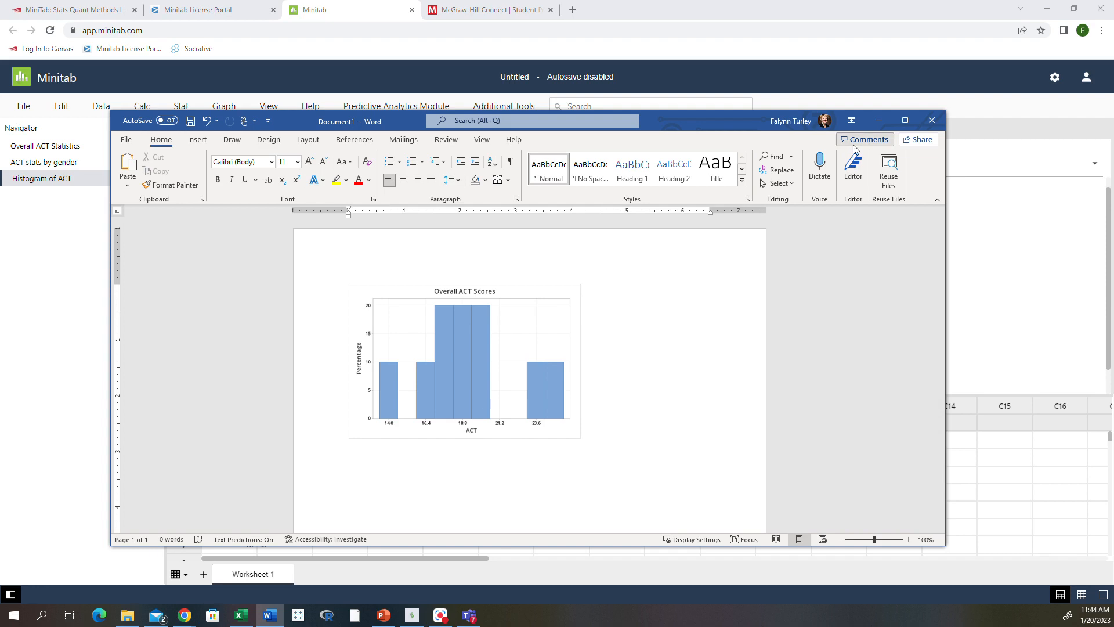
pyautogui.click(880, 121)
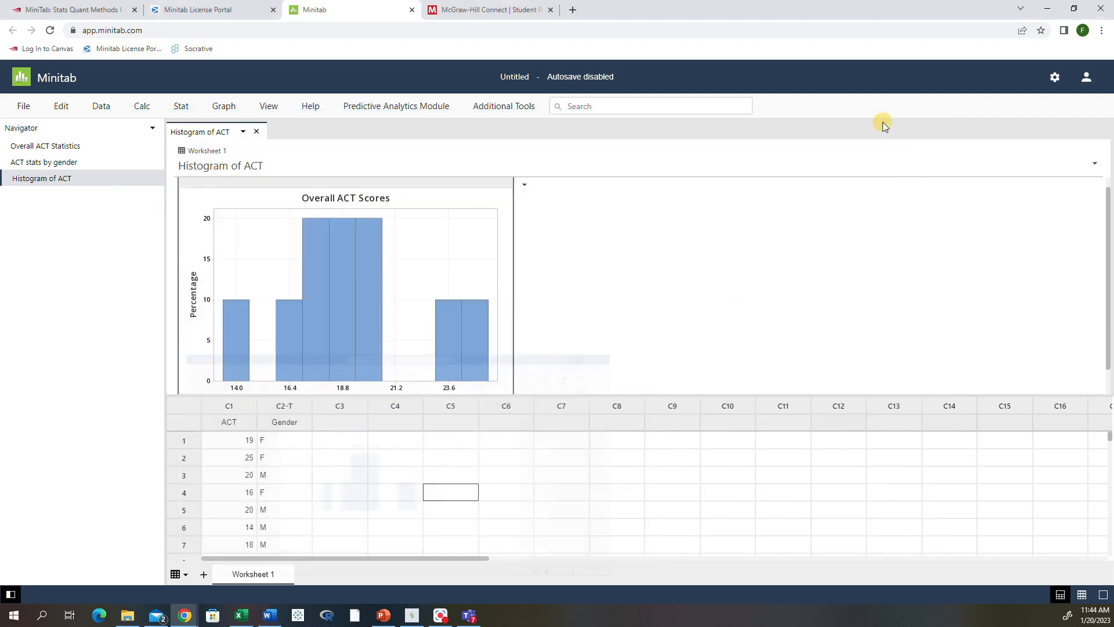
pyautogui.rightClick(566, 345)
pyautogui.click(561, 306)
pyautogui.scroll(-2, 562, 304)
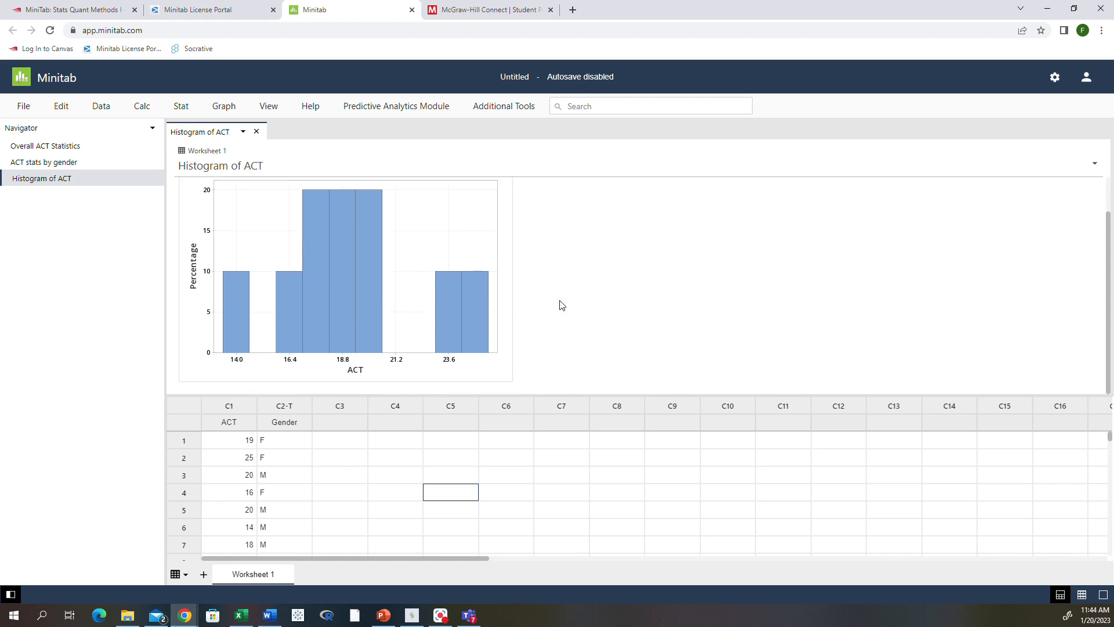
pyautogui.scroll(1, 562, 305)
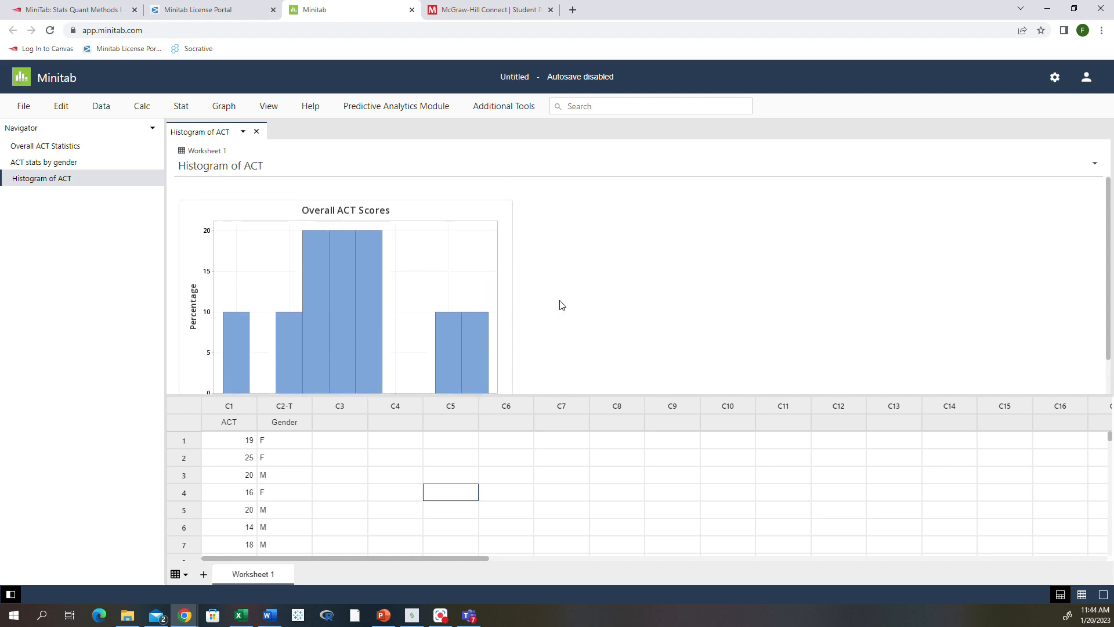